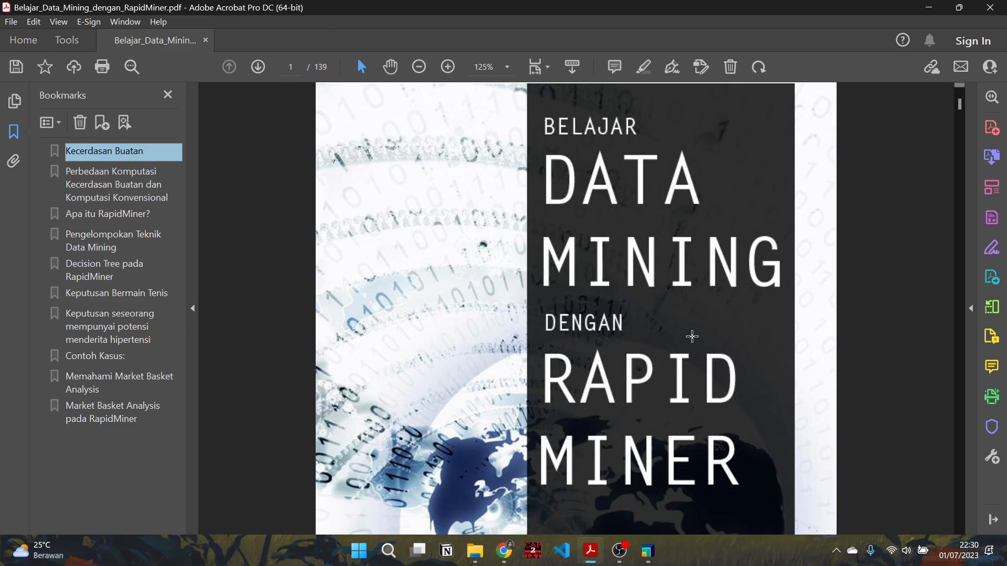
- Look over the front cover and title page of the RapidMiner data mining book
scroll(689, 309, "down", 1)
scroll(687, 281, "down", 4)
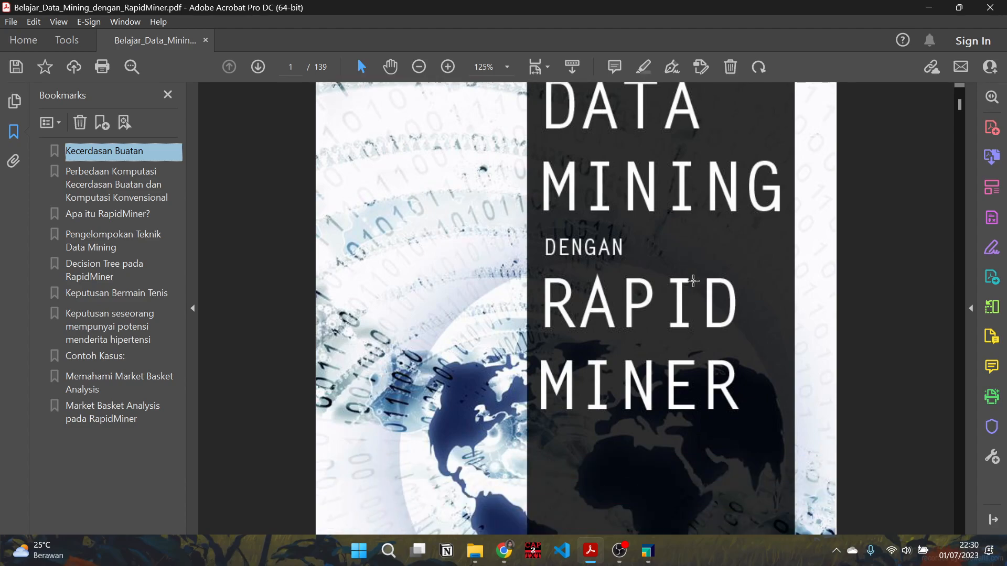
scroll(700, 283, "down", 3)
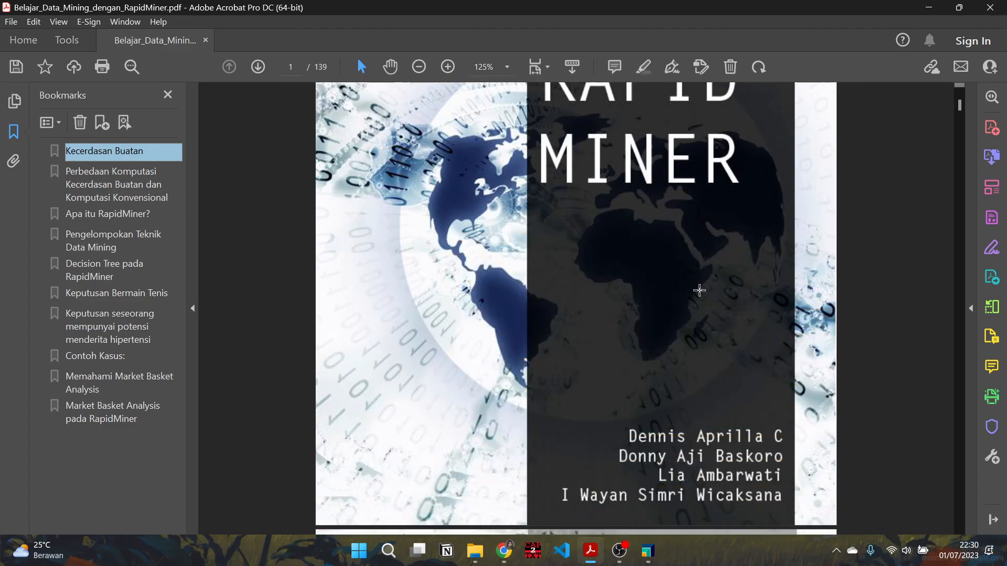
scroll(699, 290, "down", 3)
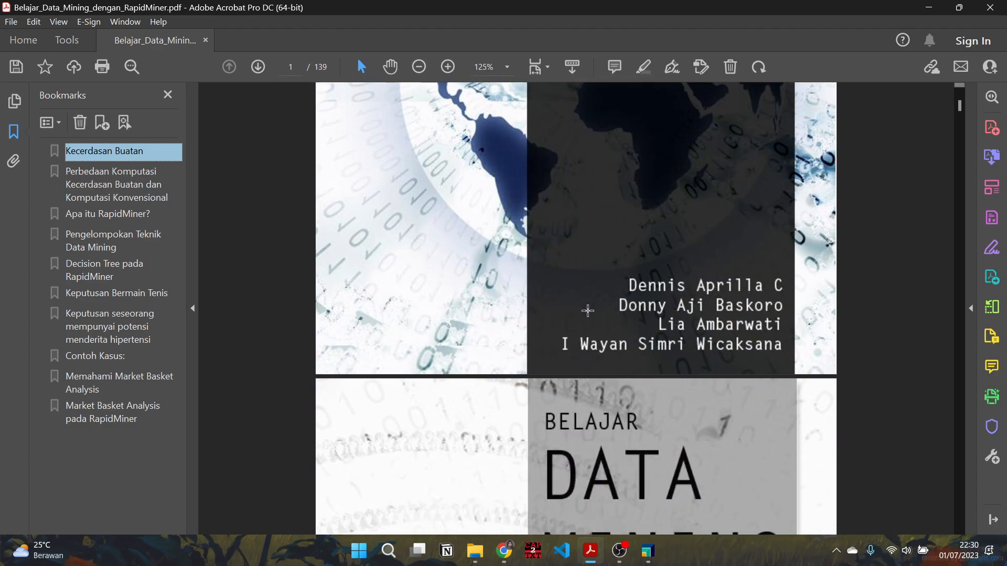
scroll(687, 317, "down", 6)
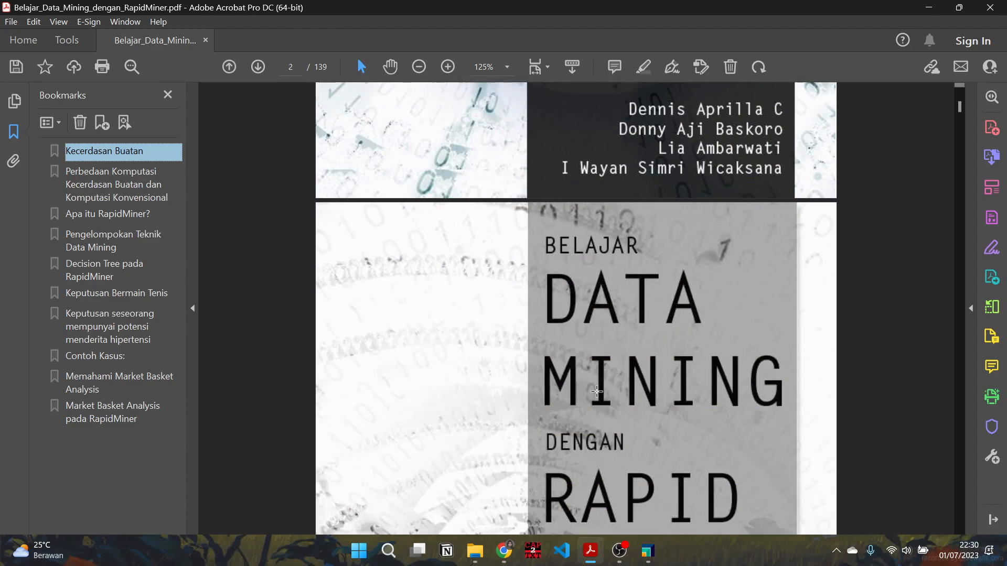
scroll(598, 404, "up", 9)
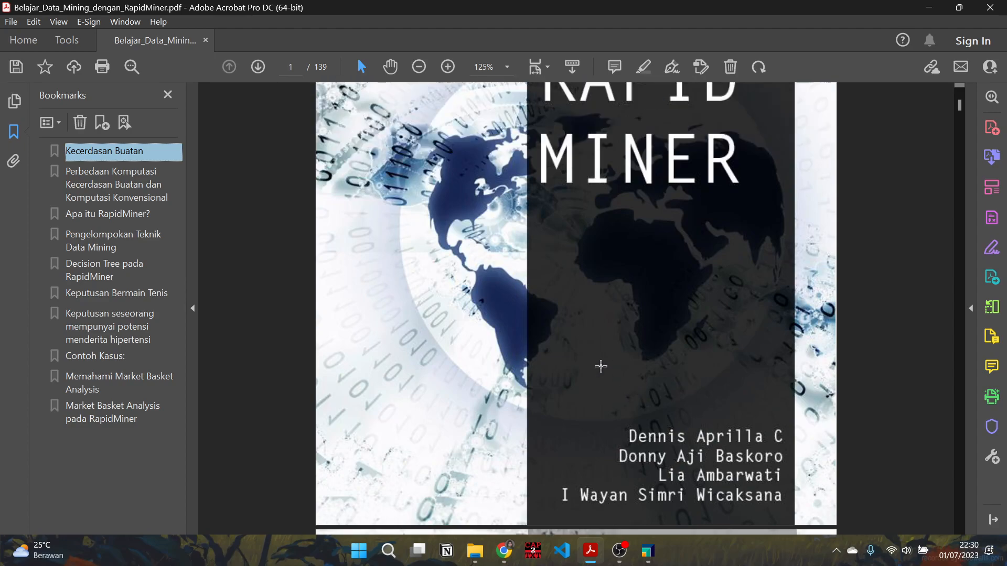
- Go to the bookmarked Kecerdasan Buatan chapter and read the definition of artificial intelligence onto the following page
left_click(145, 149)
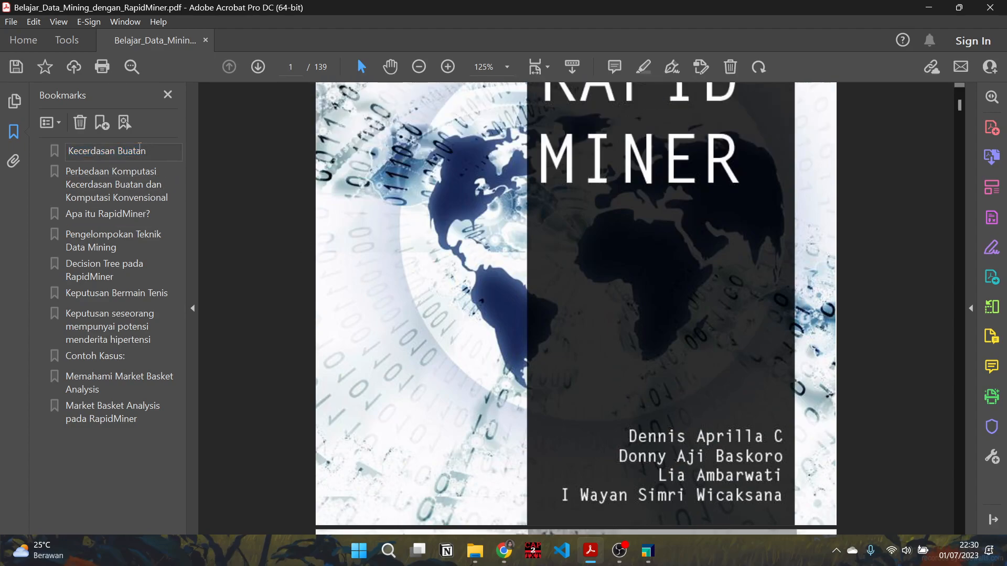
left_click(54, 151)
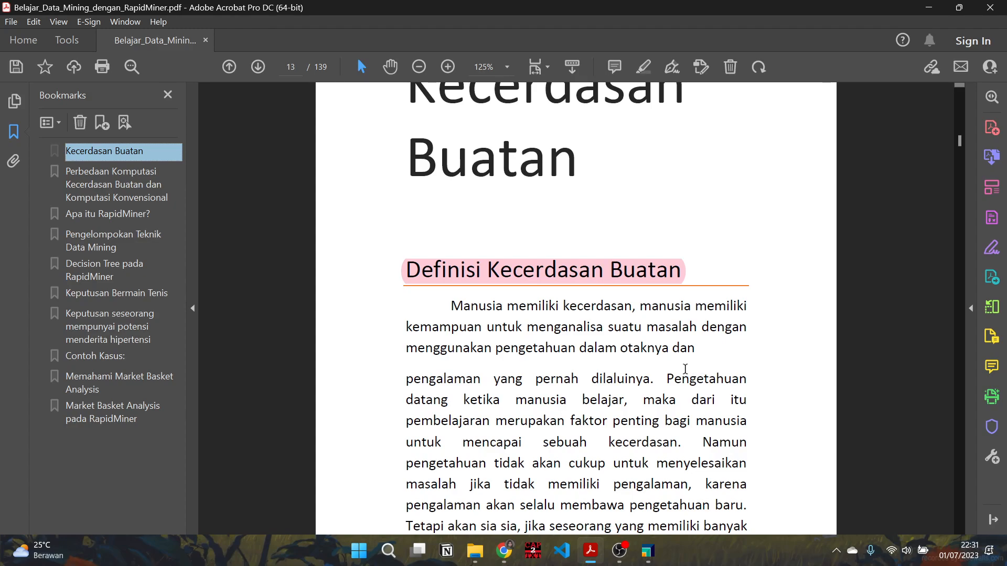
scroll(685, 374, "down", 3)
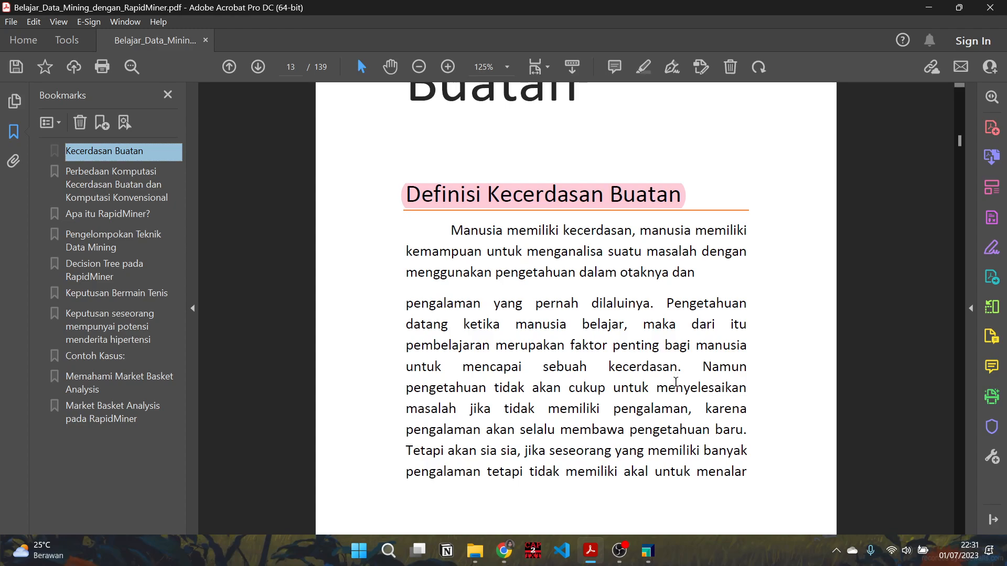
scroll(676, 381, "down", 13)
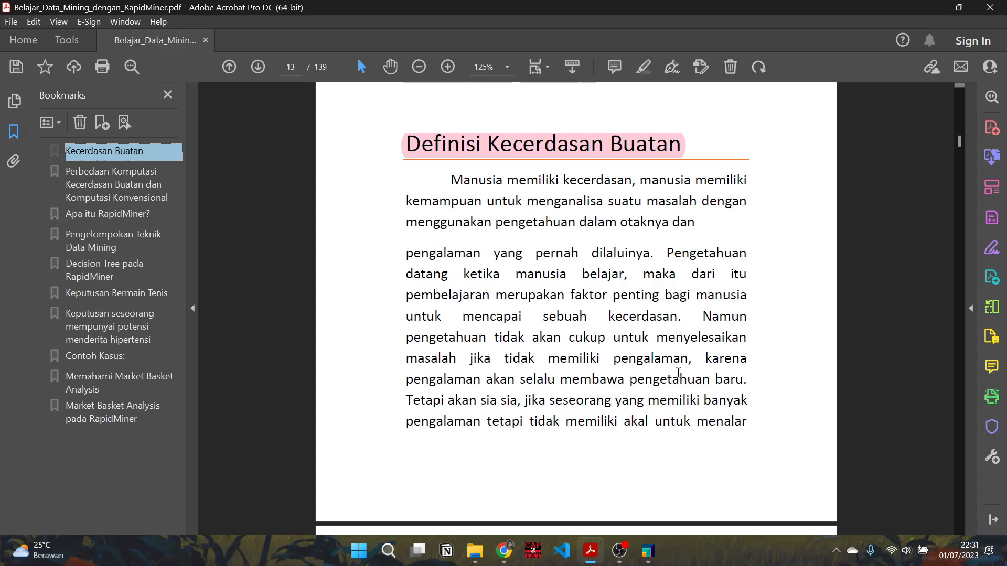
scroll(676, 371, "down", 8)
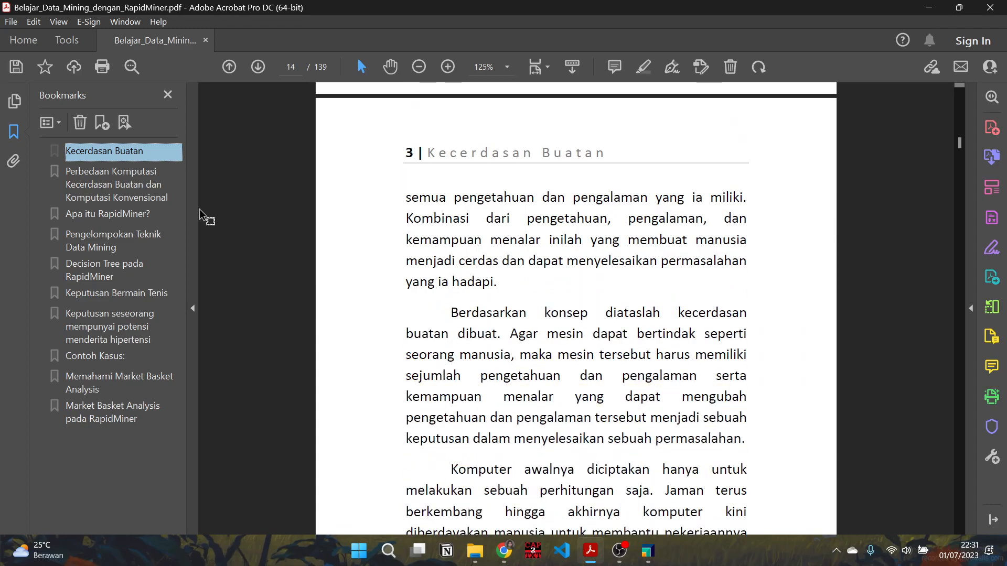
- Go to the bookmarked section on Perbedaan Komputasi Kecerdasan Buatan dan Komputasi Konvensional and examine Tabel 1.1
left_click(77, 184)
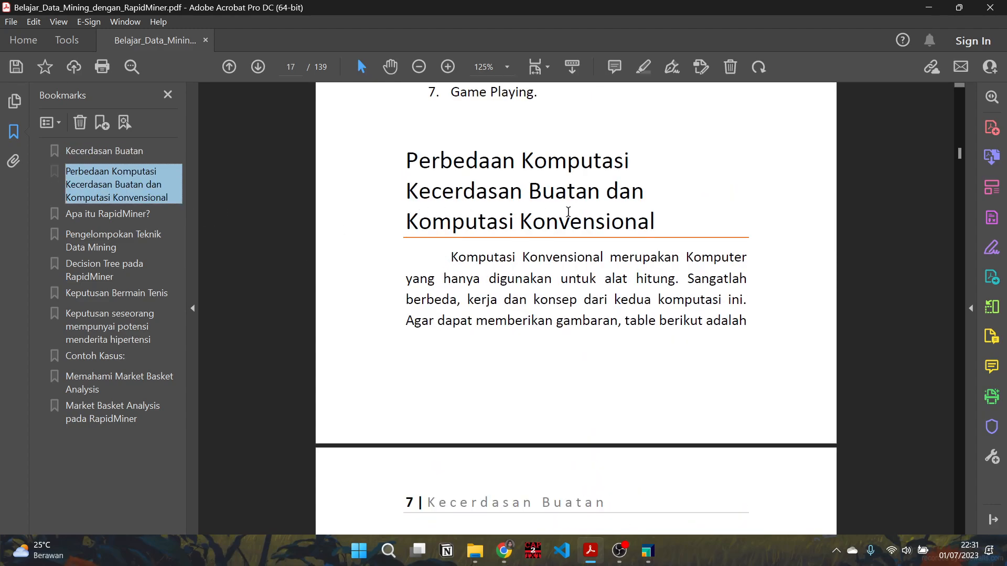
scroll(602, 347, "down", 4)
scroll(602, 348, "down", 6)
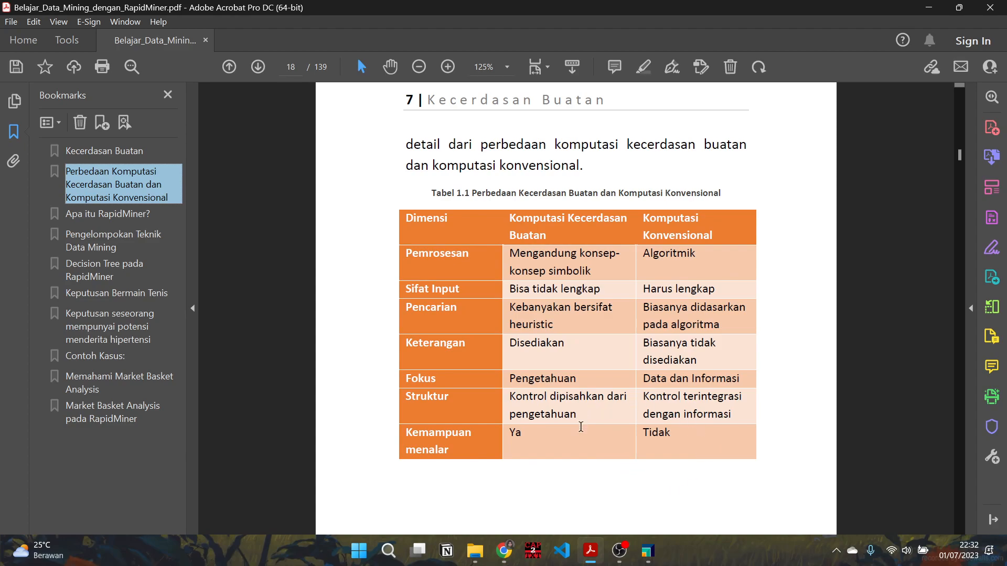
- Go to the bookmarked section Apa itu RapidMiner? and read its description and history
left_click(131, 217)
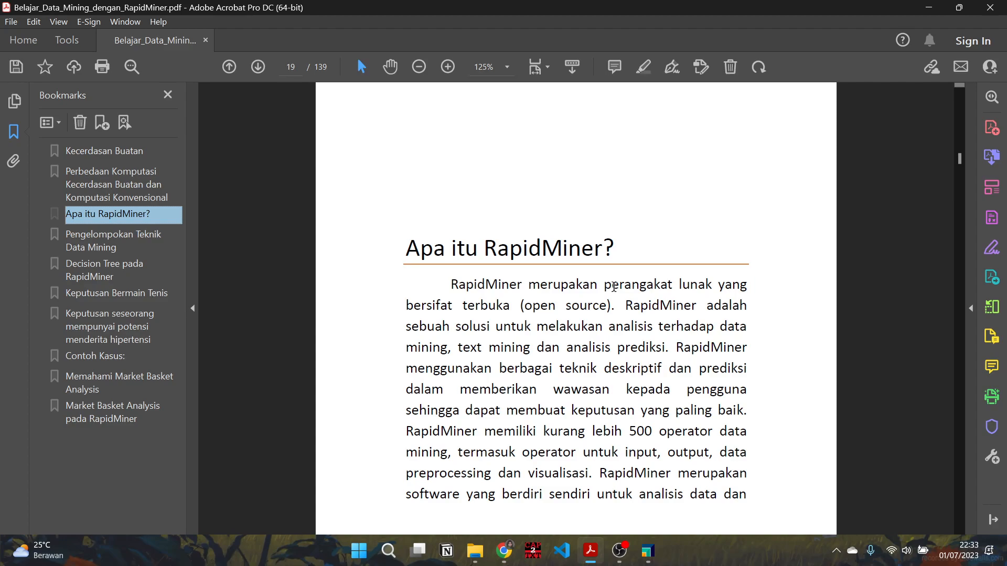
scroll(589, 342, "down", 1)
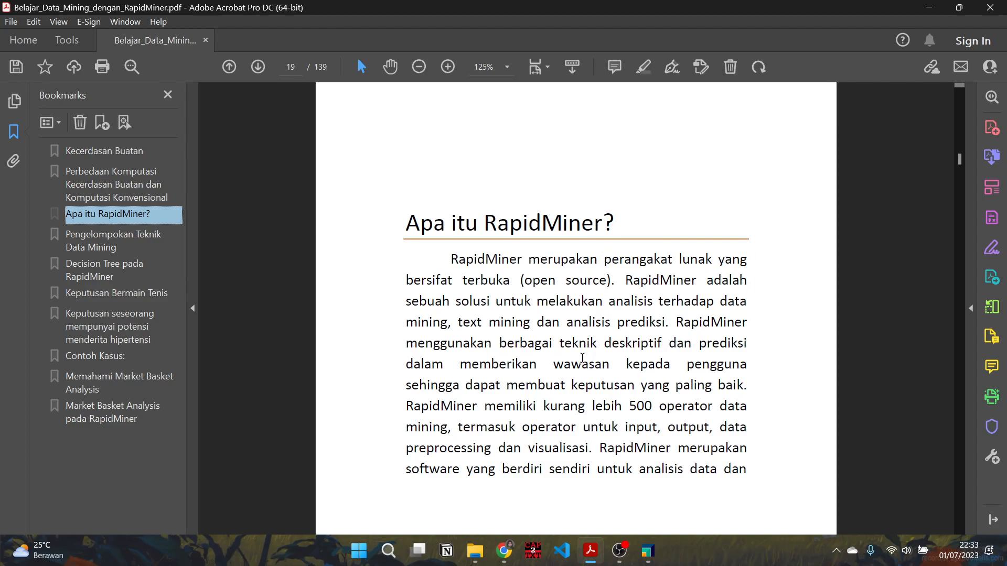
scroll(586, 359, "down", 10)
scroll(614, 362, "down", 6)
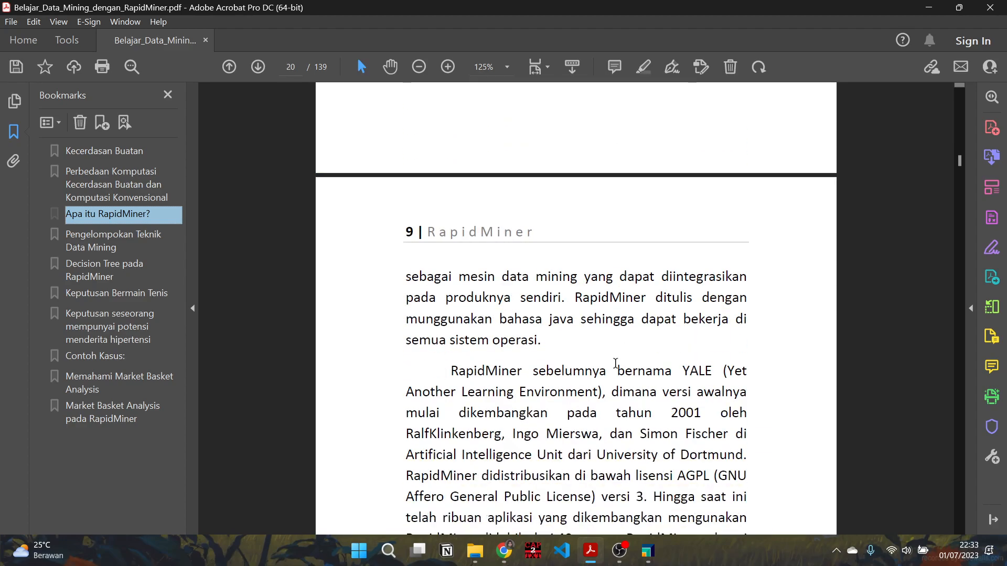
- Go to the bookmarked section Pengelompokan Teknik Data Mining and read the explanation of Classification
left_click(133, 237)
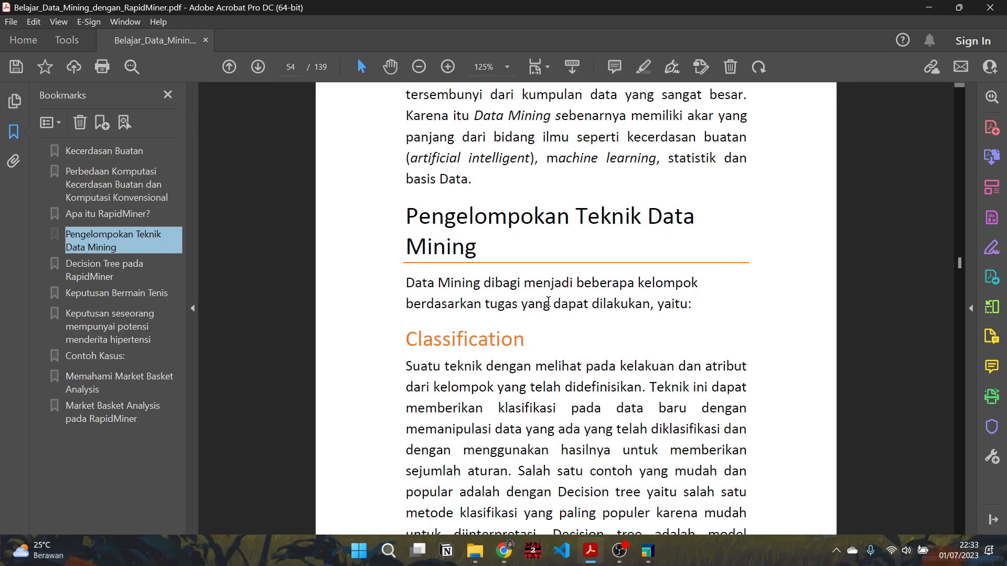
scroll(547, 302, "down", 10)
scroll(548, 306, "down", 7)
scroll(549, 328, "down", 3)
scroll(556, 324, "up", 8)
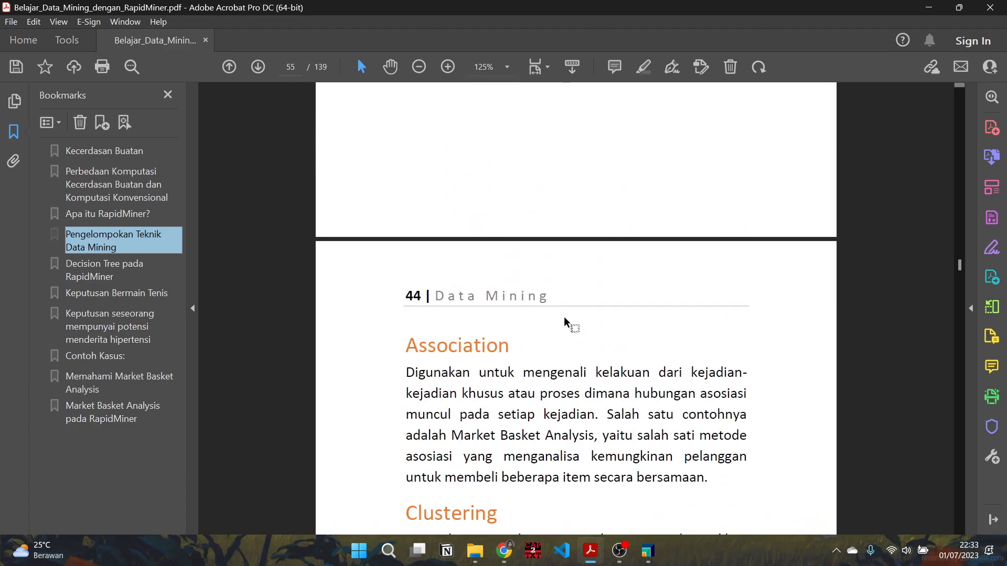
scroll(564, 316, "up", 2)
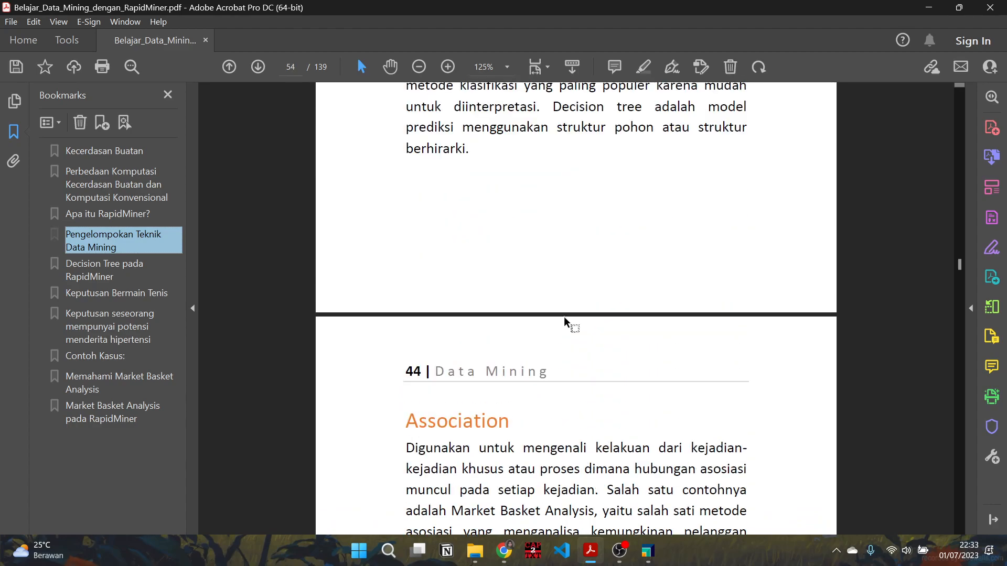
scroll(559, 321, "up", 6)
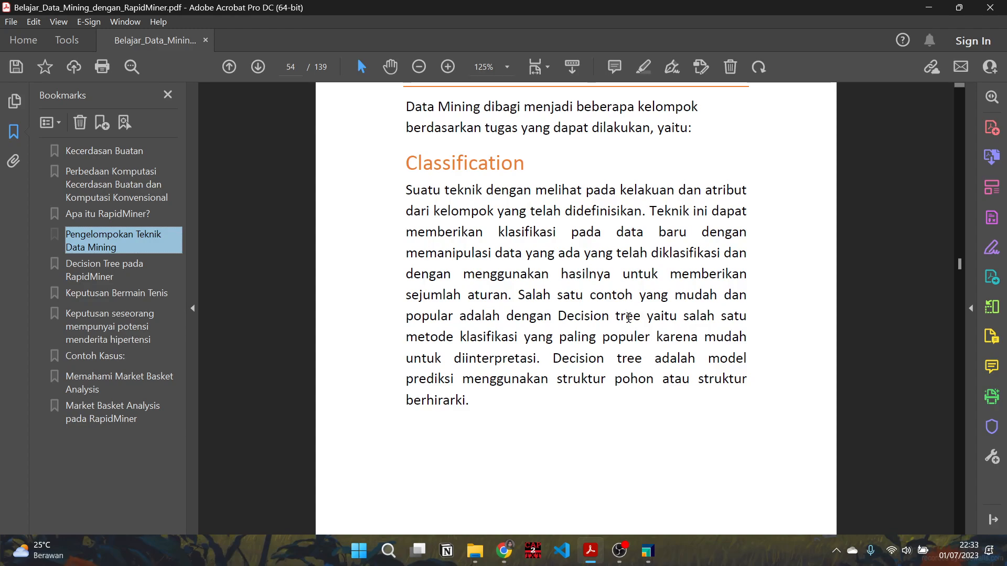
- Read the Association and Clustering explanations on the page after Classification
scroll(630, 328, "down", 6)
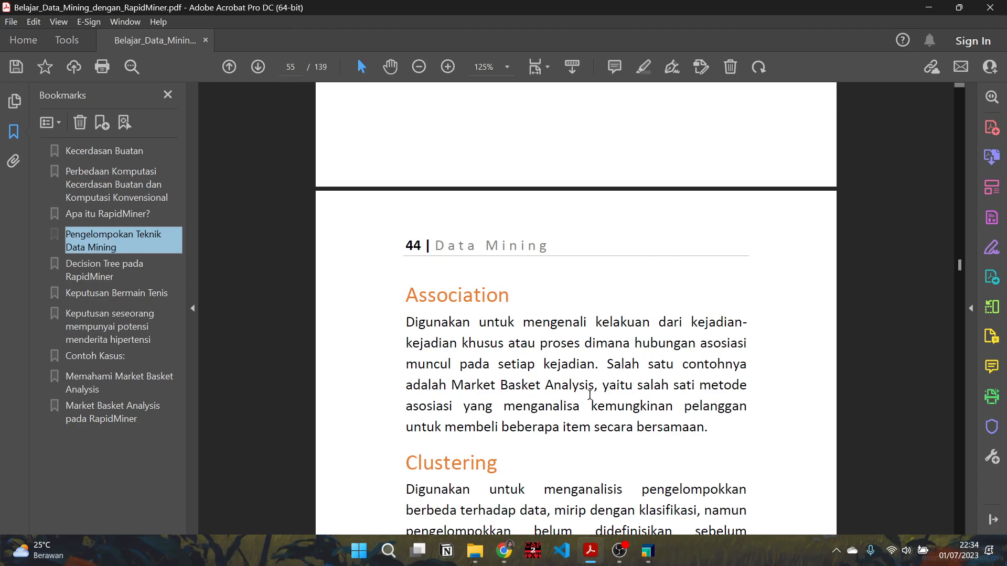
scroll(627, 405, "down", 2)
scroll(527, 354, "down", 1)
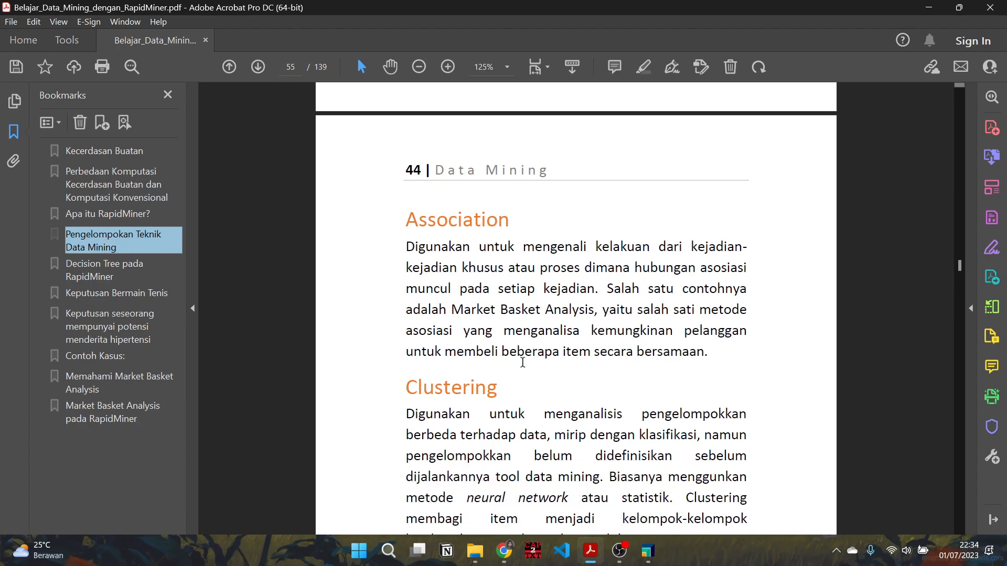
scroll(522, 362, "down", 1)
scroll(485, 381, "down", 2)
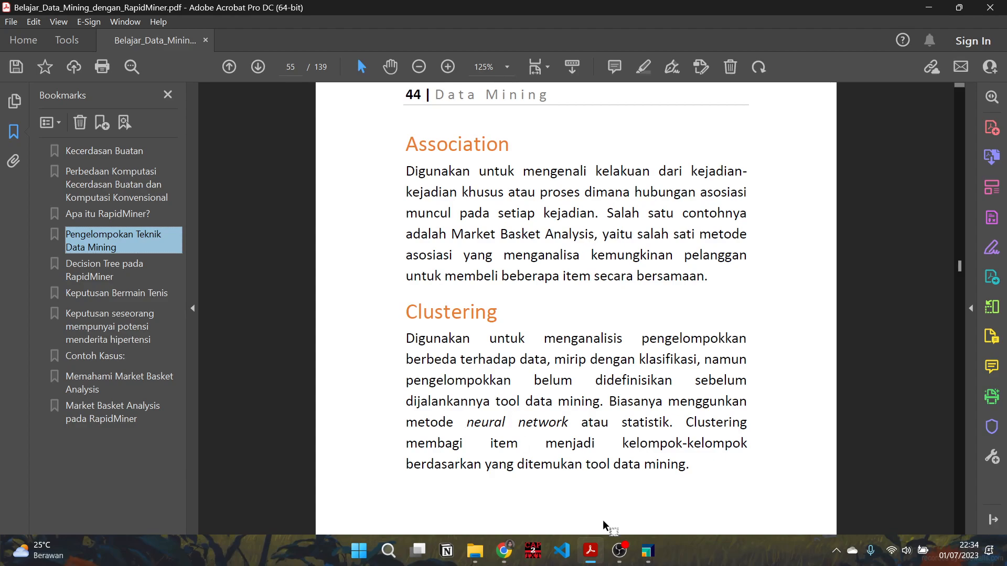
- Go to the bookmarked section Decision Tree pada RapidMiner and examine the Keputusan Bermain Tenis case with its data table in Gambar 4.3
left_click(107, 270)
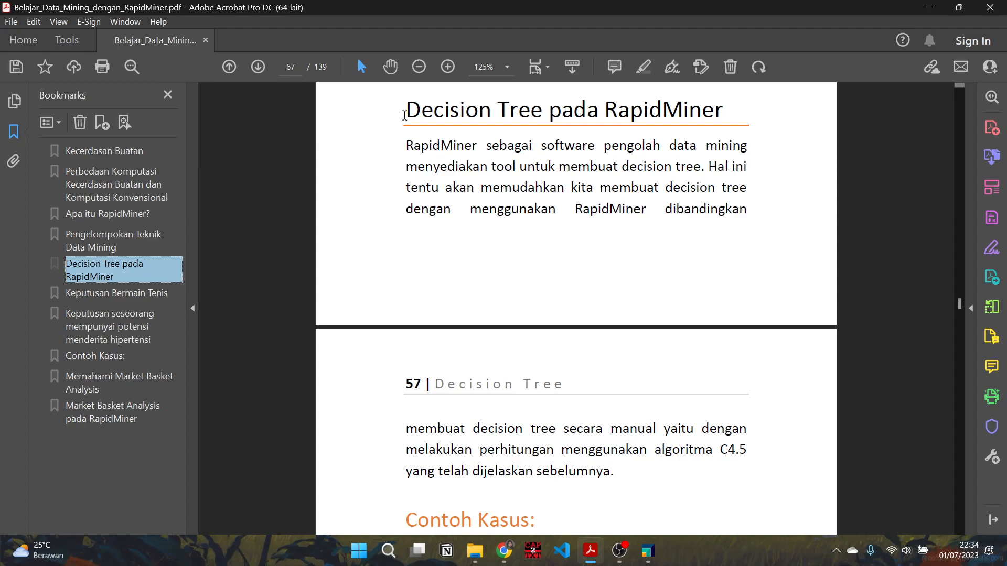
scroll(404, 115, "down", 4)
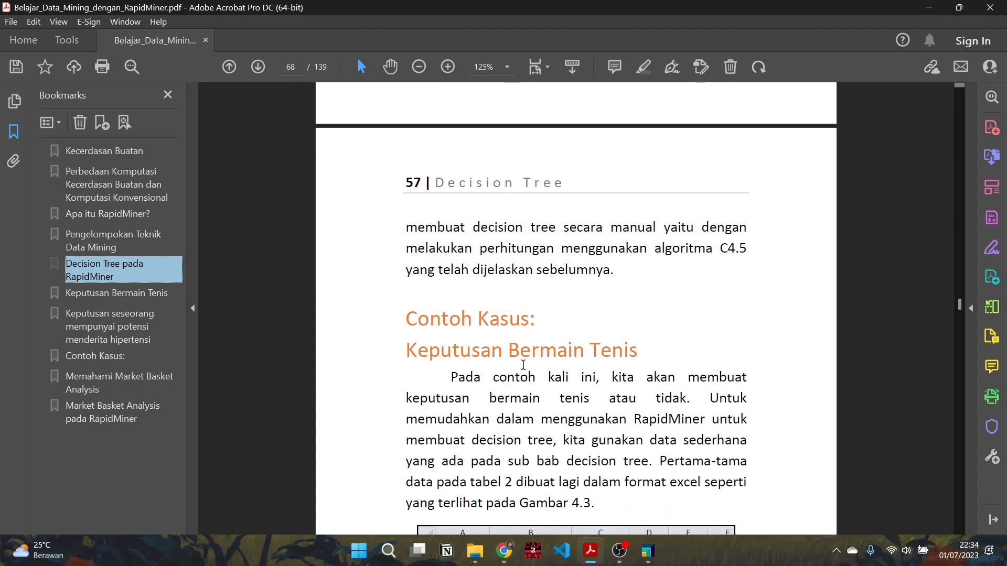
scroll(631, 402, "down", 3)
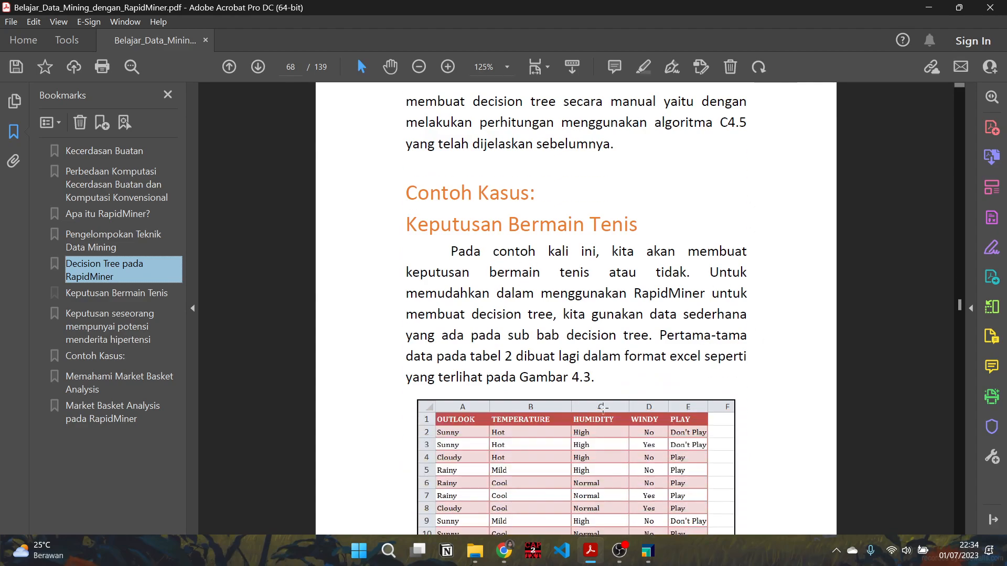
scroll(614, 369, "down", 2)
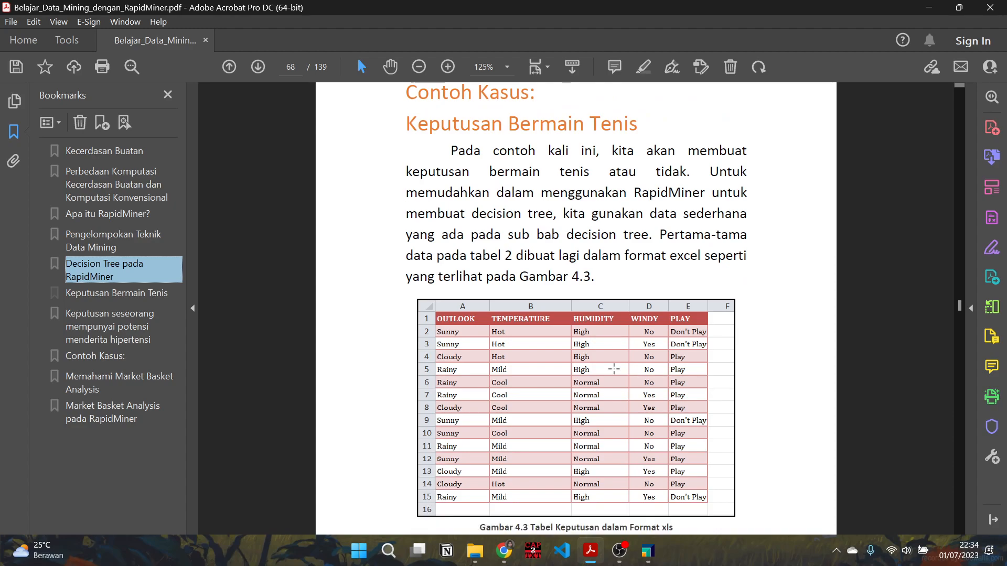
scroll(614, 369, "down", 1)
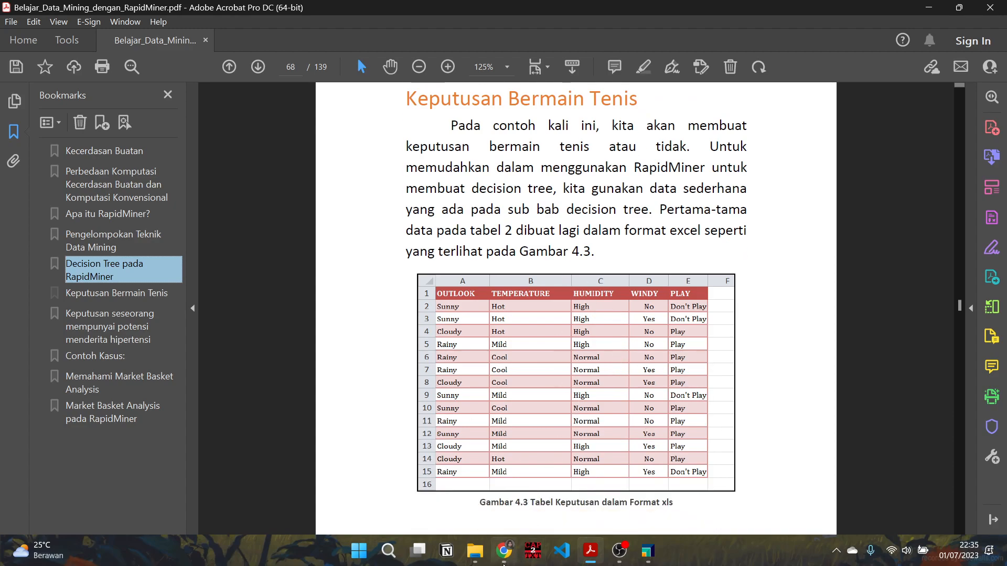
- Switch to File Explorer and open Tennis.xlsx from the TESIS folder inside IBI Darmajaya
left_click(477, 557)
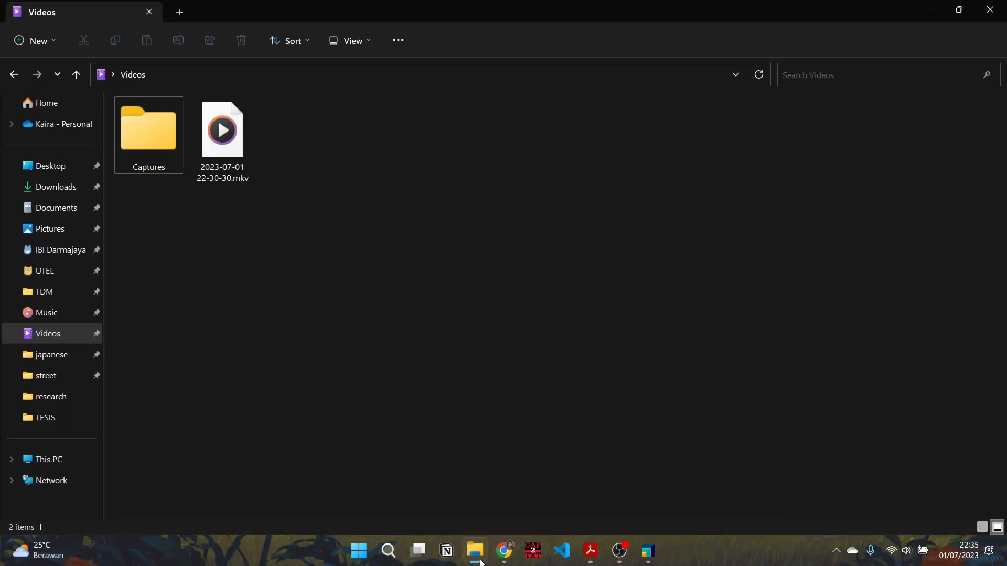
left_click(39, 249)
double_click(153, 297)
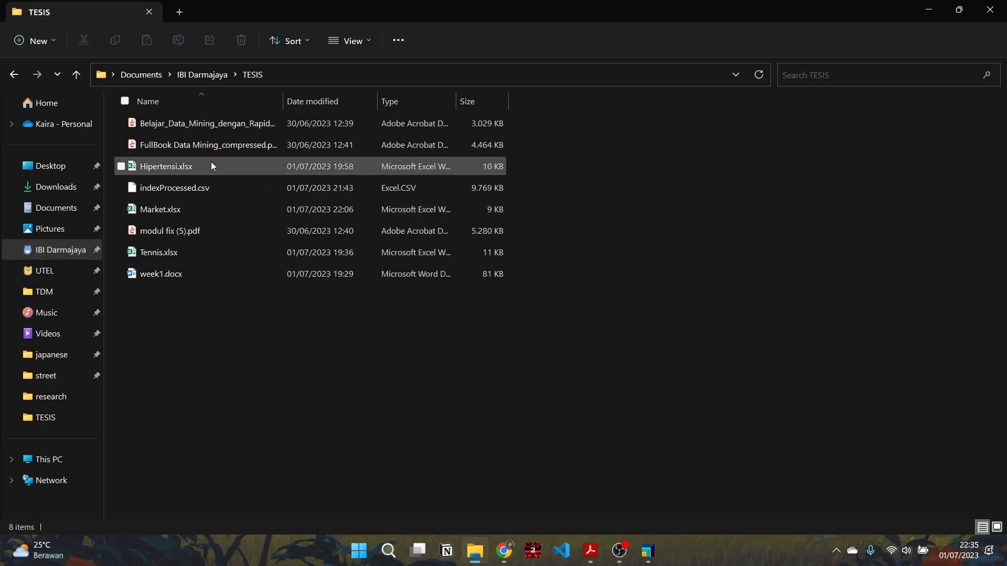
double_click(160, 256)
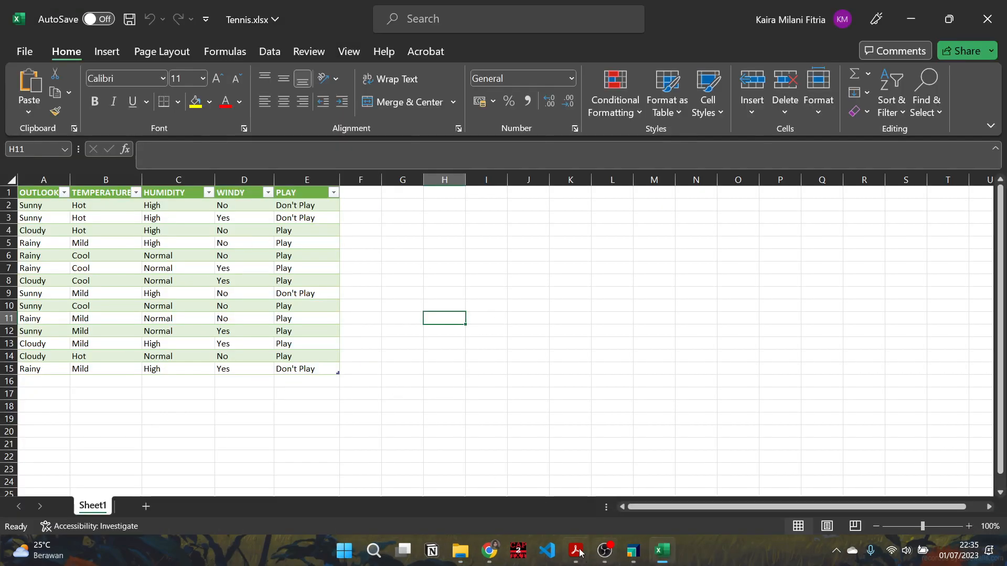
- Compare the Tennis.xlsx table with Gambar 4.3 in the PDF, and minimize the workbook
left_click(577, 551)
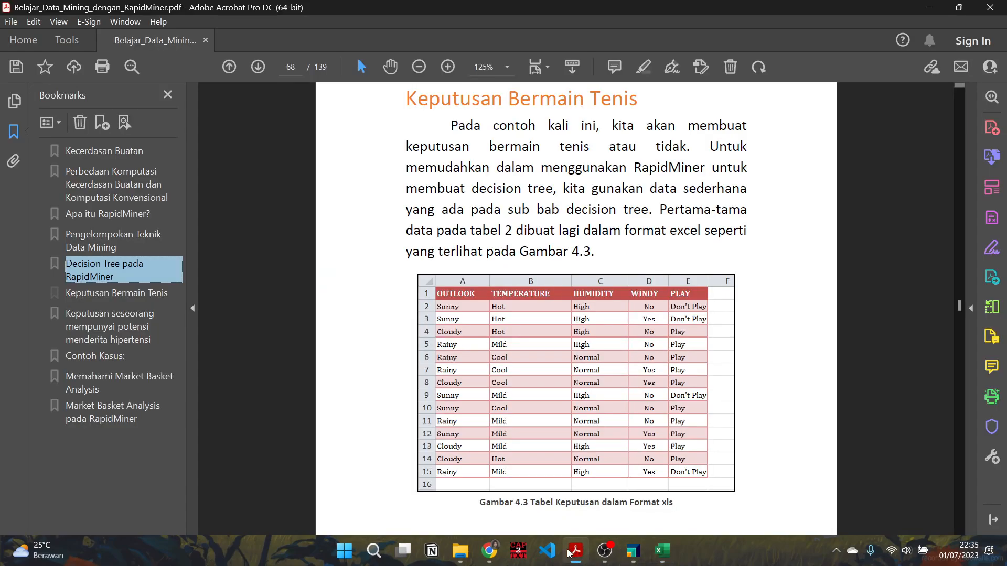
left_click(570, 554)
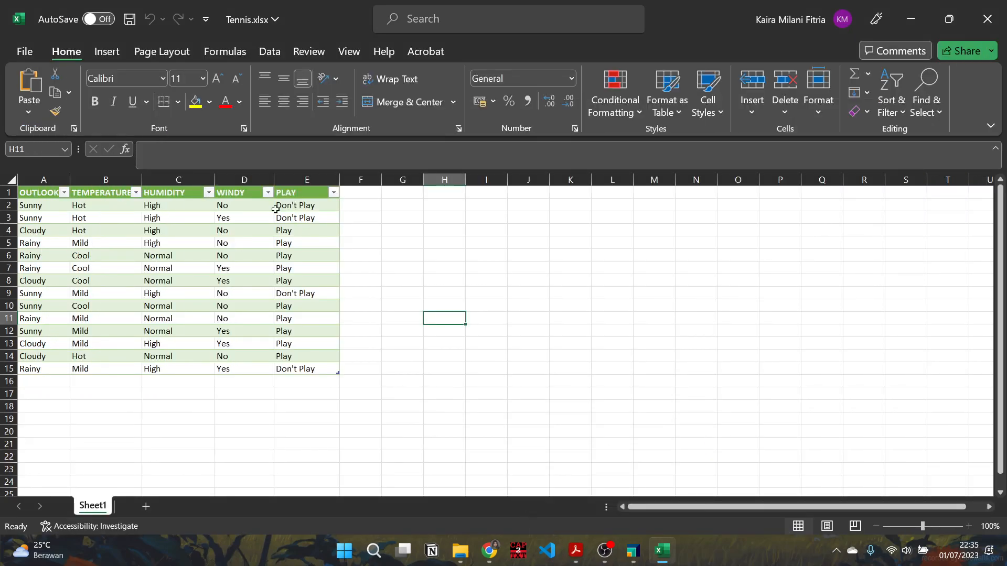
left_click(911, 19)
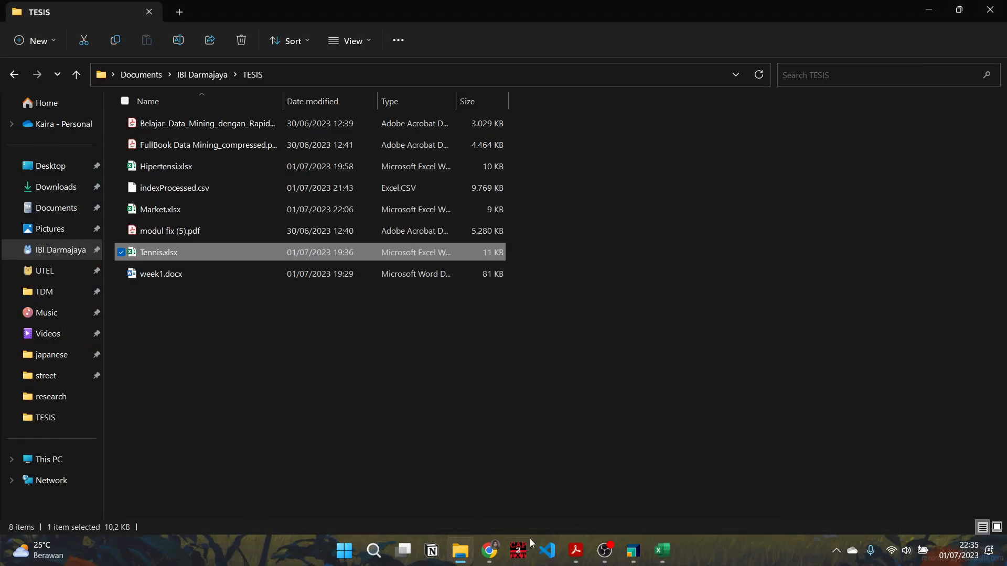
- Switch to RapidMiner Studio and start a data import of Tennis.xlsx from the TESIS folder inside IBI Darmajaya
left_click(633, 554)
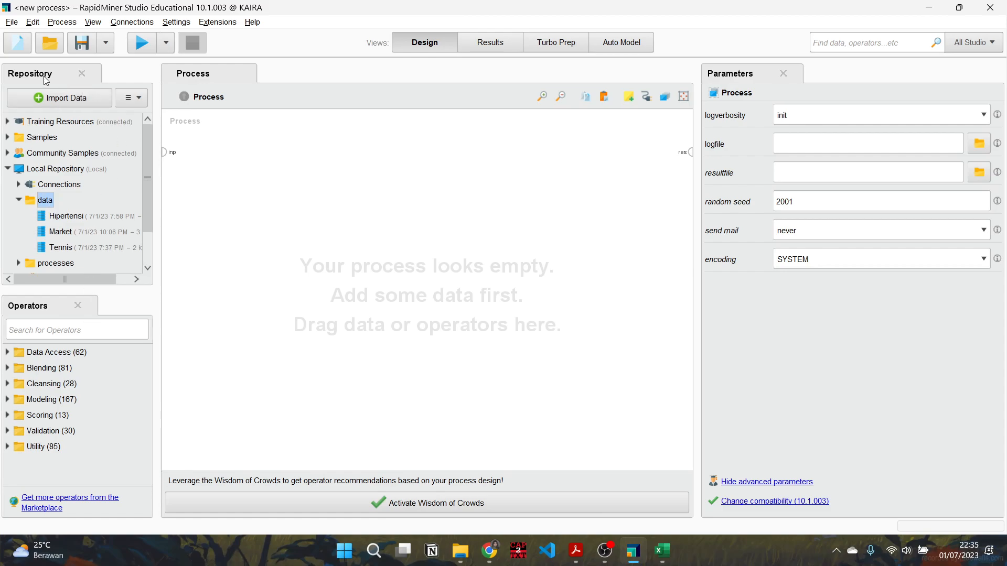
left_click(55, 100)
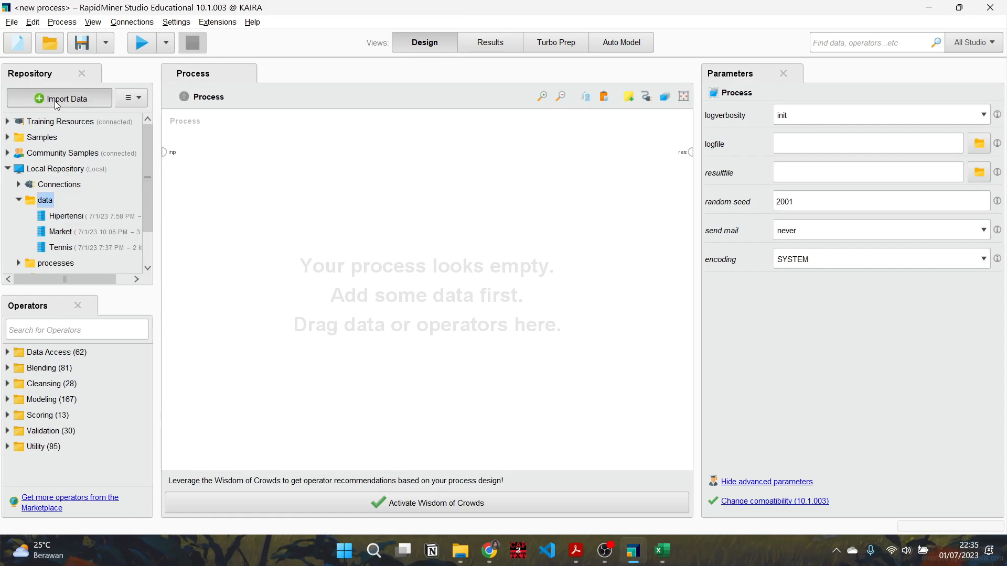
left_click(381, 138)
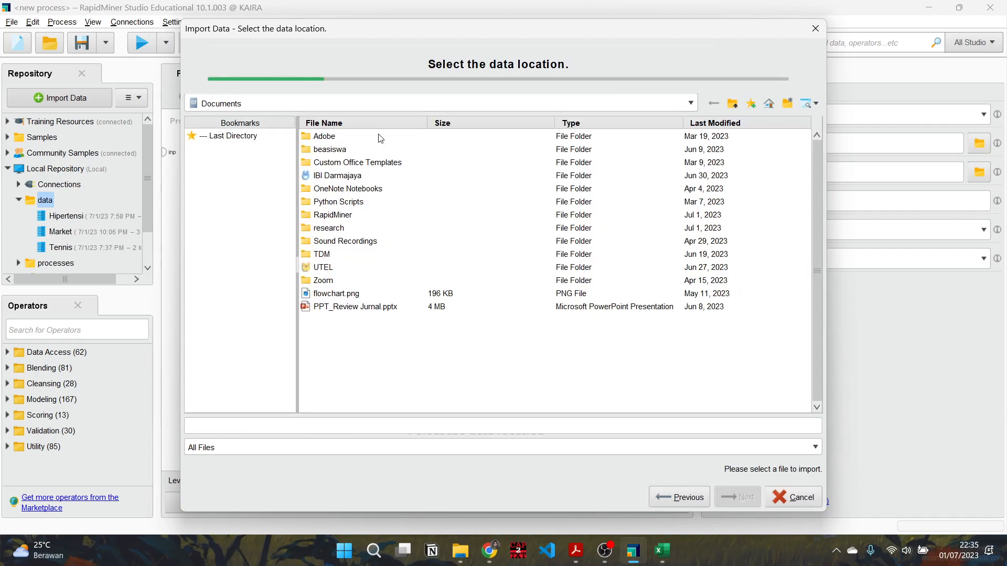
double_click(336, 176)
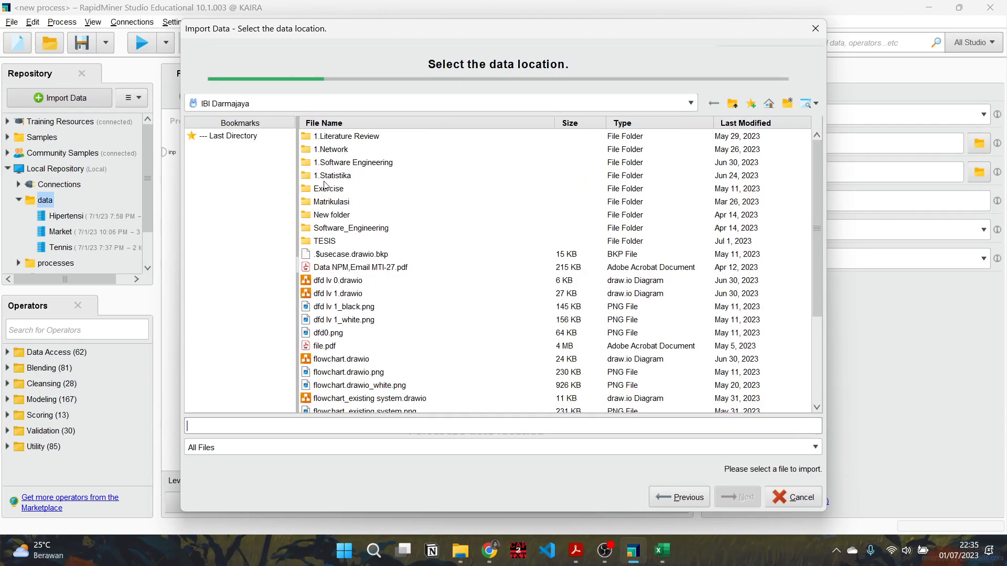
double_click(335, 243)
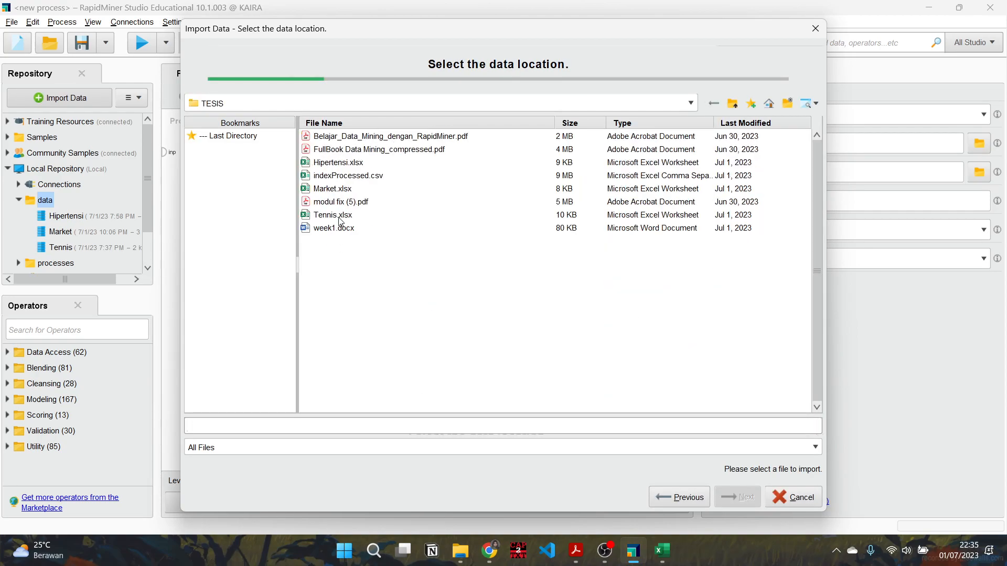
left_click(340, 216)
left_click(739, 498)
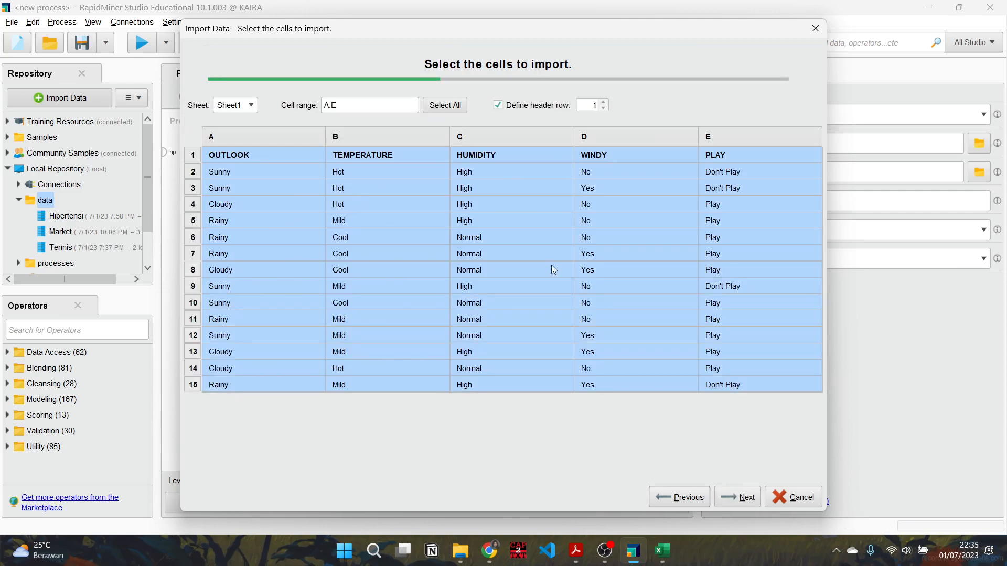
- Review the Tennis import's cell range, column formats and storage location, and cancel the import
left_click(736, 497)
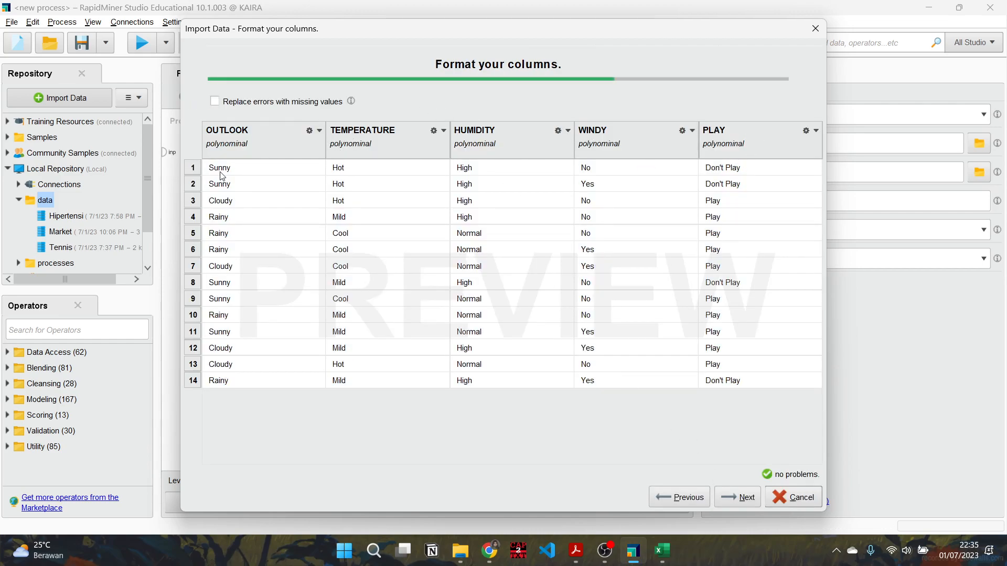
left_click(739, 503)
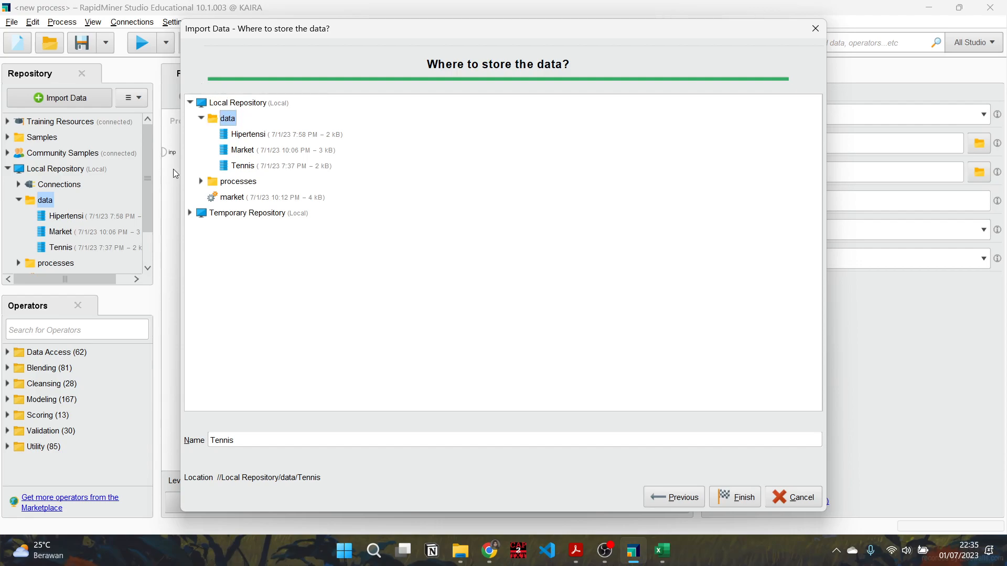
left_click(791, 497)
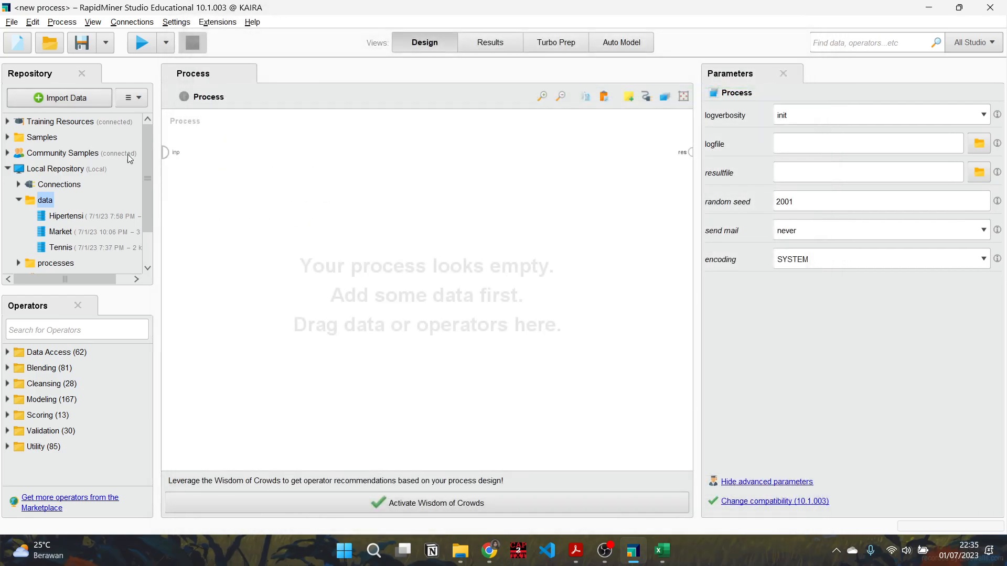
- Place the Tennis data set from the Local Repository's data folder onto the empty process canvas
left_click(70, 231)
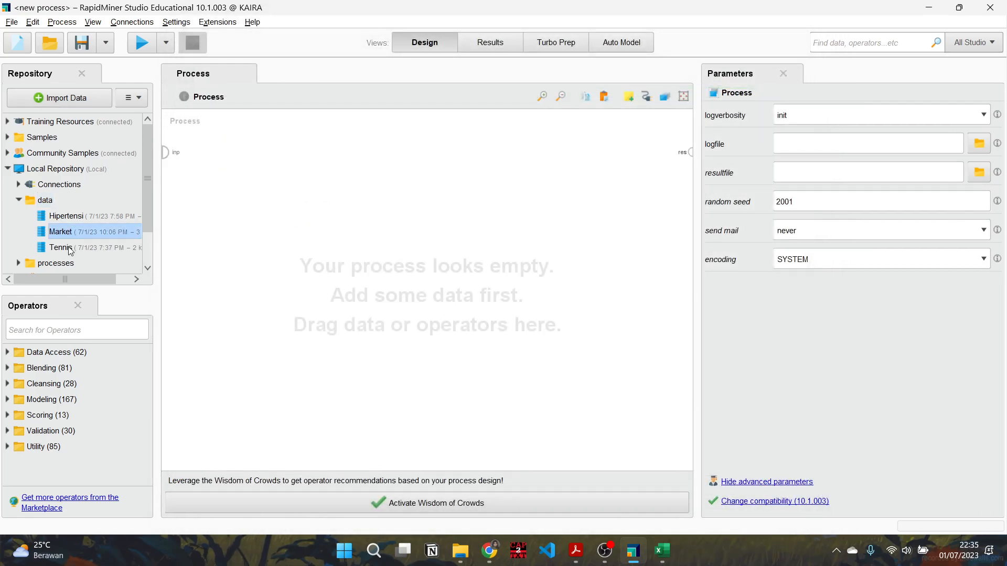
left_click(72, 247)
left_click(74, 215)
left_click_drag(69, 252, 231, 244)
left_click(65, 248)
left_click_drag(235, 207, 234, 215)
left_click(244, 299)
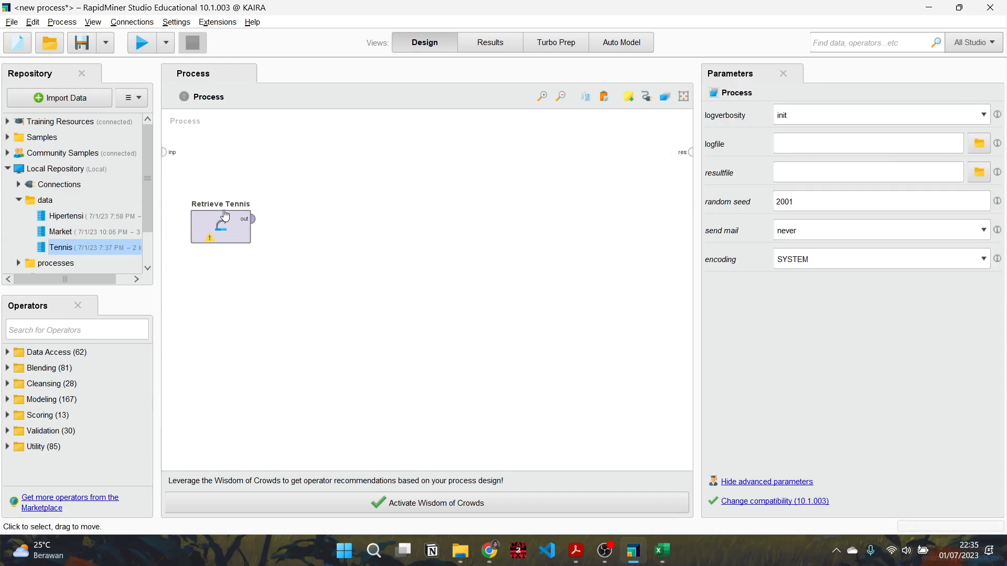
- Switch to the PDF in Acrobat, reread the Keputusan Bermain Tenis case, and minimize it to return to RapidMiner
left_click(575, 550)
scroll(464, 248, "up", 1)
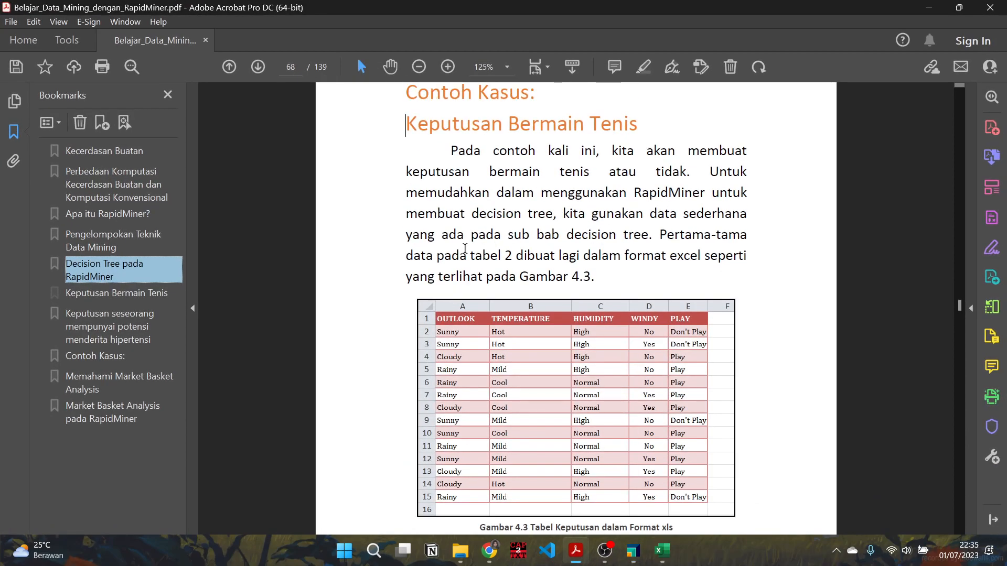
scroll(479, 185, "up", 3)
scroll(472, 208, "up", 4)
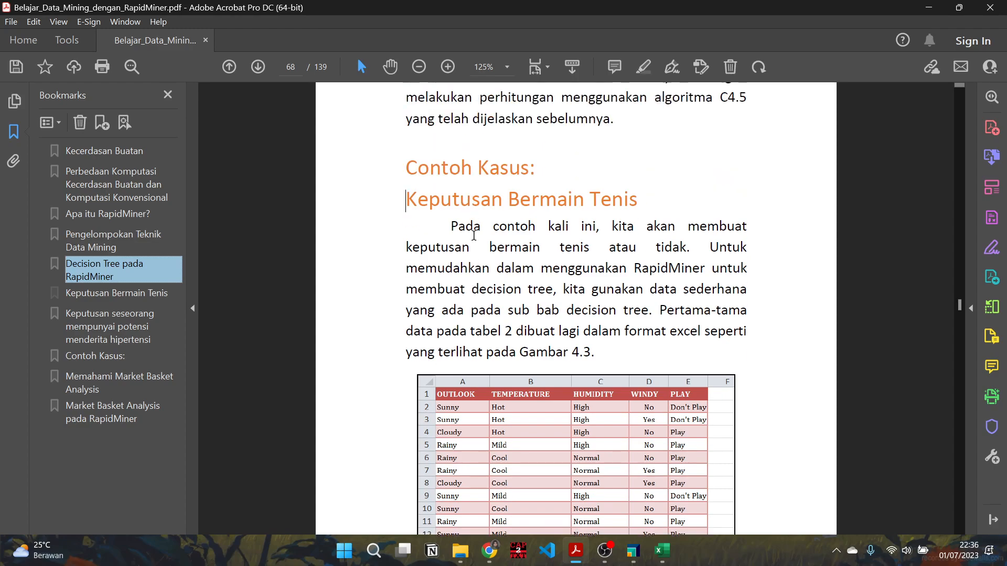
scroll(474, 235, "down", 6)
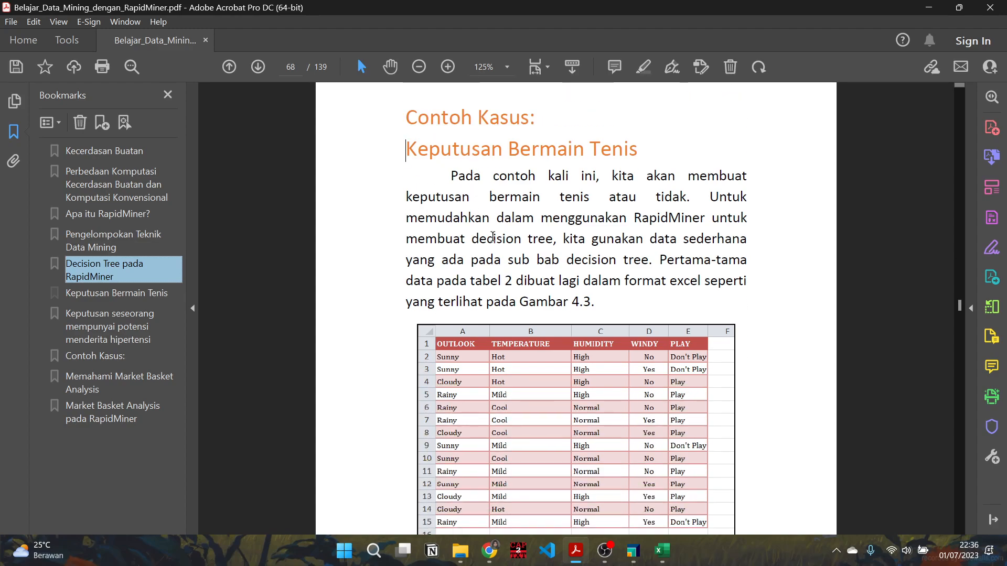
left_click(928, 7)
- Find the Decision Tree operator by searching for "decision" and place it beside Retrieve Tennis
left_click(58, 330)
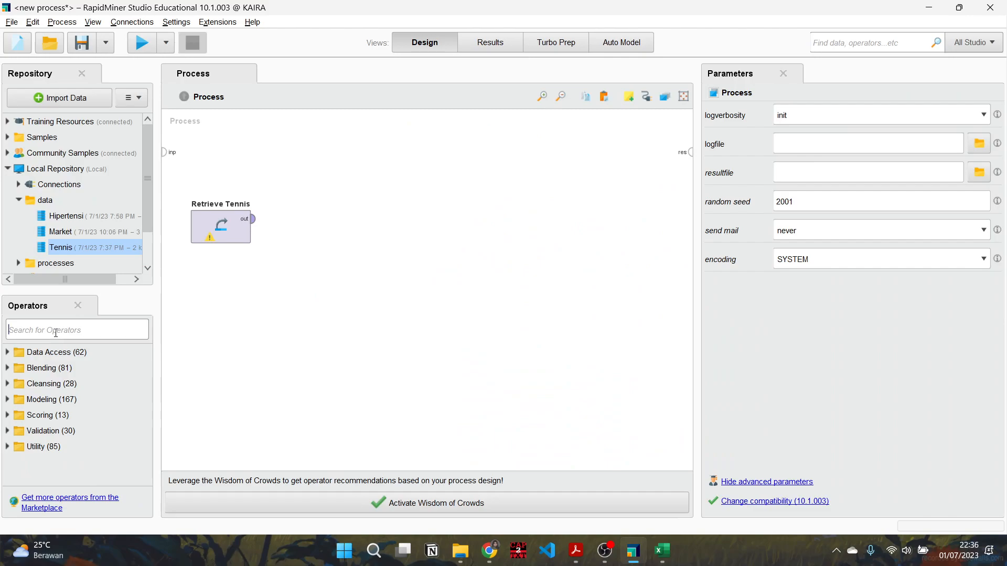
type("decision")
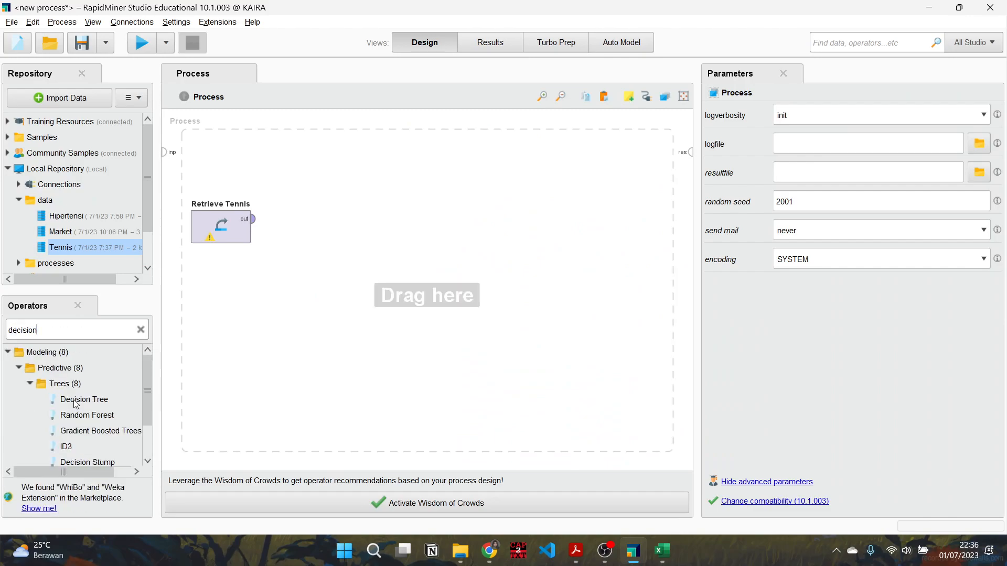
left_click_drag(79, 401, 298, 223)
left_click(294, 303)
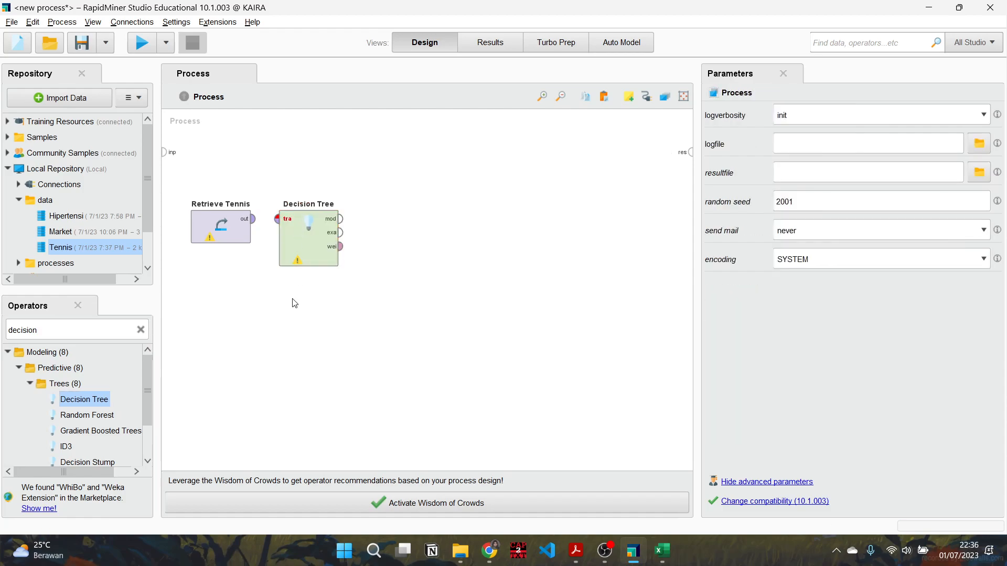
- Connect Retrieve Tennis's output to the Decision Tree's training input, and its model output to the process result
left_click(253, 219)
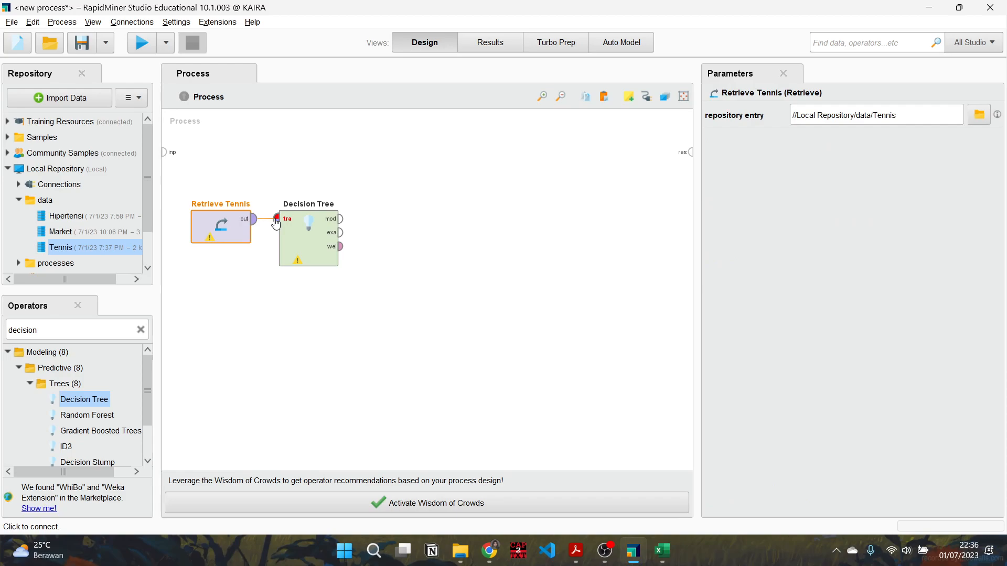
left_click(276, 221)
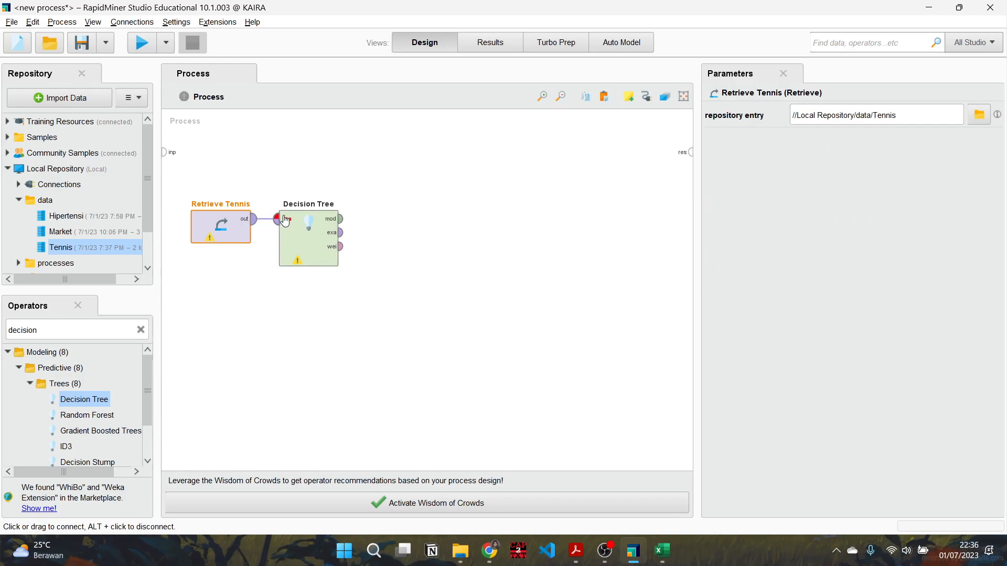
left_click(341, 219)
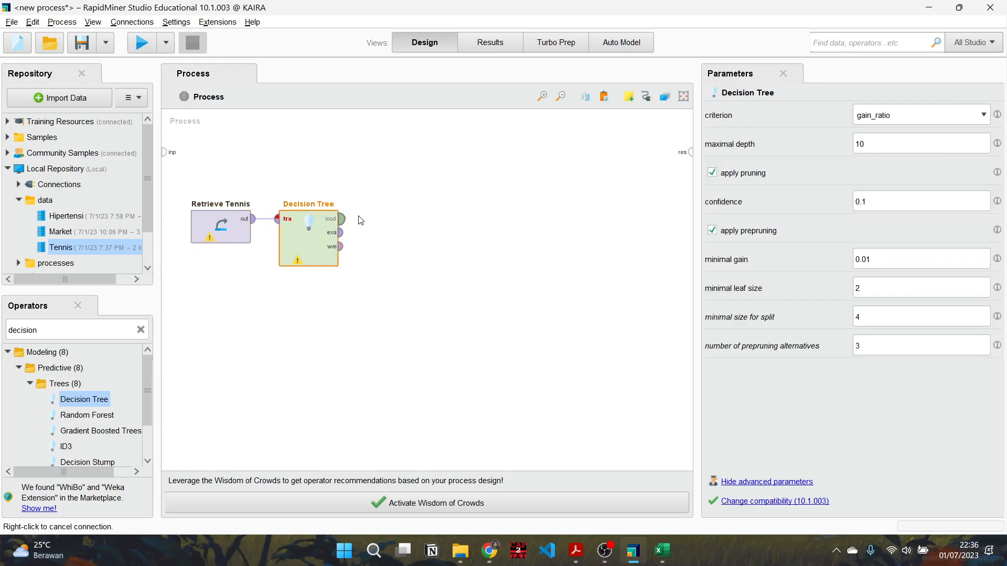
left_click(690, 152)
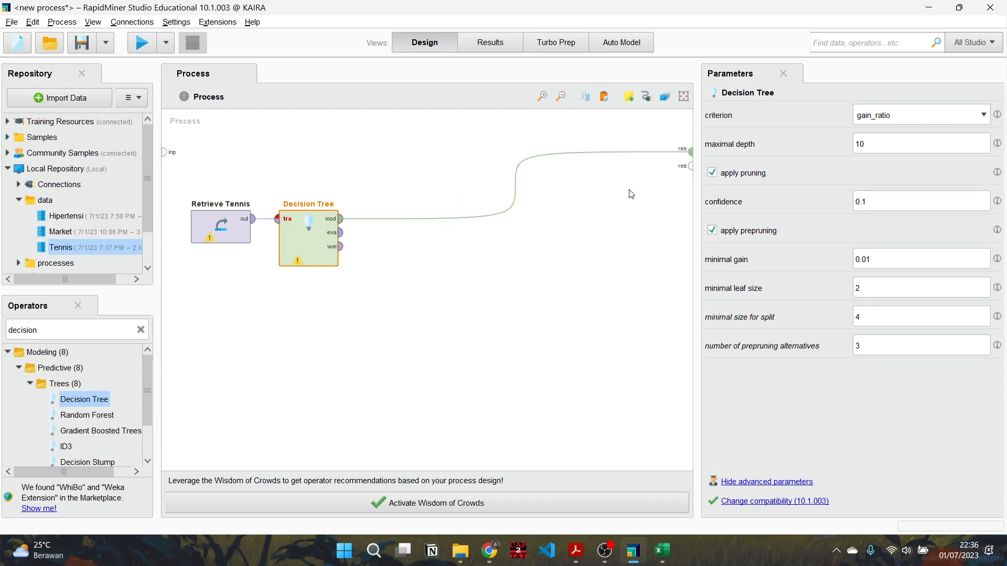
left_click(513, 265)
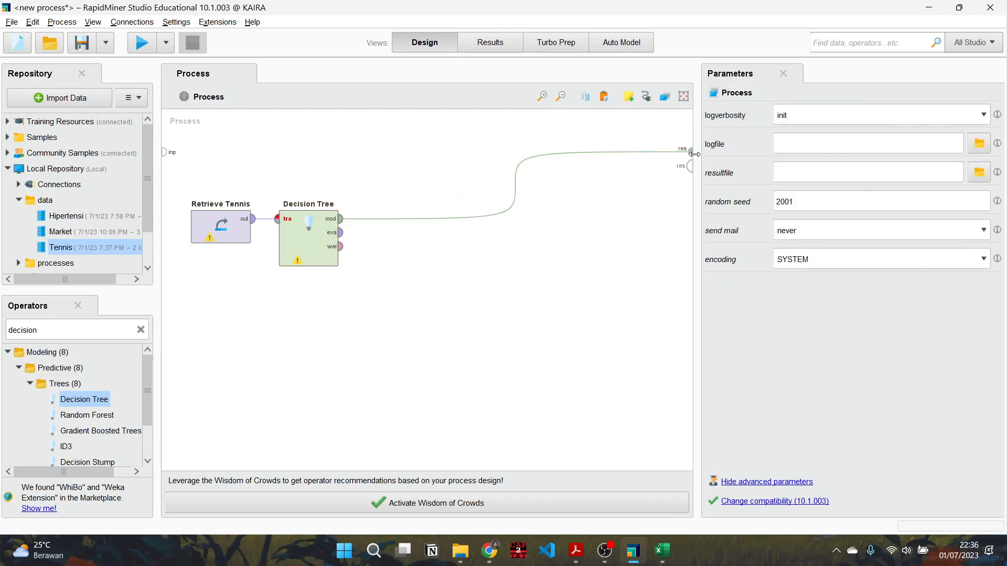
- Resolve the Decision Tree's missing label problem with the suggested fix, choosing PLAY as the label attribute
left_click(298, 261)
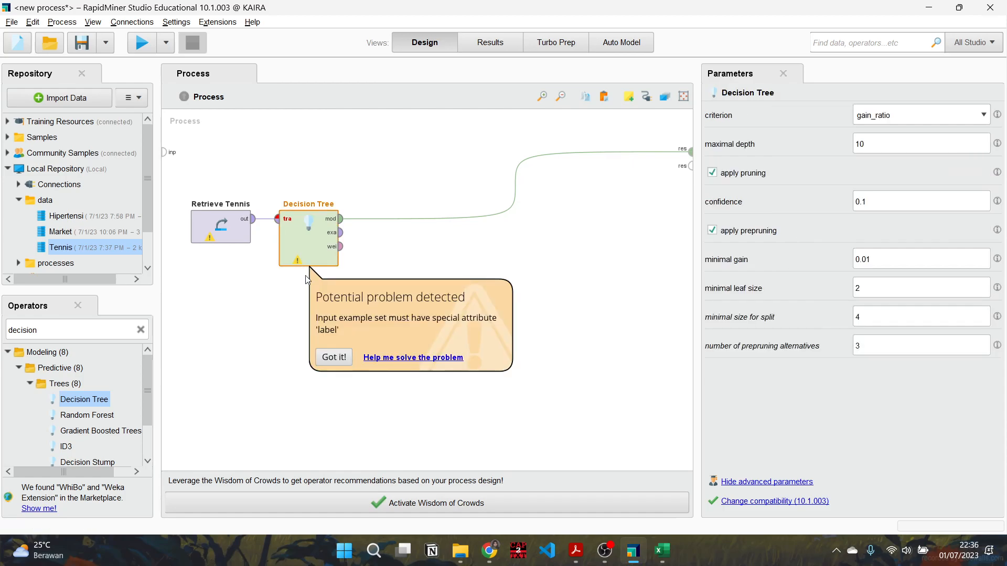
left_click(378, 361)
left_click(430, 286)
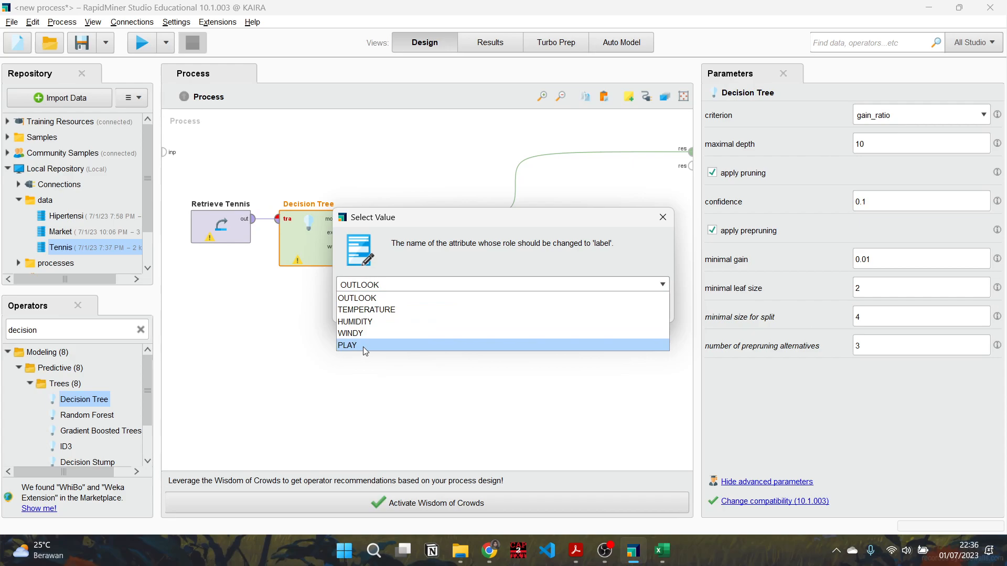
left_click(364, 347)
left_click(596, 309)
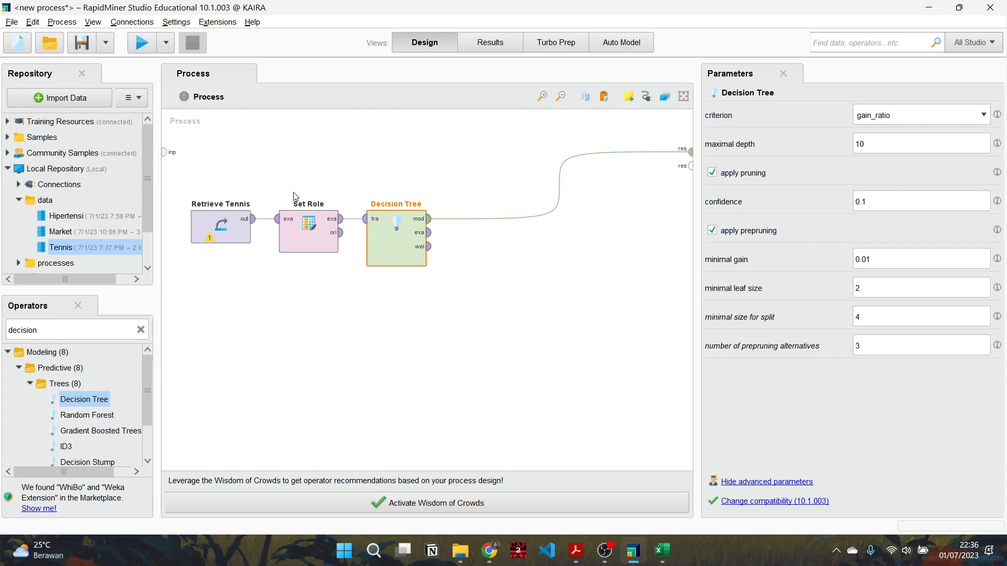
- Run the process, then enlarge and center the resulting decision tree graph
left_click(144, 49)
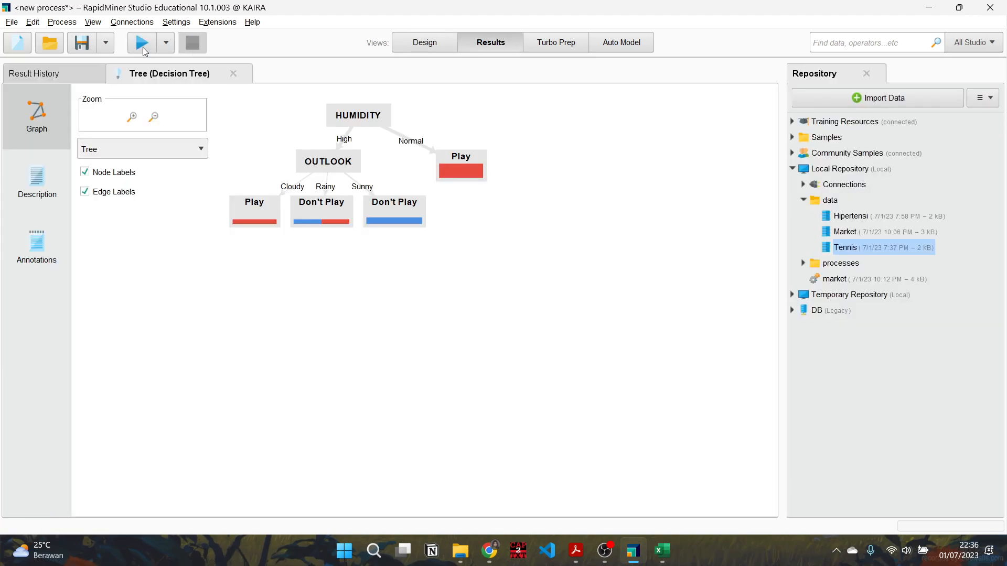
scroll(338, 177, "up", 4)
scroll(338, 179, "down", 2)
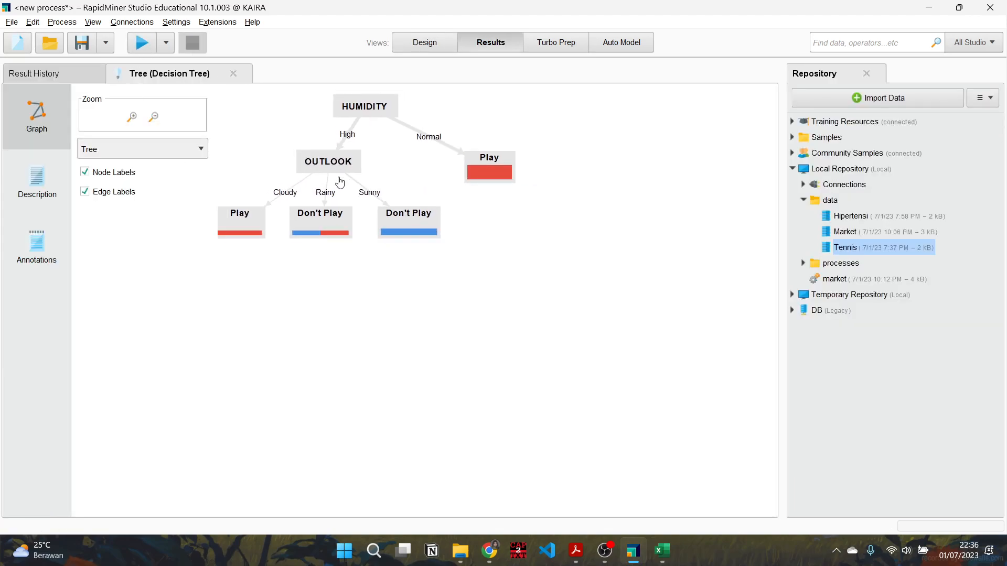
scroll(339, 180, "up", 2)
left_click_drag(333, 129, 417, 216)
- Switch to the PDF, look up the decision tree graph in Gambar 4.12, and minimize the PDF
left_click(575, 551)
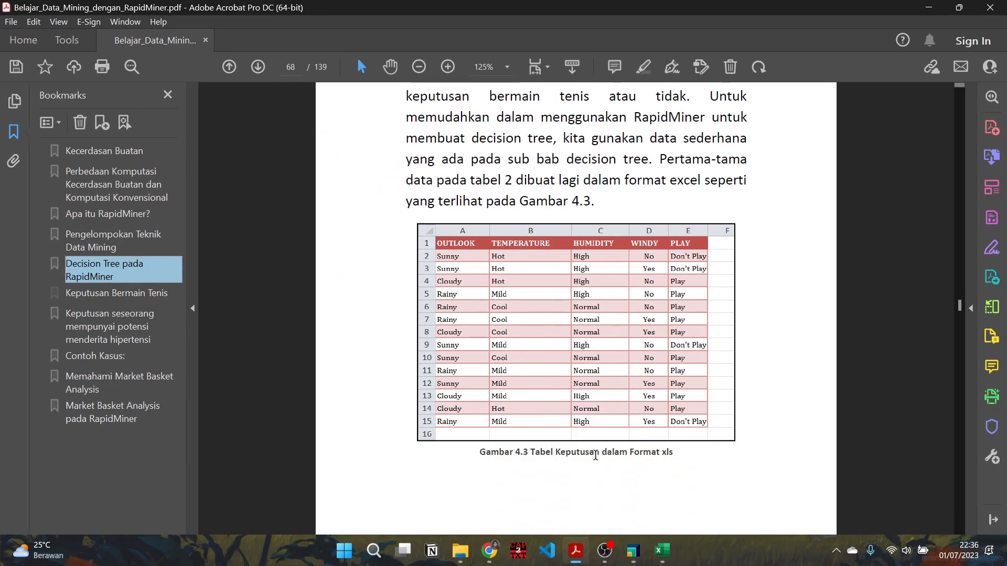
scroll(967, 353, "down", 4)
scroll(961, 395, "down", 20)
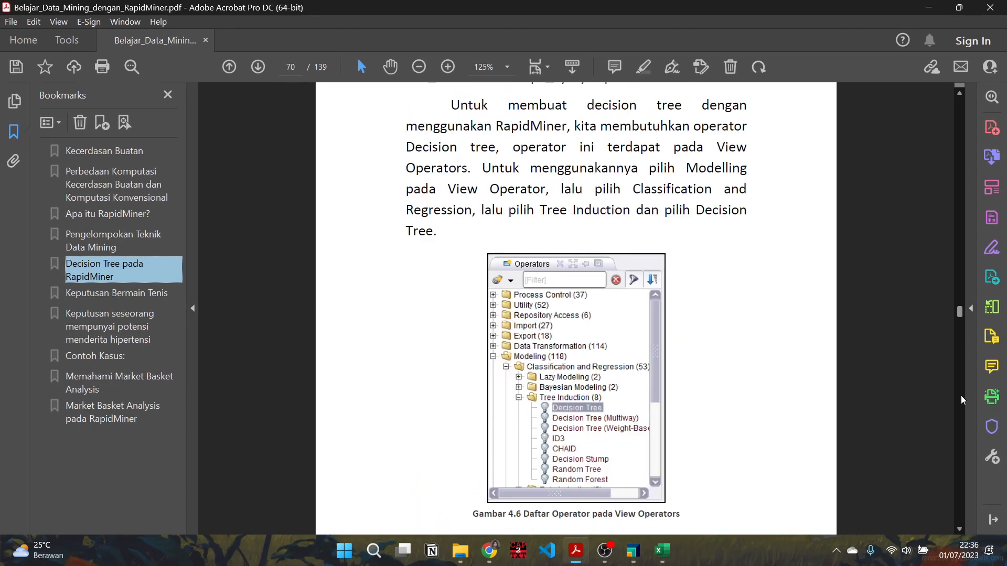
scroll(962, 400, "down", 20)
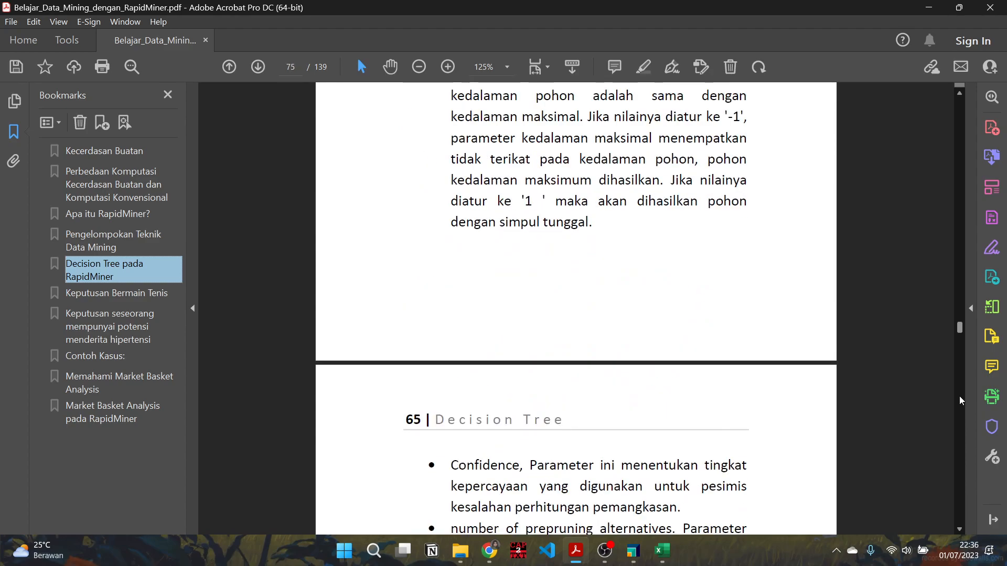
scroll(748, 352, "up", 10)
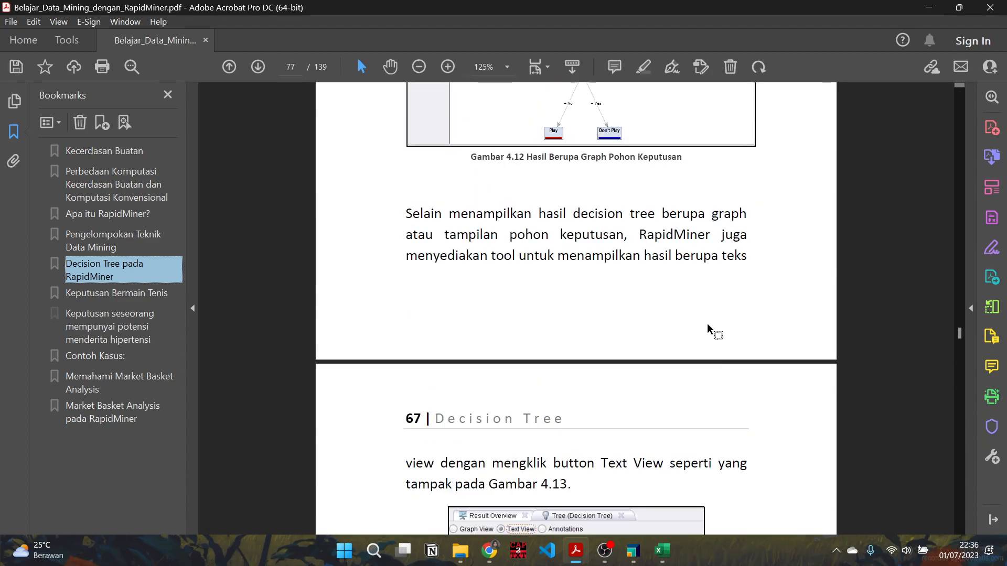
left_click(928, 7)
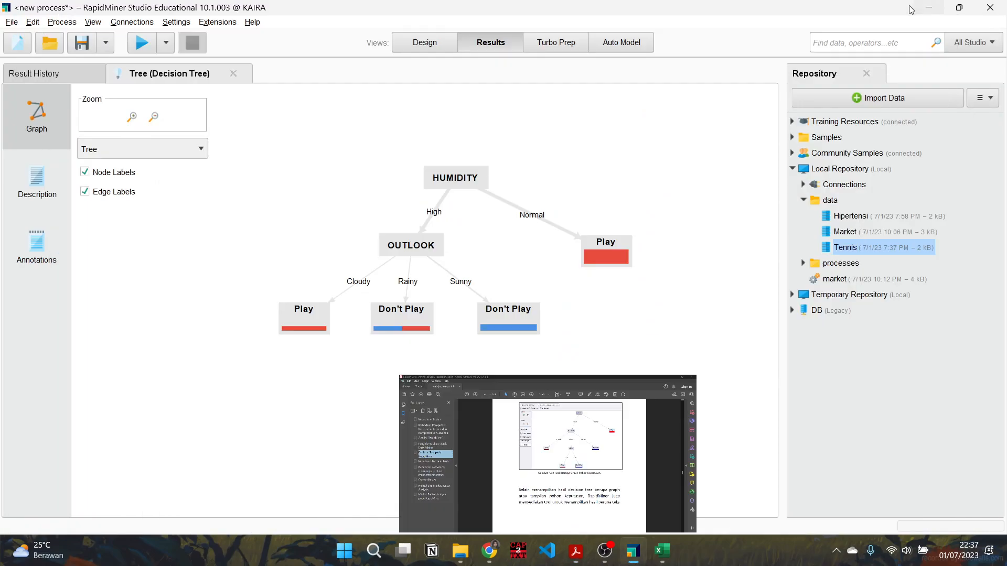
- Turn off apply pruning and apply prepruning for the Decision Tree operator, and rerun the process
left_click(426, 46)
left_click(712, 231)
left_click(712, 172)
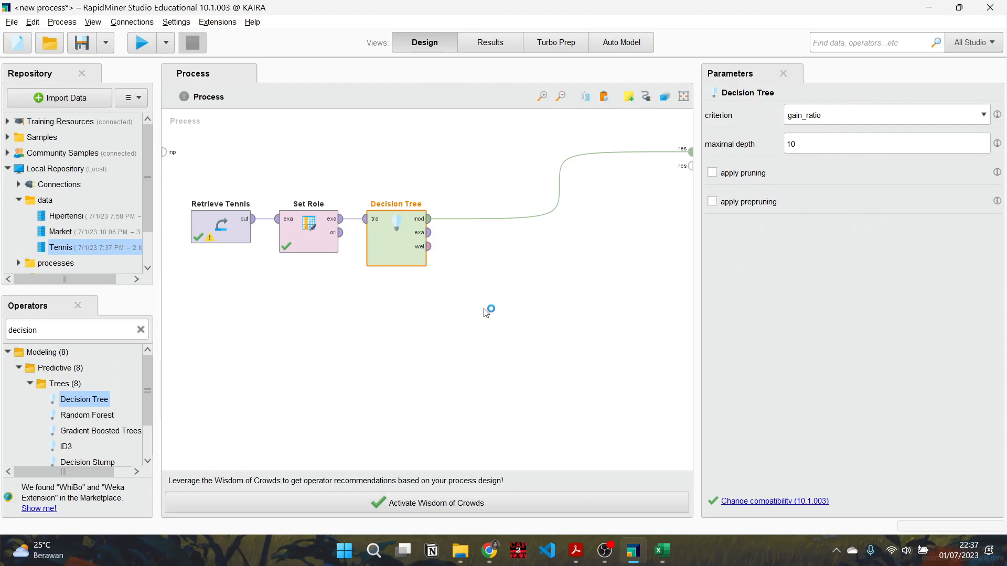
left_click(485, 312)
left_click(141, 50)
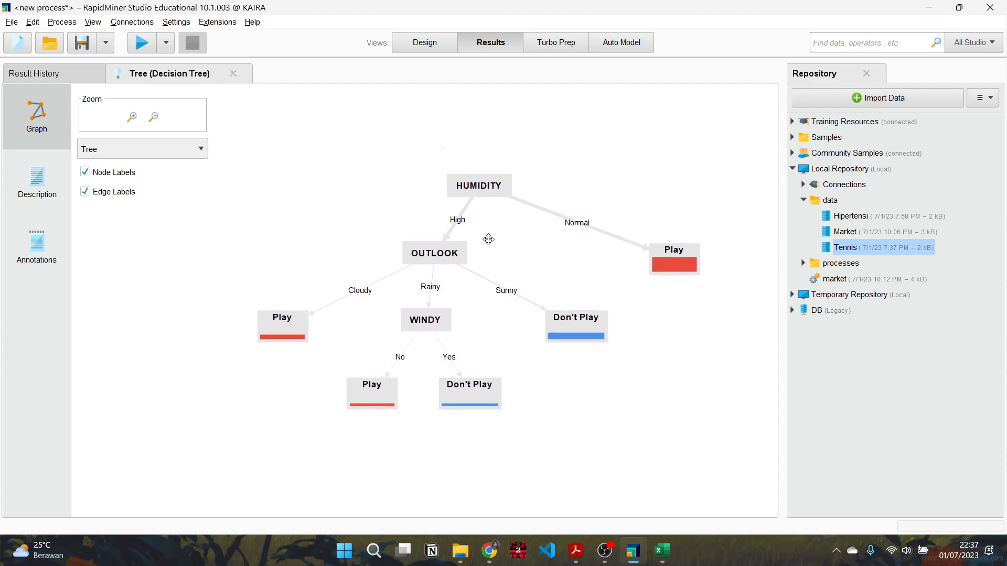
- Compare the tennis decision tree graph with Gambar 4.12 in the PDF, enlarging both the figure and the graph
left_click(576, 550)
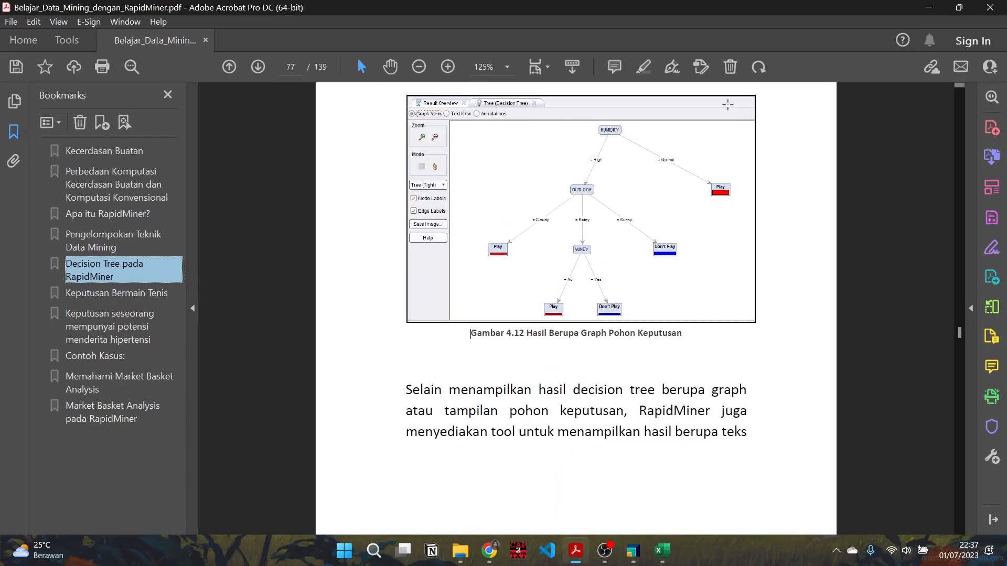
scroll(589, 140, "up", 3)
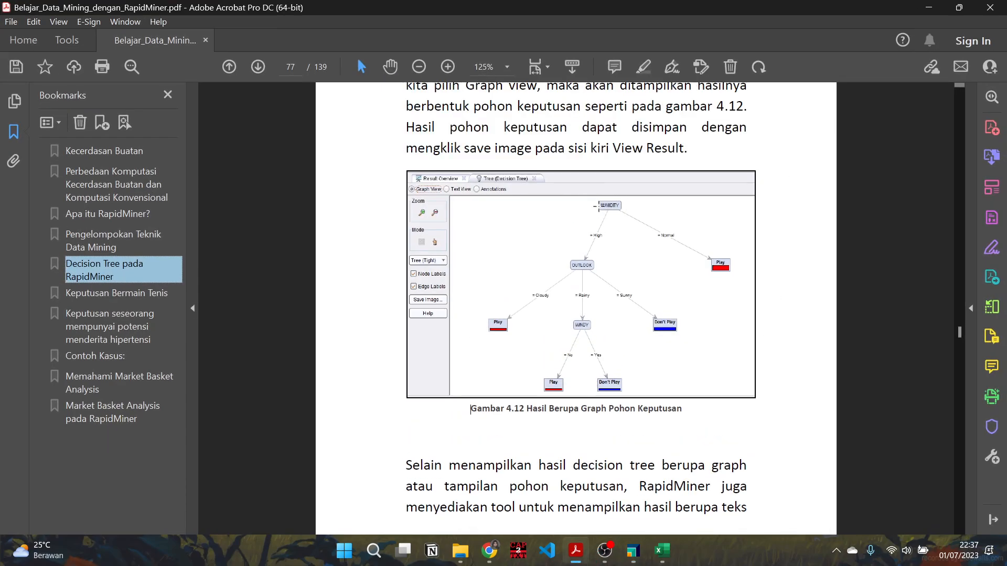
left_click(448, 68)
left_click(447, 67)
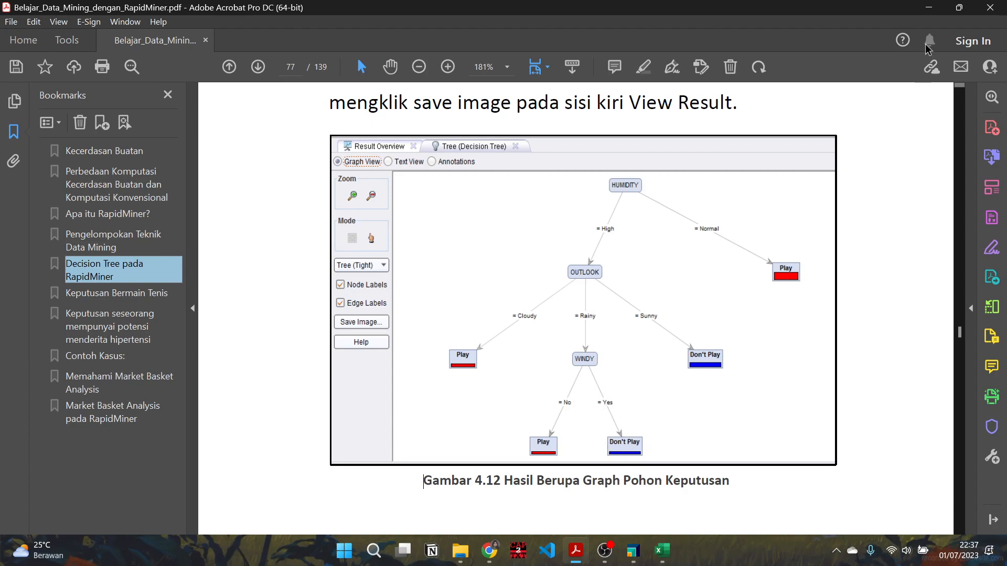
key("alt+Tab")
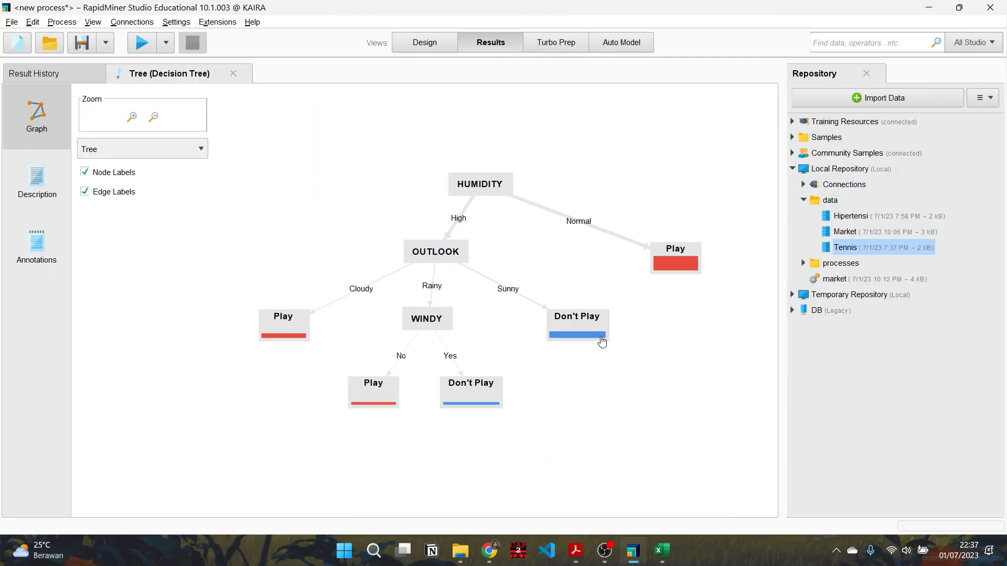
scroll(470, 241, "up", 2)
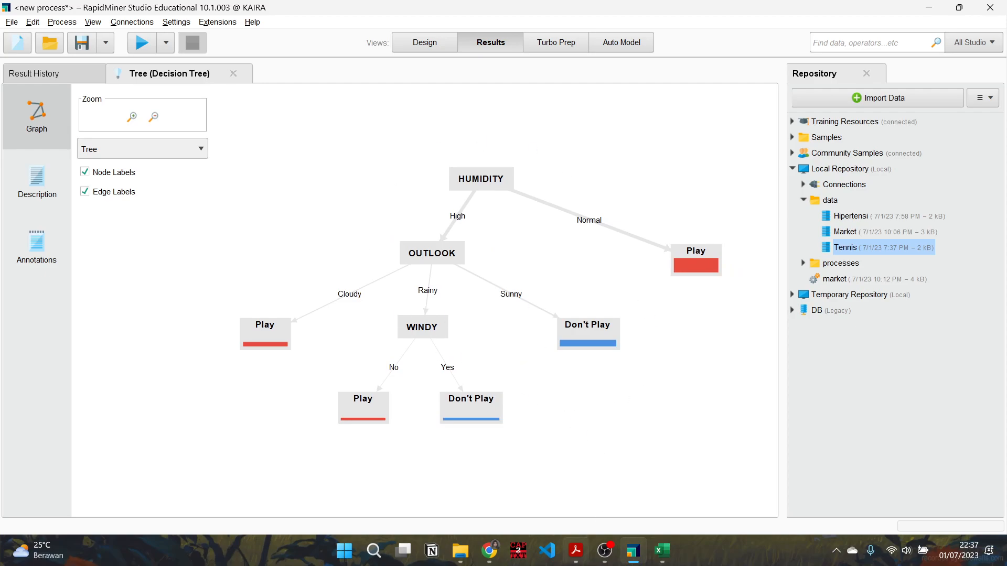
- Switch to the PDF and look up the hypertension case study's decision tree in Gambar 4.28
left_click(576, 552)
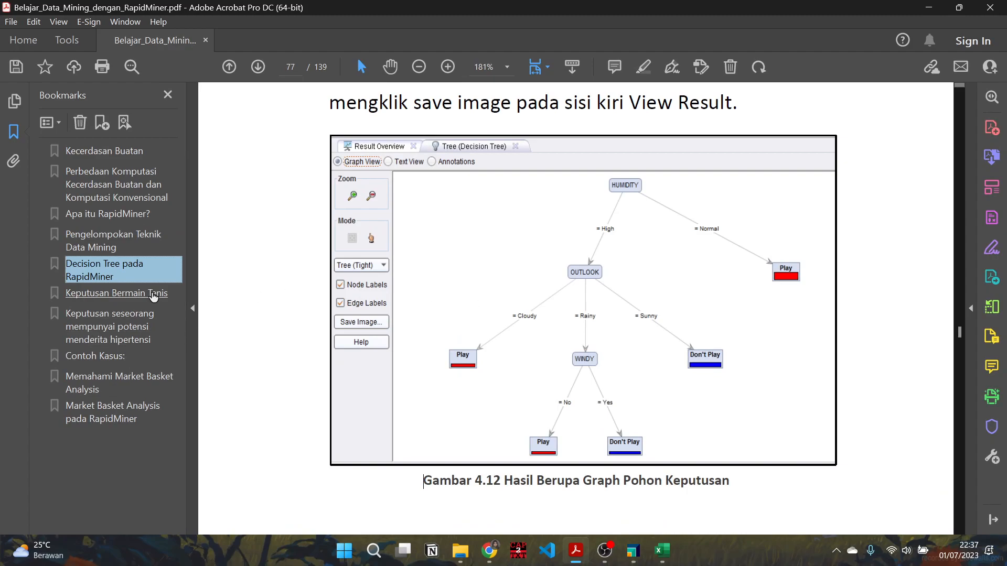
left_click(152, 294)
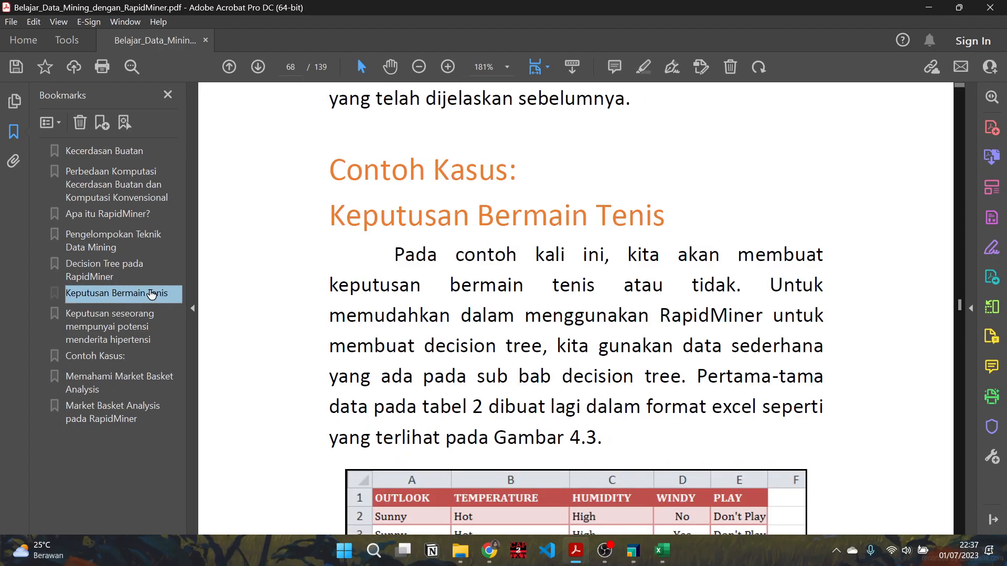
left_click(117, 321)
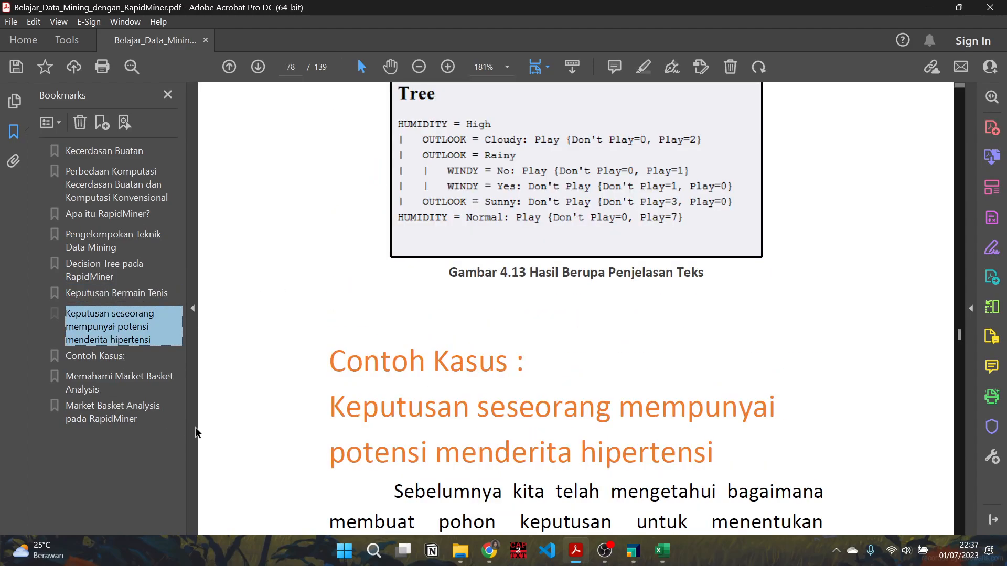
scroll(437, 386, "down", 3)
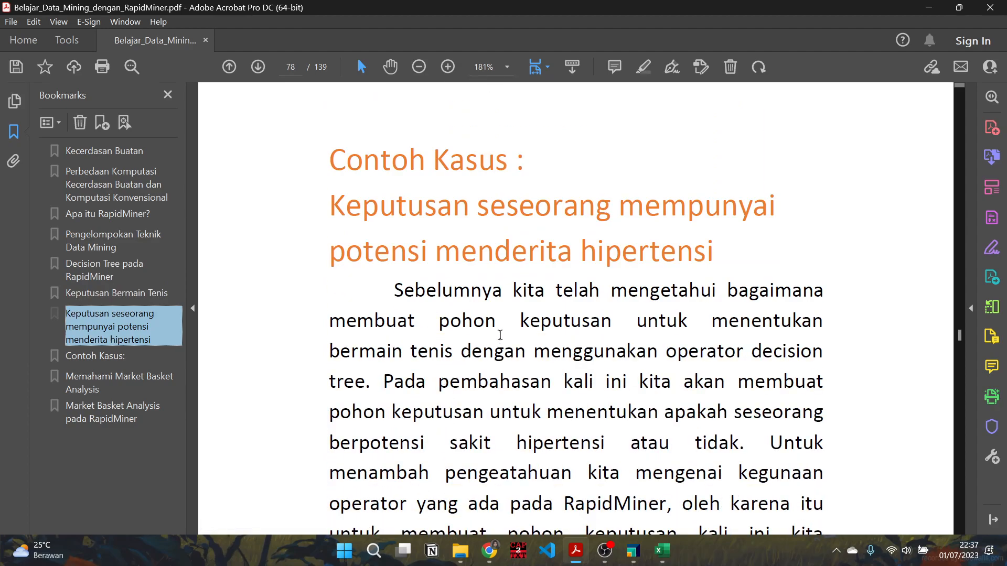
scroll(543, 344, "down", 1)
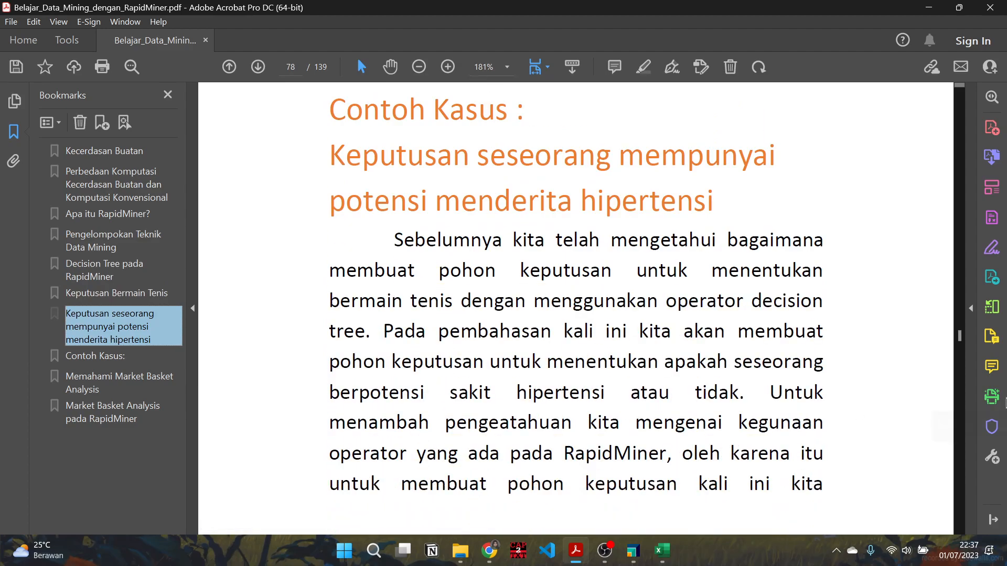
left_click(960, 385)
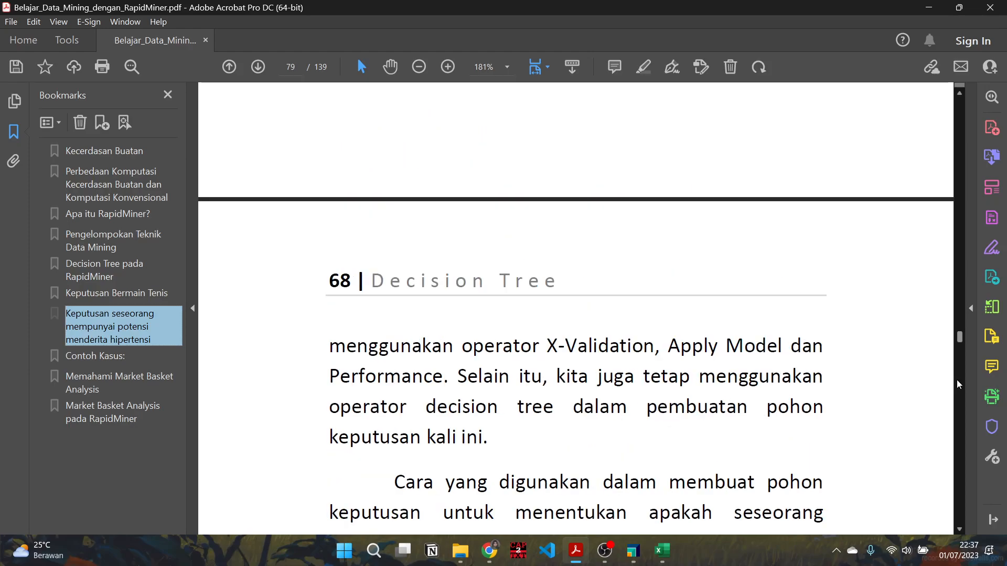
left_click(960, 384)
left_click(960, 385)
left_click(960, 384)
left_click(960, 393)
left_click(960, 402)
left_click(960, 403)
left_click(960, 402)
left_click(961, 402)
left_click(961, 402)
left_click(960, 403)
left_click(960, 403)
left_click(960, 402)
left_click(960, 402)
left_click(959, 412)
left_click(958, 420)
left_click(958, 420)
left_click(957, 419)
left_click(958, 419)
left_click(958, 420)
left_click(958, 419)
left_click(958, 420)
left_click(957, 420)
left_click(957, 420)
left_click(958, 420)
left_click(958, 419)
left_click(958, 425)
left_click(959, 425)
left_click(960, 434)
left_click(961, 434)
left_click(961, 433)
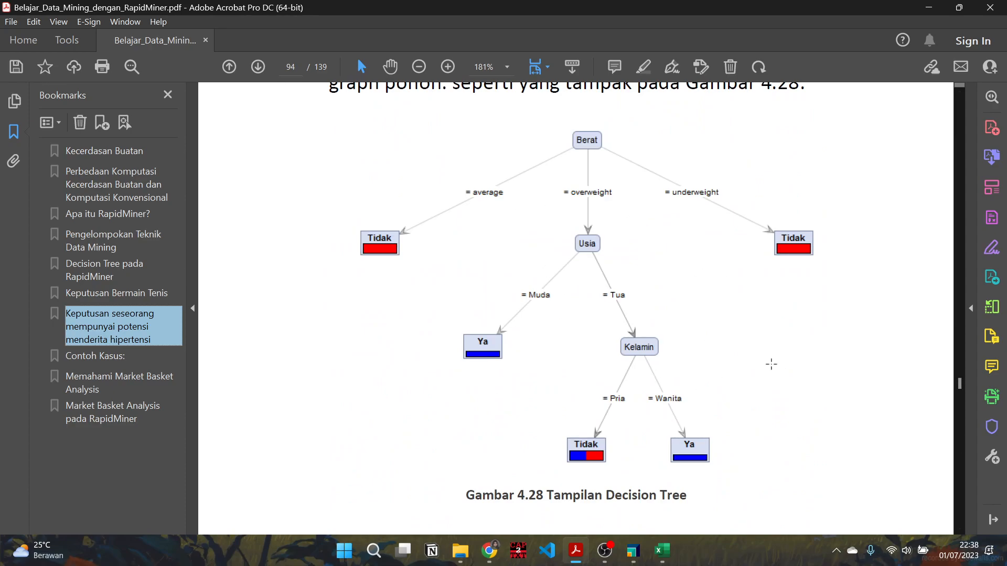
- Return to RapidMiner's process design and delete all operators of the tennis process
key("alt+Tab")
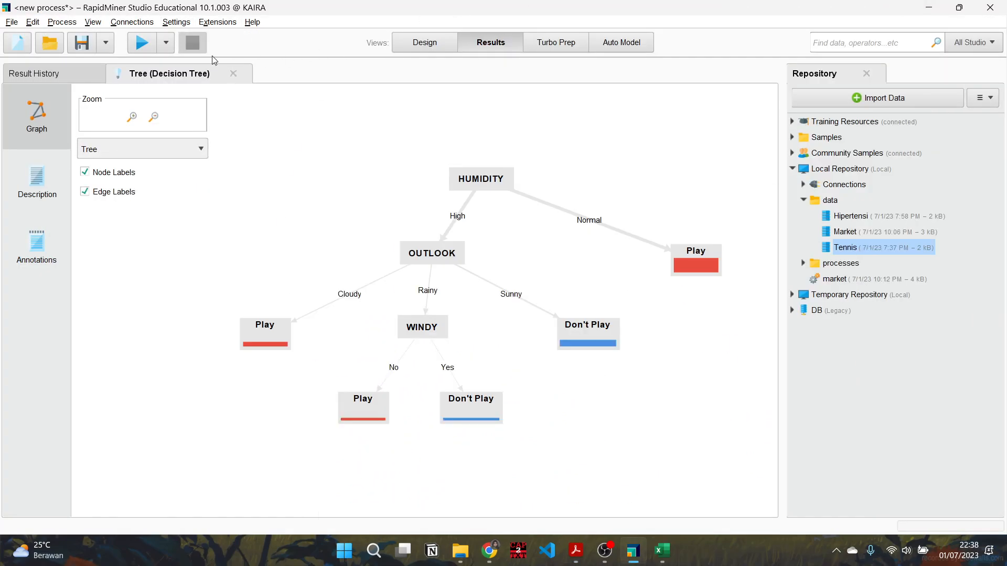
left_click(424, 42)
left_click_drag(480, 336, 187, 167)
key("Delete")
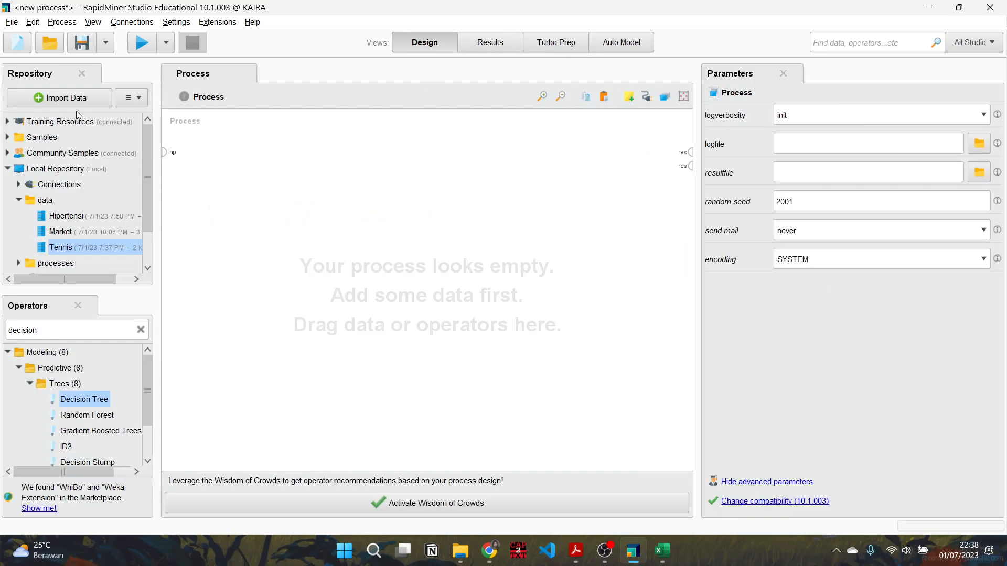
- Add the Hipertensi data set and a Decision Tree operator to the process, and connect the data output to the training input
left_click(62, 217)
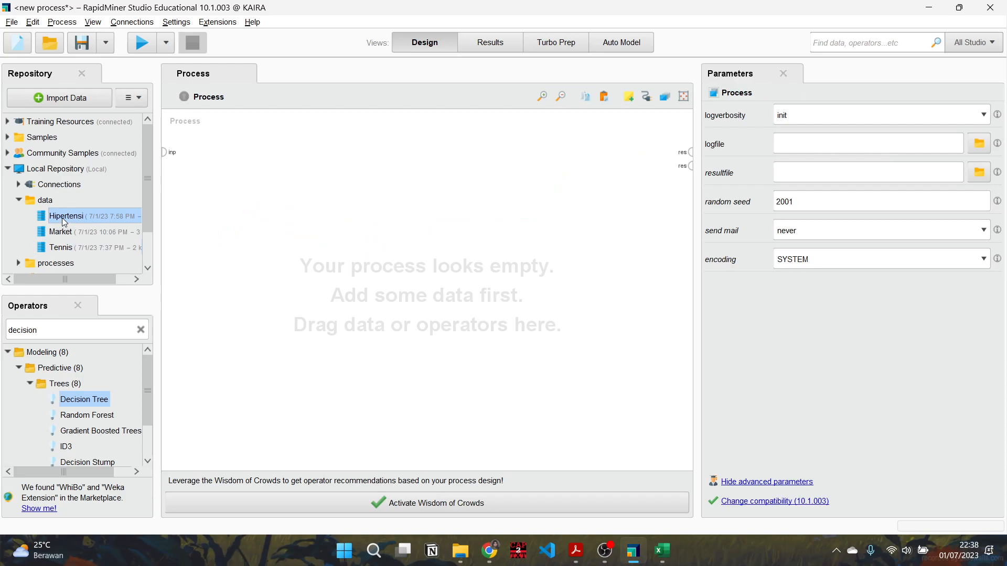
left_click_drag(62, 218, 262, 247)
left_click(300, 293)
mouse_move(65, 403)
left_mouse_down()
mouse_move(345, 276)
mouse_move(342, 214)
mouse_move(321, 219)
left_mouse_up()
left_click(292, 260)
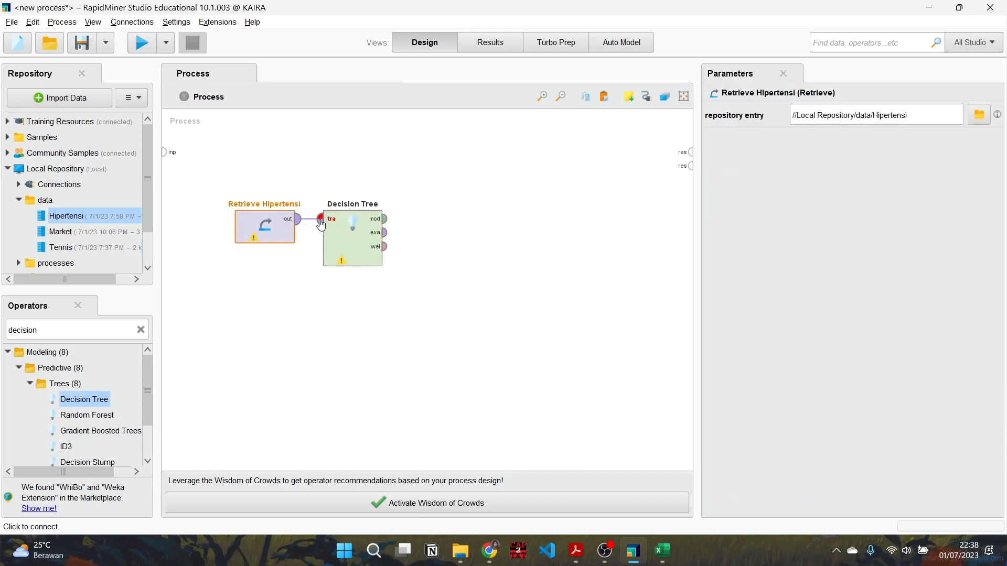
- Connect the Decision Tree's model and example set outputs to the process results
left_click(385, 219)
left_click(690, 152)
left_click(373, 234)
left_click(690, 166)
left_click(379, 322)
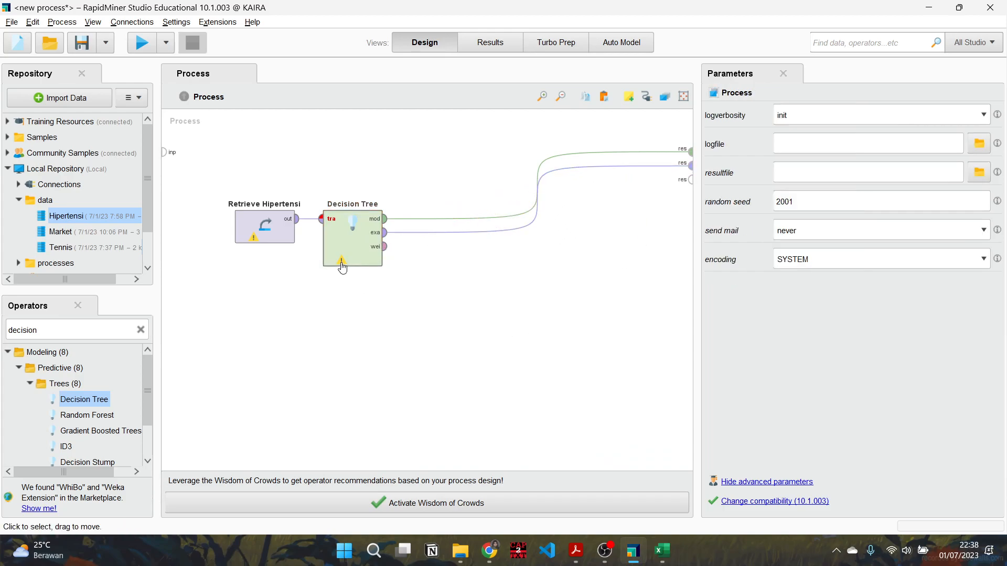
- Resolve the Decision Tree's missing label problem with the suggested fix, choosing Hipertensi as the label attribute
left_click(357, 255)
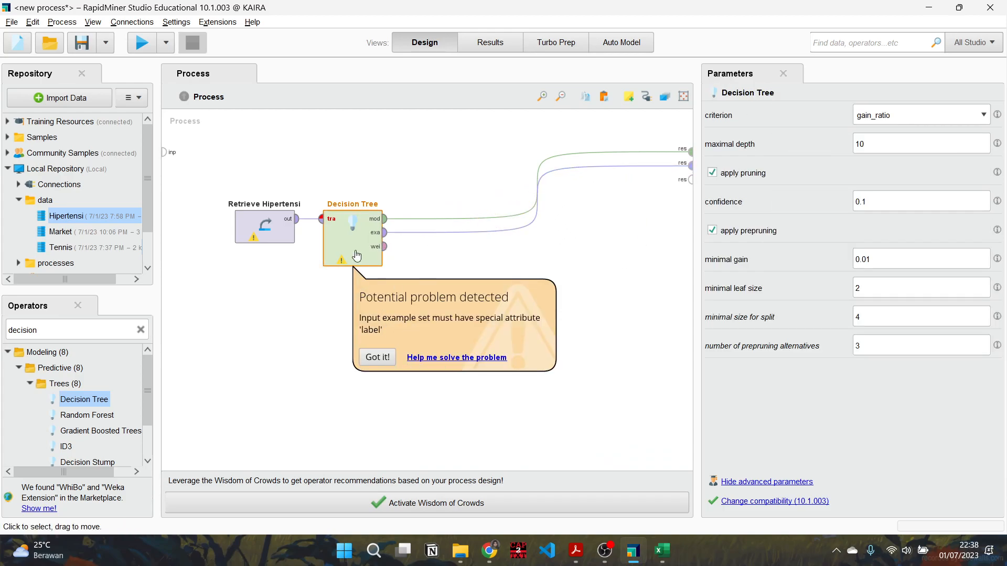
left_click(427, 357)
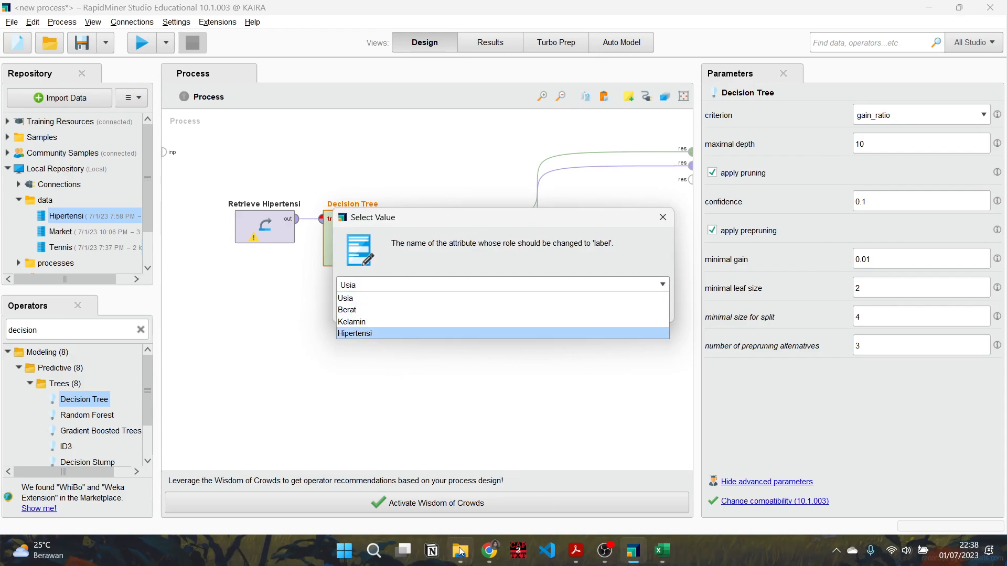
left_click(585, 553)
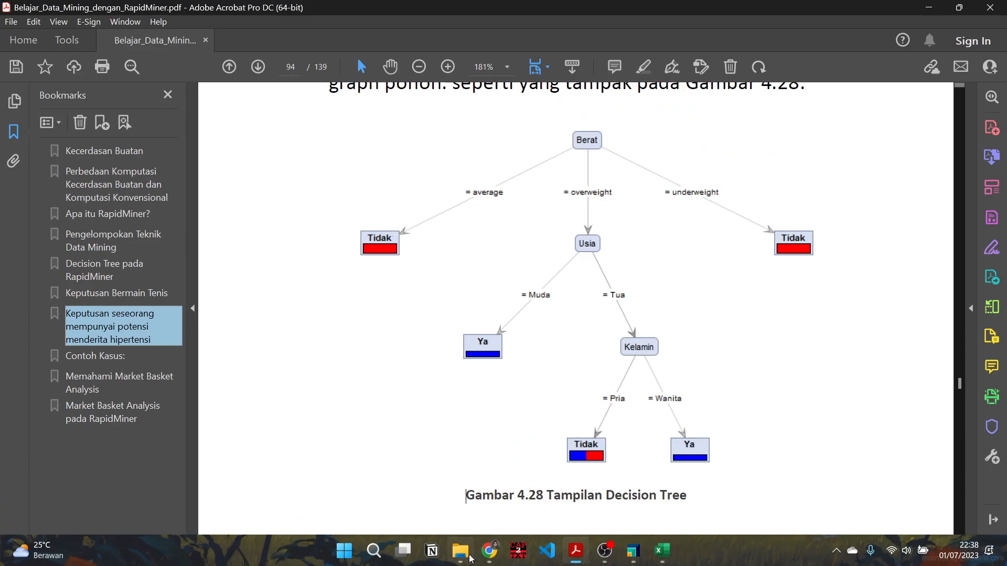
left_click(928, 8)
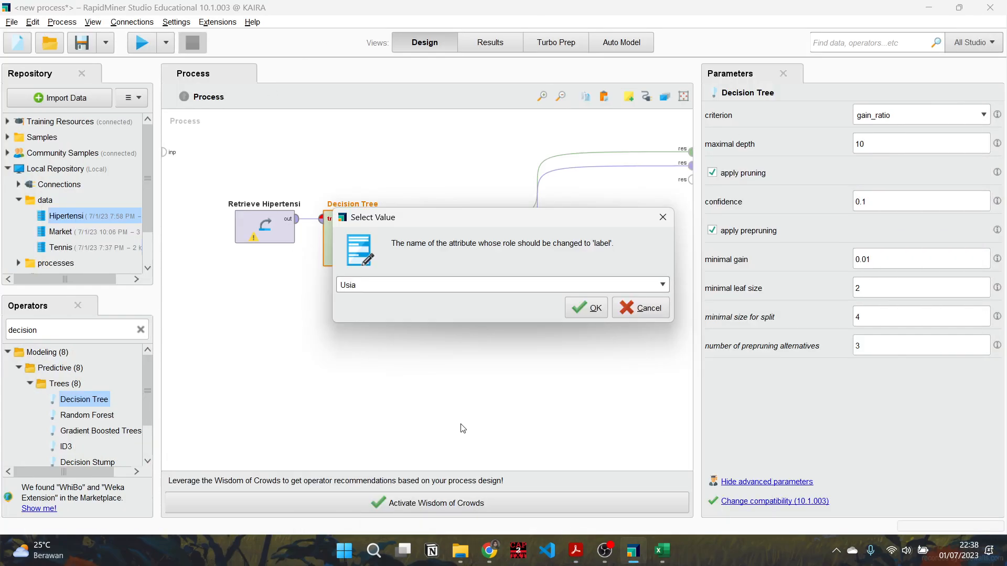
left_click(403, 285)
left_click(359, 334)
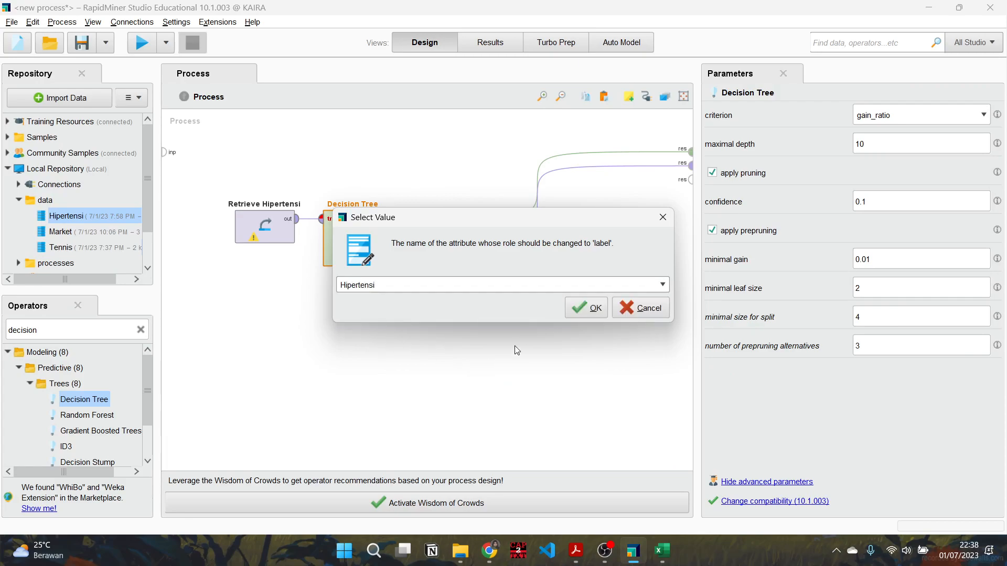
left_click(594, 309)
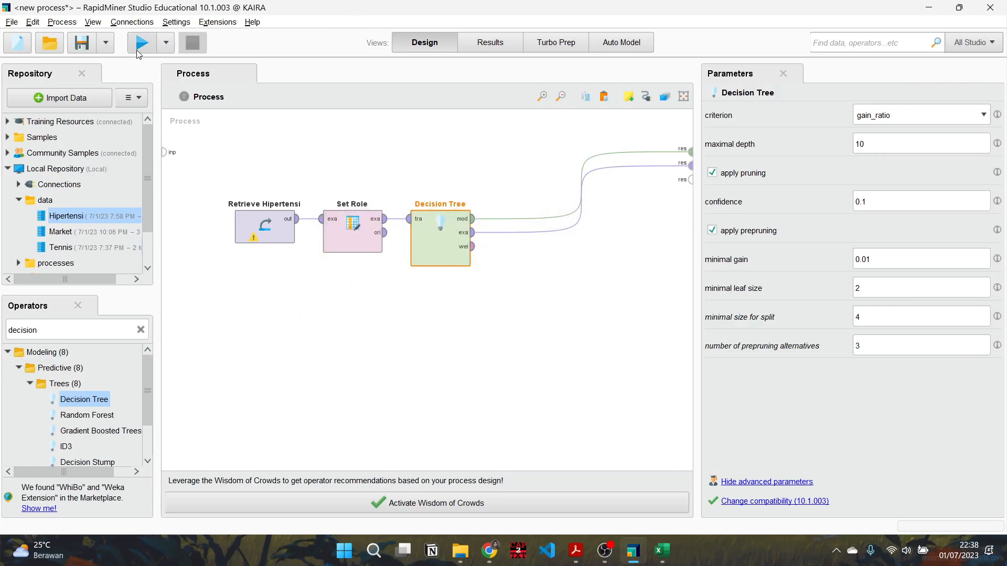
- Turn off apply pruning and apply prepruning for the Decision Tree, run the process, and show the hypertension tree graph
left_click(713, 173)
left_click(713, 202)
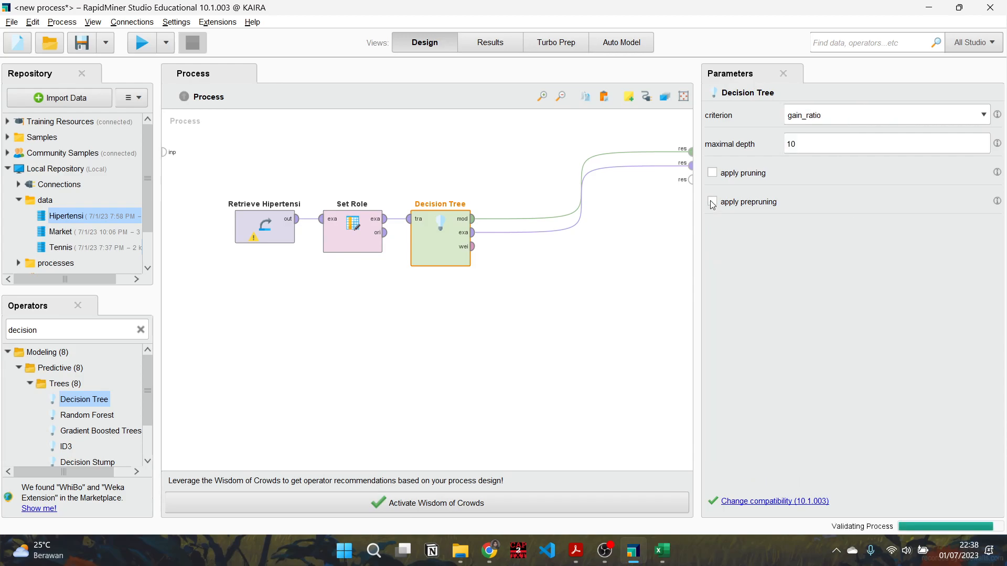
left_click(142, 42)
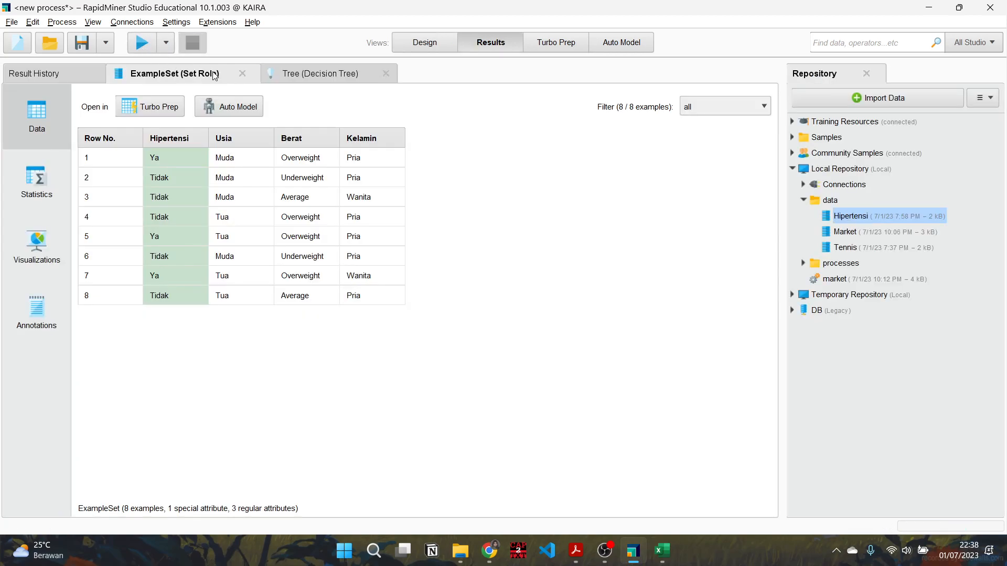
left_click(318, 82)
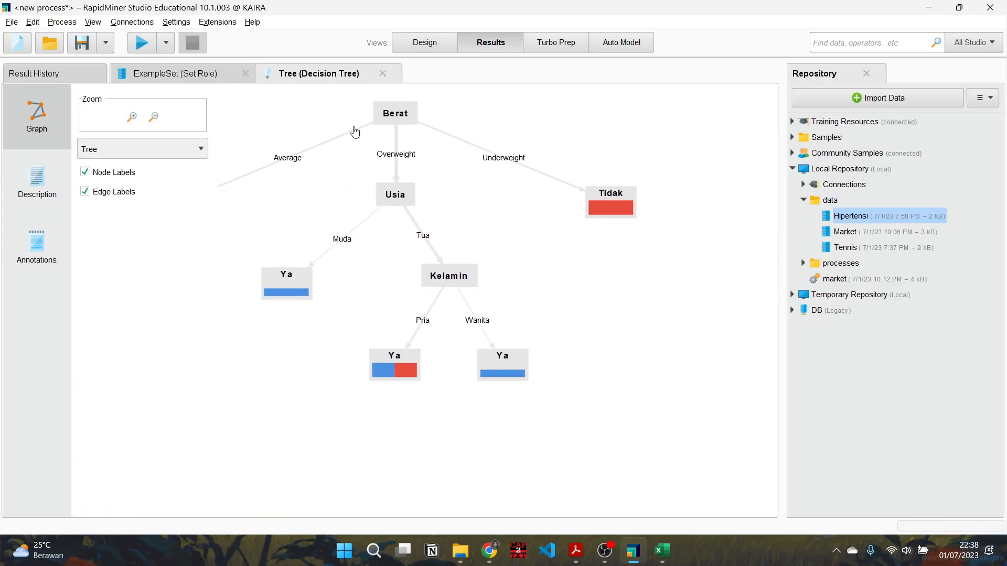
- Compare the hypertension decision tree graph with Gambar 4.28 in the PDF
left_click(583, 551)
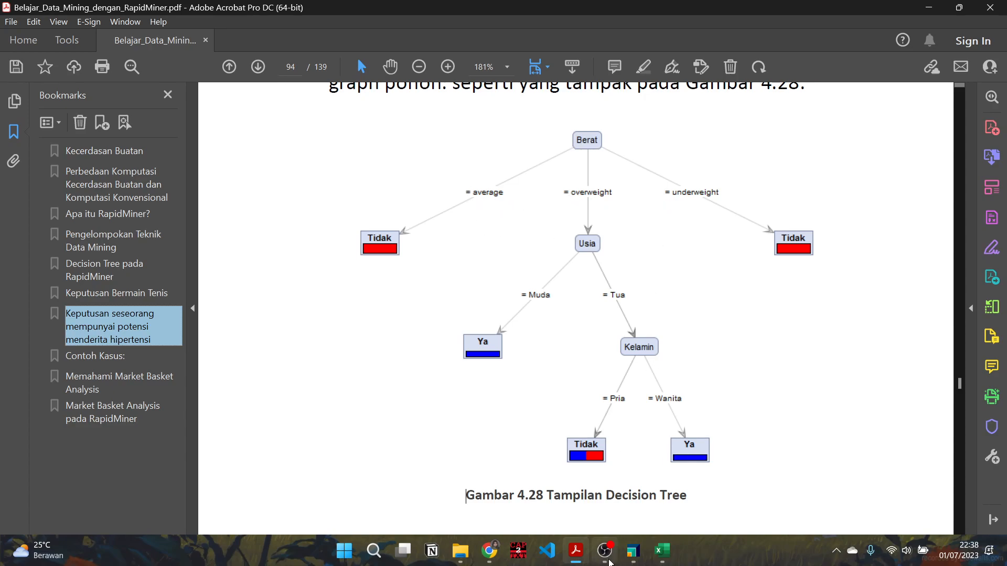
left_click(637, 559)
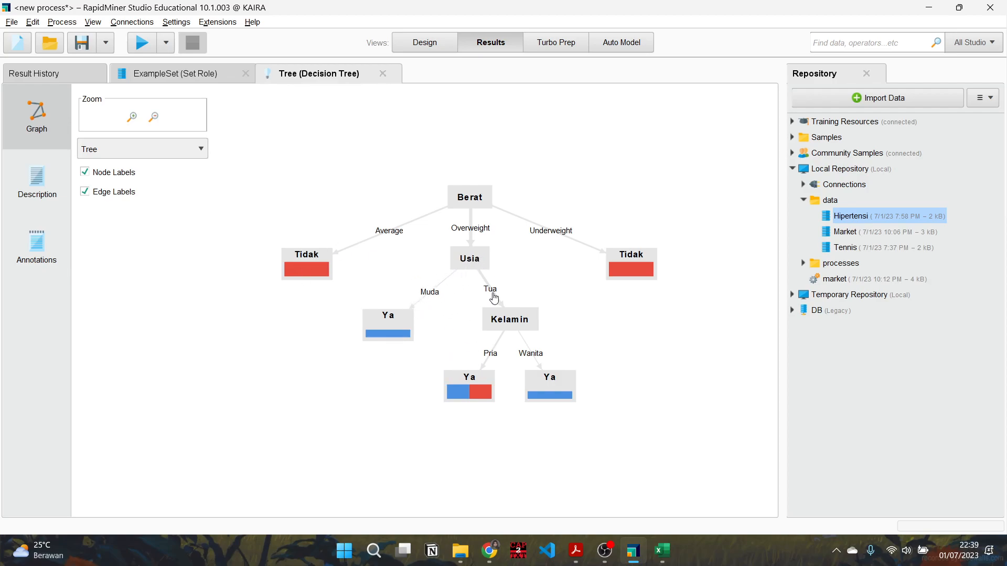
key("alt+Tab")
left_click(632, 551)
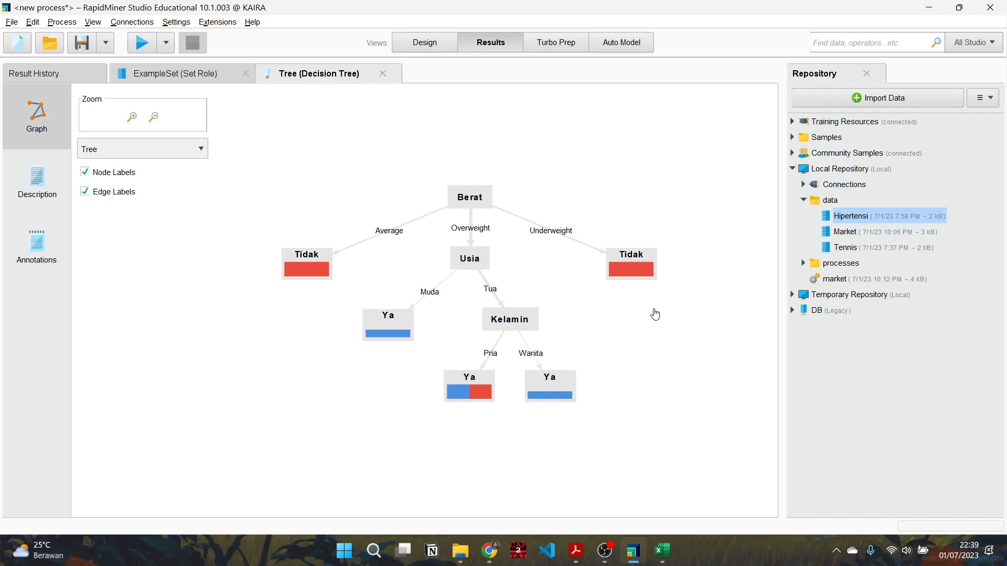
left_click(575, 550)
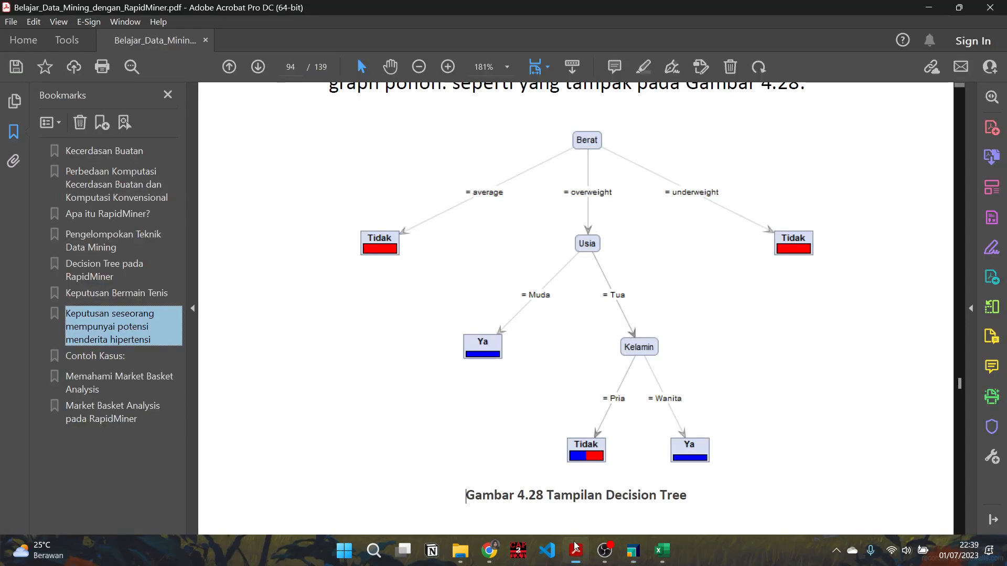
scroll(497, 410, "down", 2)
scroll(522, 240, "up", 1)
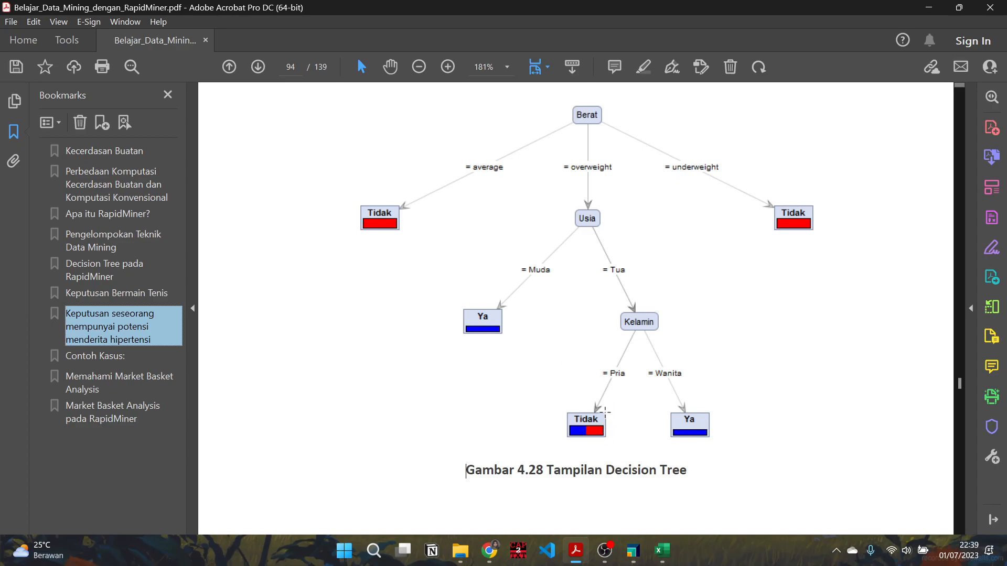
scroll(603, 414, "down", 2)
- View the Neural Network stock price case study and its GE.xls table in the PDF, and close the PDF
left_click(100, 358)
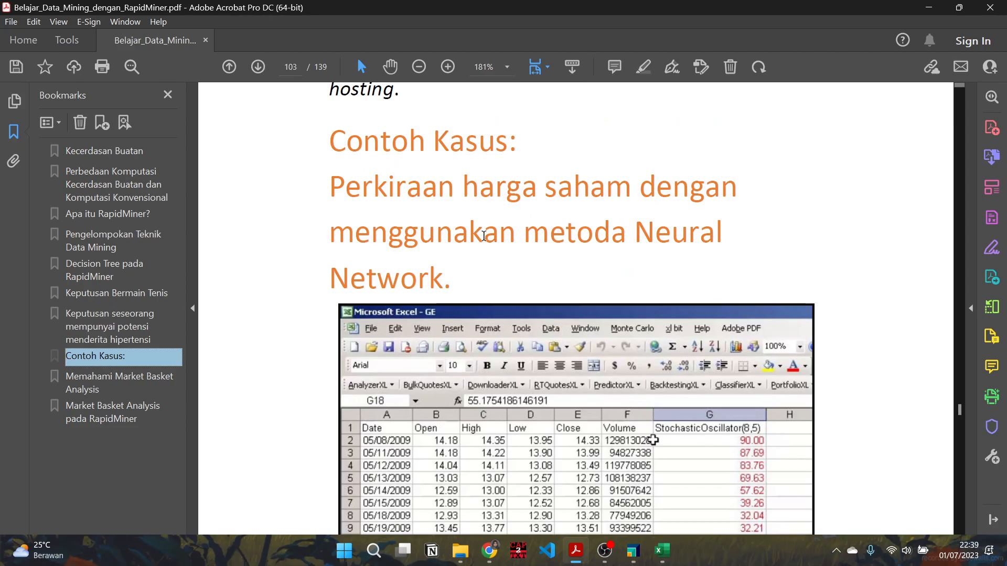
scroll(376, 235, "down", 7)
left_click(986, 6)
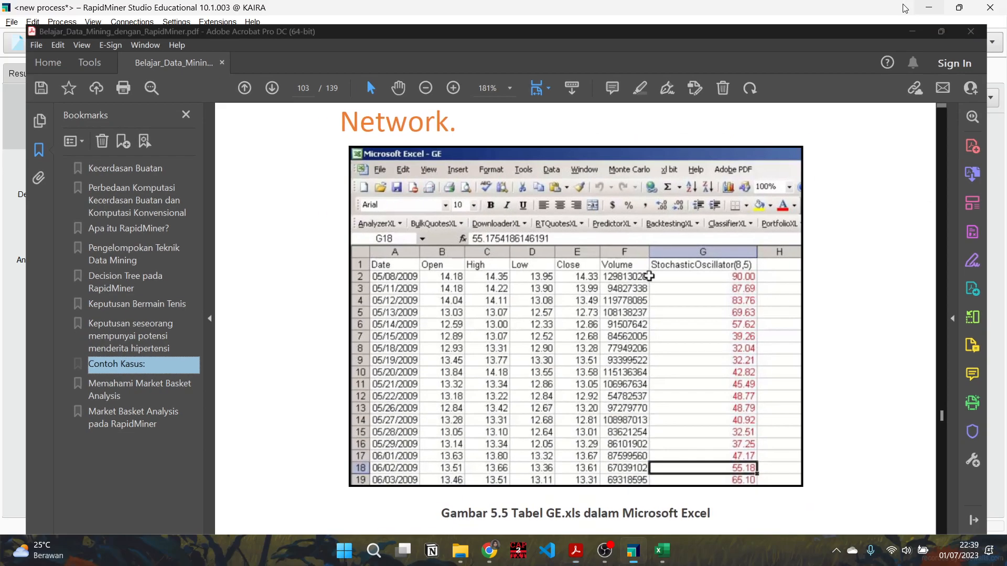
- Delete all operators of the hypertension process and expand the Samples folder in the repository
left_click(411, 47)
left_click_drag(213, 157, 602, 301)
key("Delete")
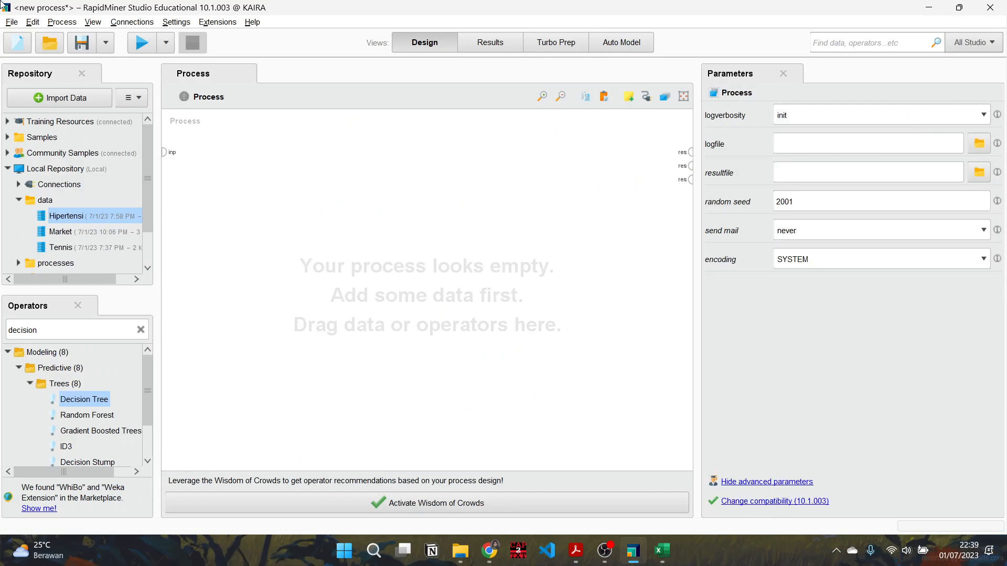
left_click(7, 138)
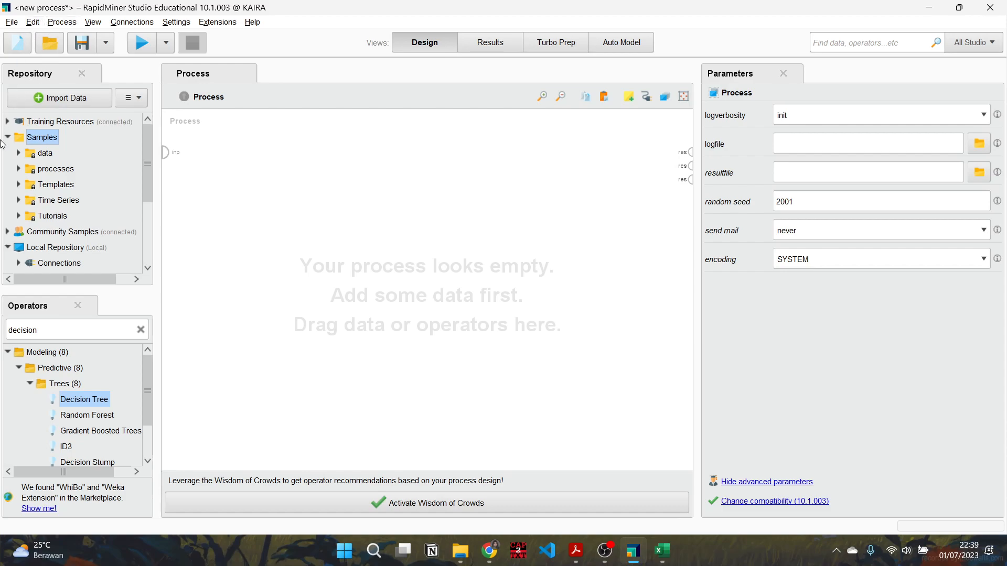
- Place the Deals dataset from the Samples data folder in the empty process
left_click(19, 153)
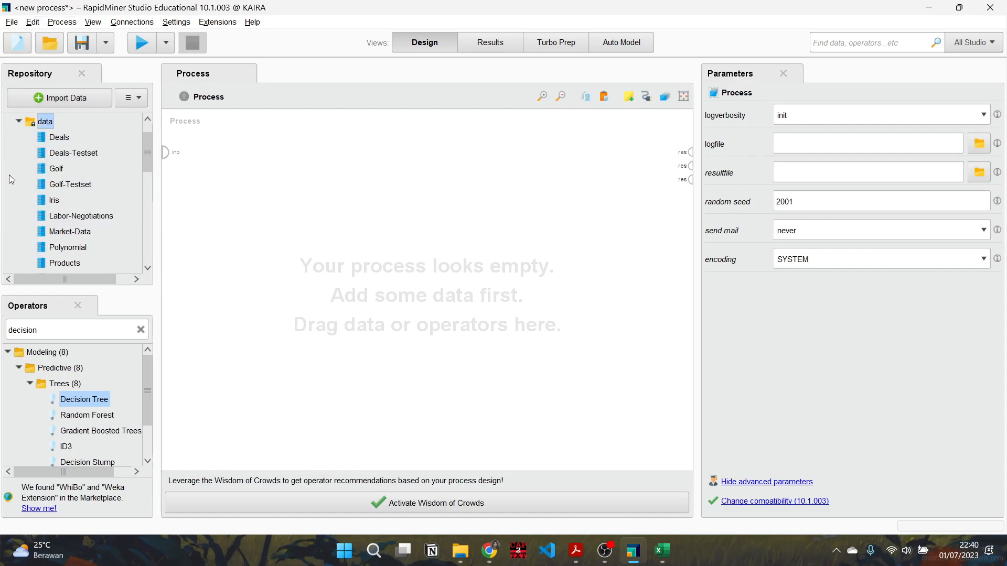
left_click_drag(59, 137, 235, 195)
left_click(245, 286)
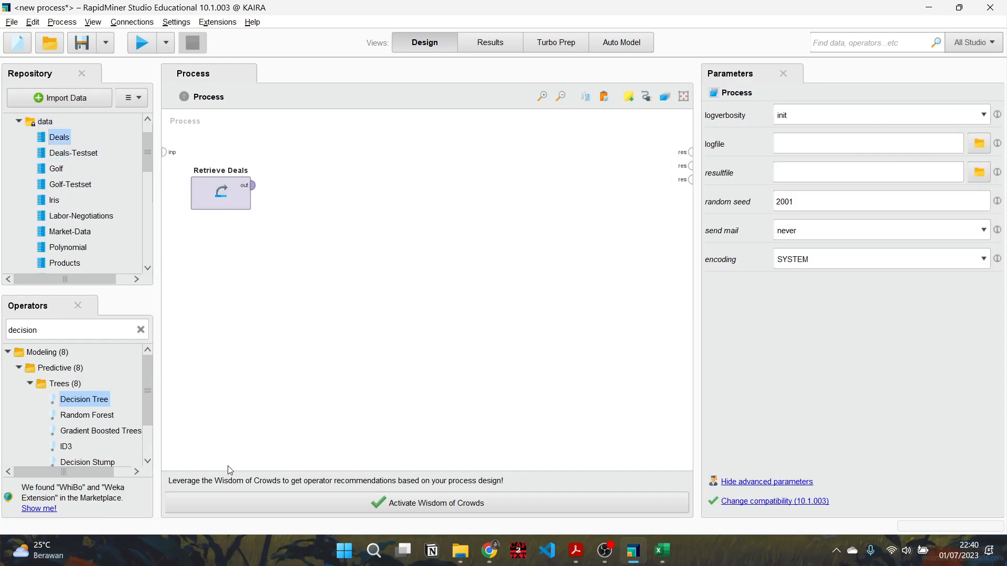
- Search the operators for neural, add Neural Net beside Retrieve Deals, and connect the Deals output to its training input
double_click(8, 339)
left_click(50, 331)
key("BackSpace")
key("BackSpace")
key("BackSpace")
key("BackSpace")
type("neura")
left_click_drag(78, 414, 277, 185)
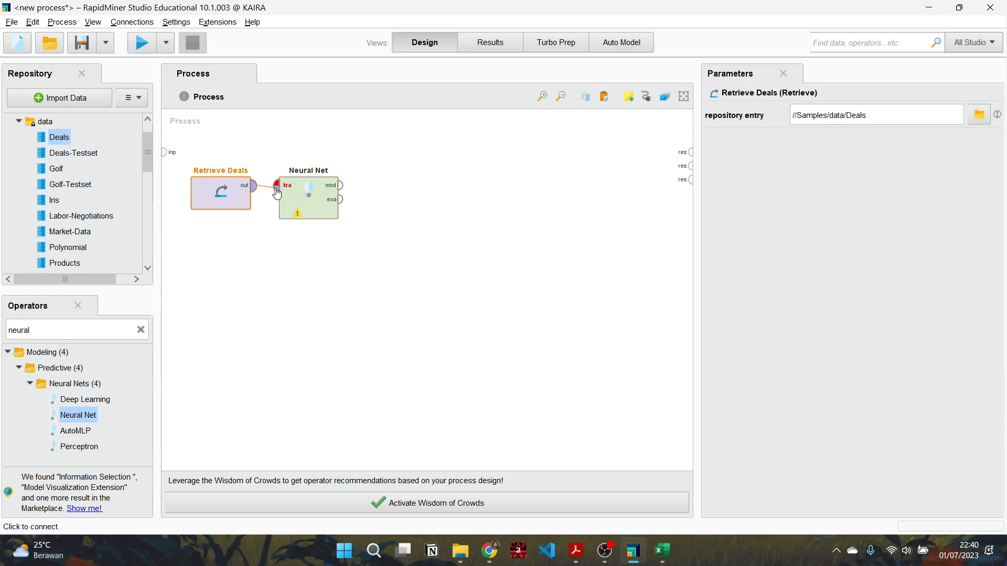
left_click(399, 251)
- Connect the Neural Net's model output to the first process result and its example set output to the second
left_click(341, 186)
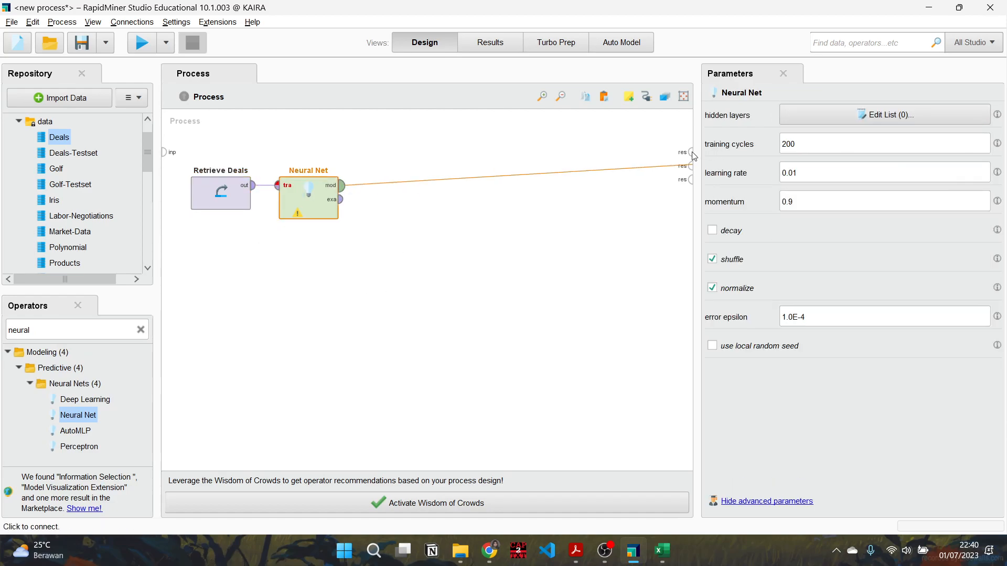
left_click(690, 153)
left_click(342, 200)
left_click(691, 165)
left_click(451, 269)
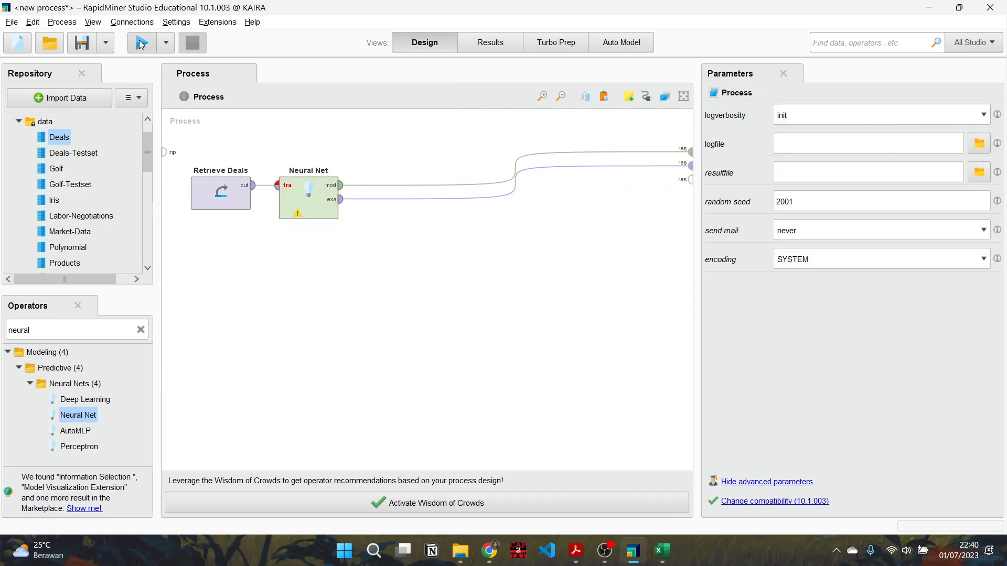
- Resolve the Neural Net's binominal attribute problem by inserting the suggested Nominal to Numerical operator, and run the process
left_click(297, 213)
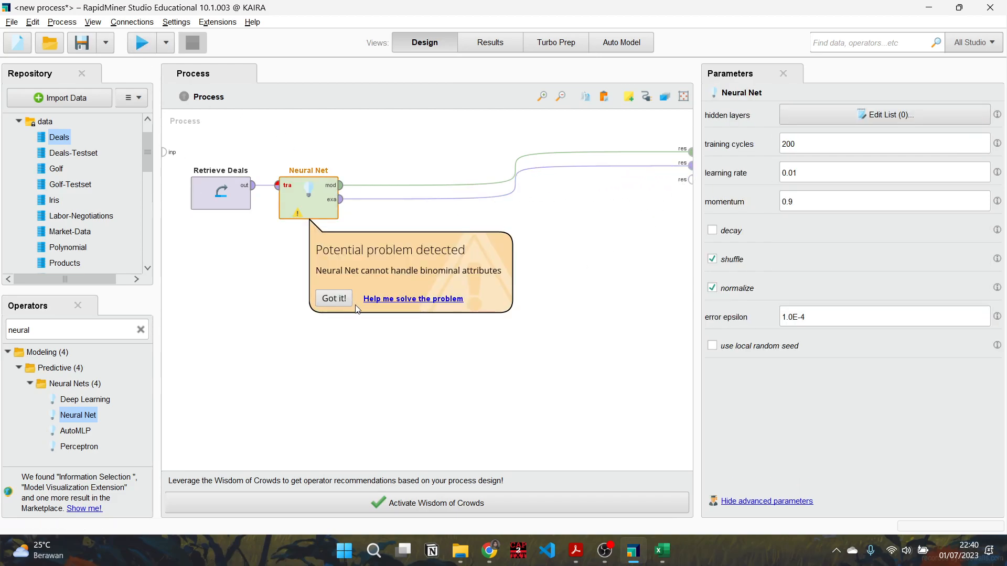
left_click(401, 309)
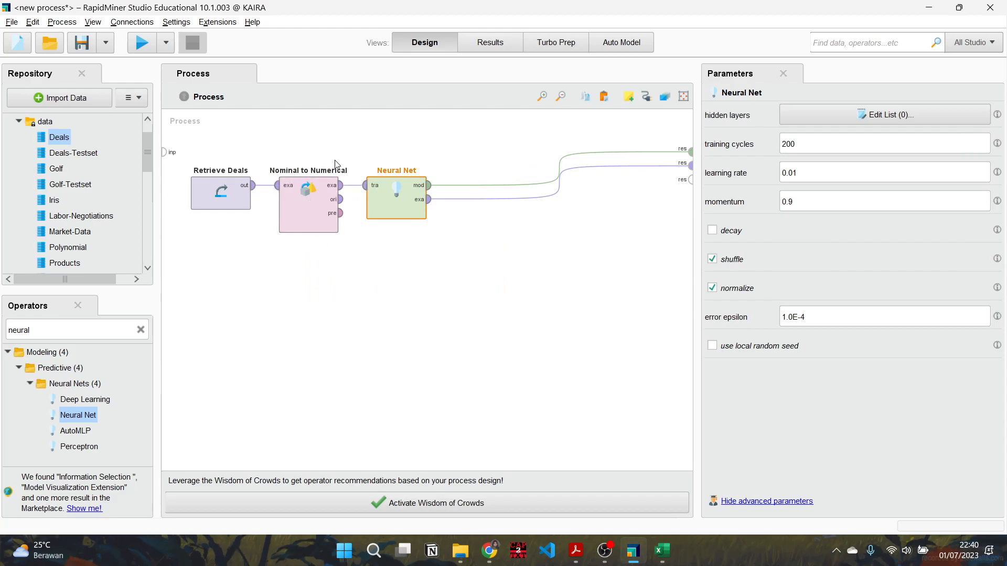
left_click(135, 47)
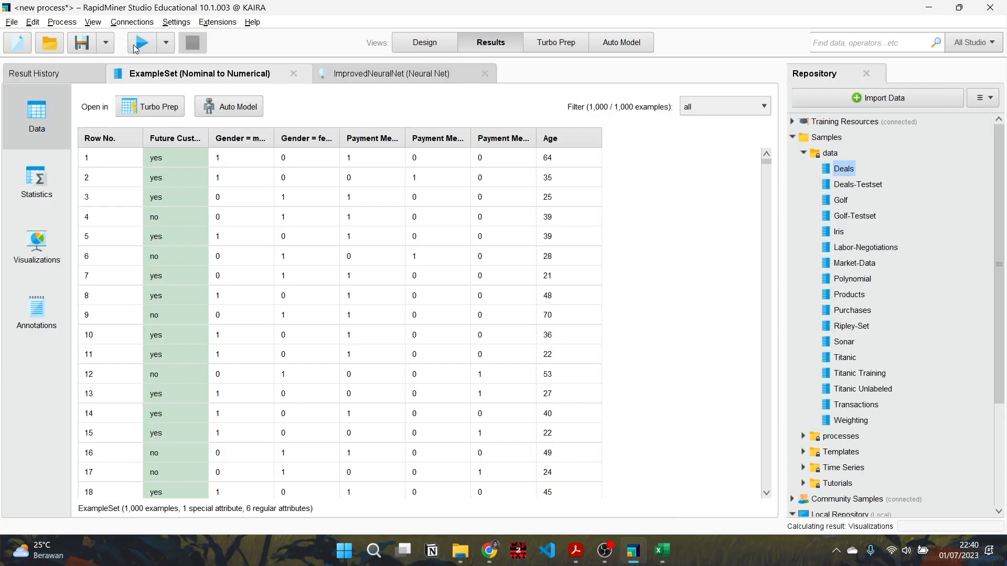
- Examine the converted example set, the neural network graph, and the node weights in its description
scroll(350, 351, "up", 3)
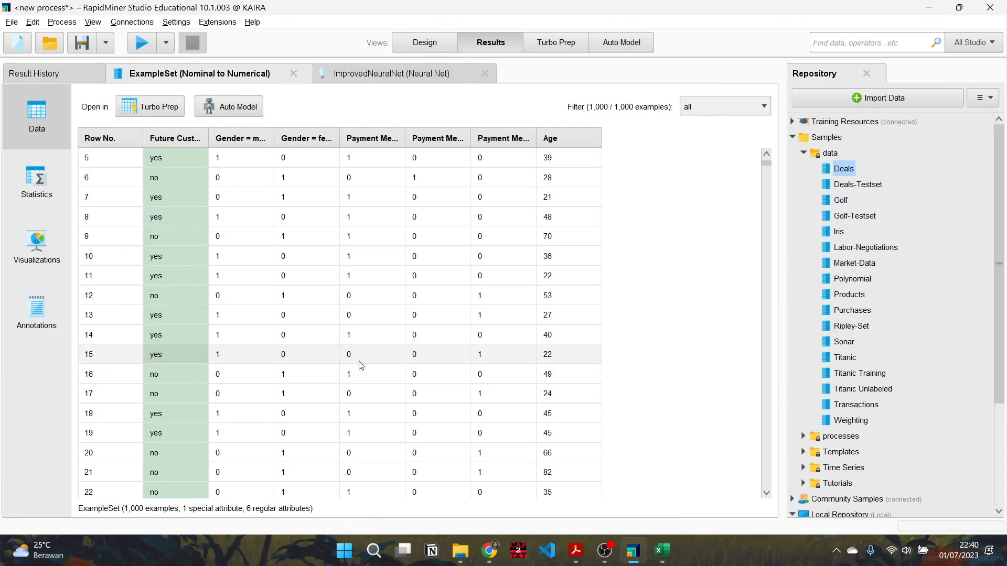
left_click(379, 76)
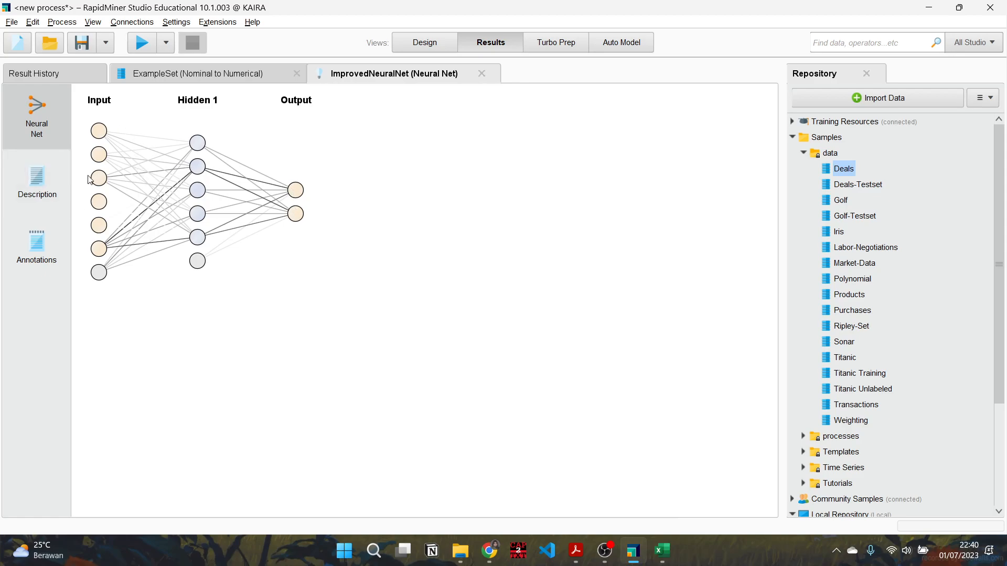
left_click(37, 181)
scroll(233, 246, "down", 2)
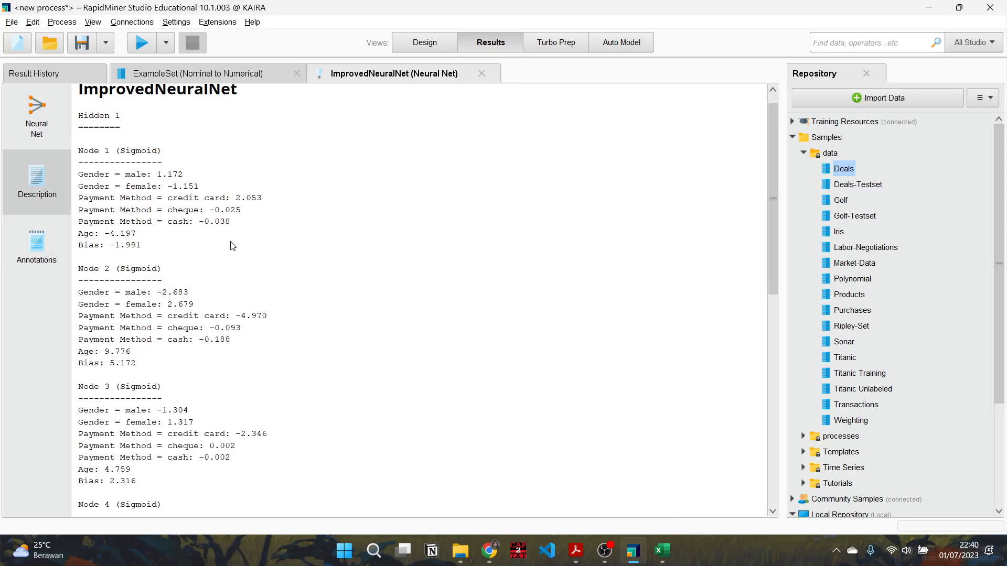
scroll(97, 154, "up", 1)
left_click(38, 118)
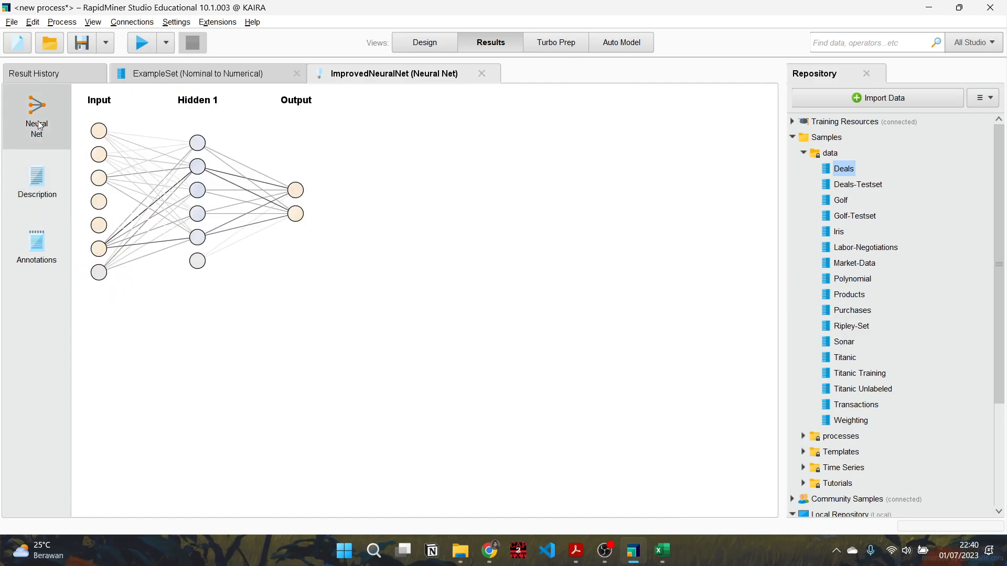
- Review the example set again along with the neural net model's annotations and its description of the hidden nodes
left_click(199, 73)
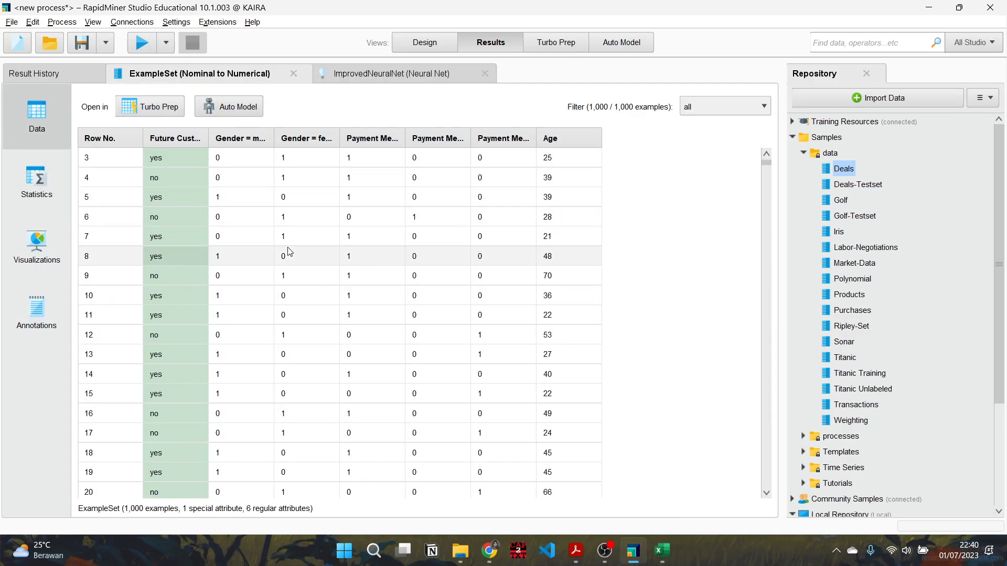
left_click(388, 73)
left_click(44, 244)
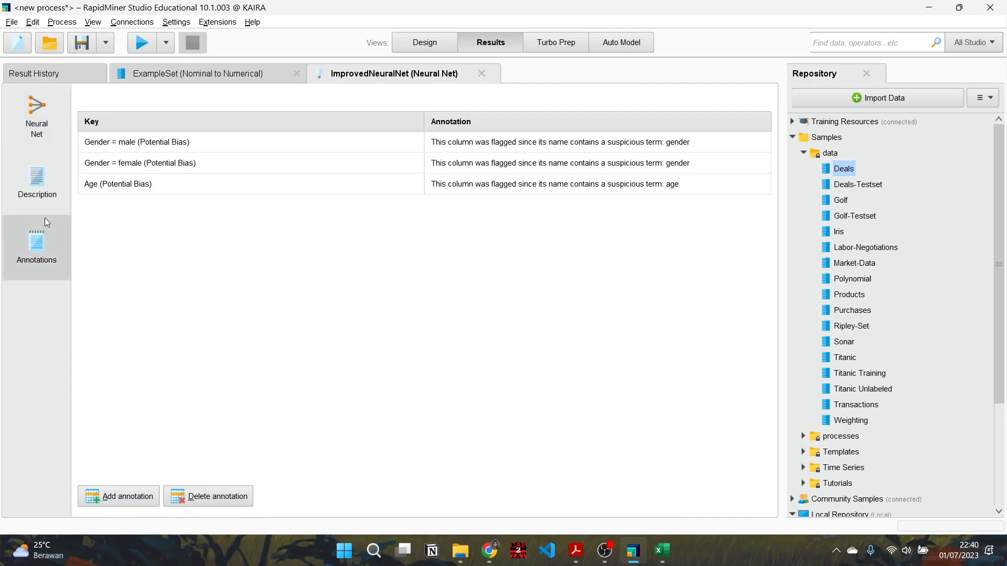
left_click(49, 181)
scroll(194, 181, "up", 1)
scroll(210, 210, "down", 5)
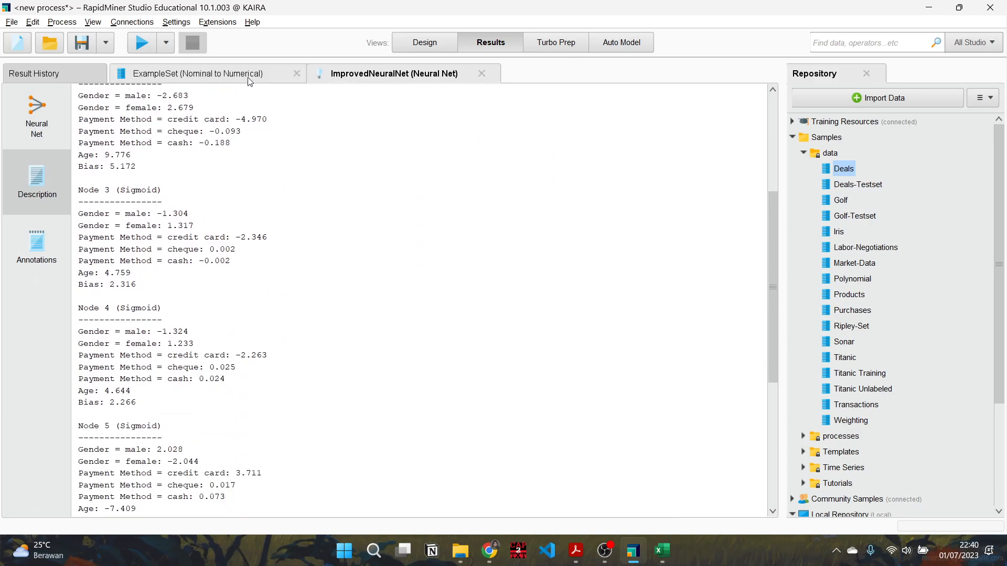
scroll(234, 134, "up", 4)
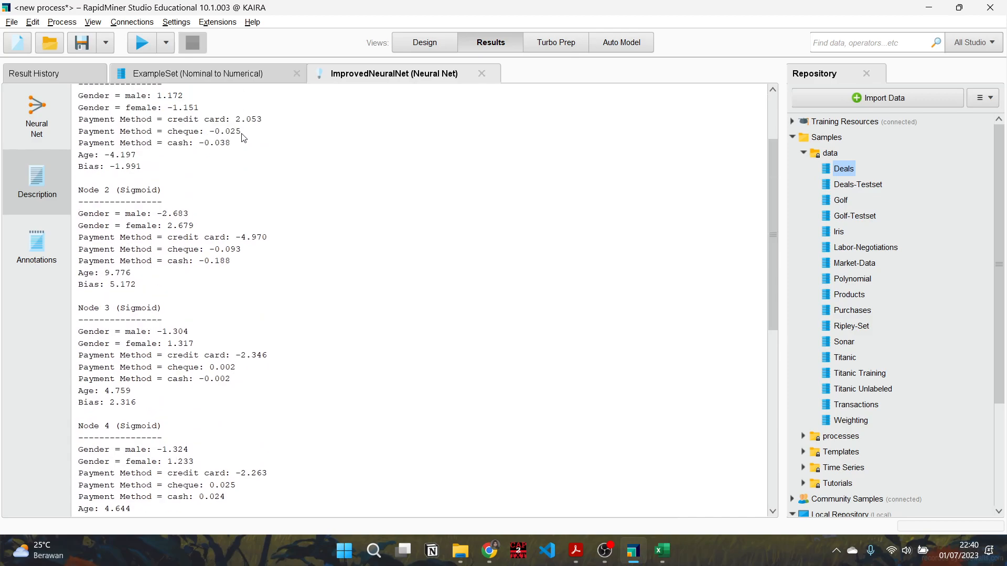
left_click(154, 77)
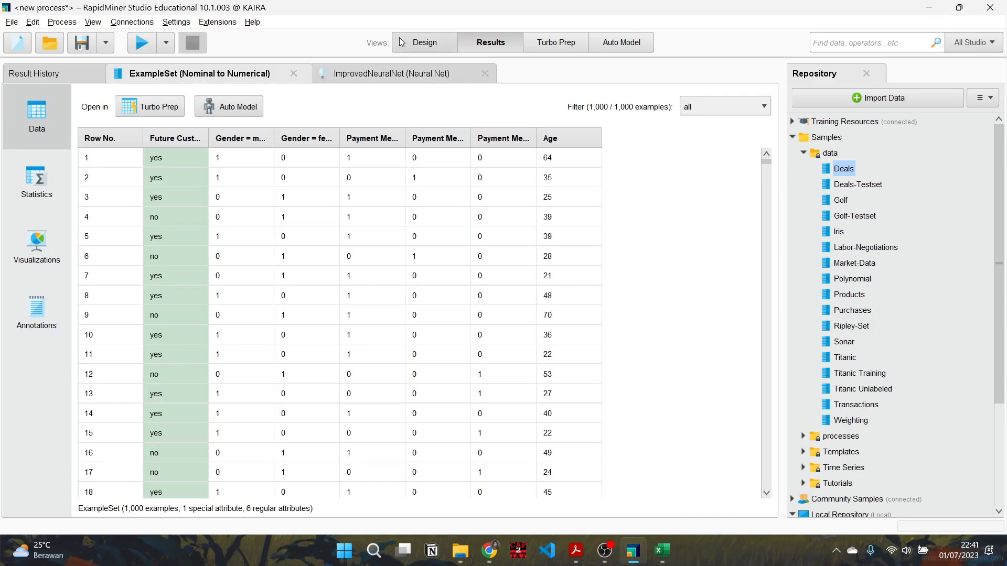
- Return to the process design and delete all operators of the neural net process
left_click(420, 42)
left_click(407, 277)
key("ctrl+a")
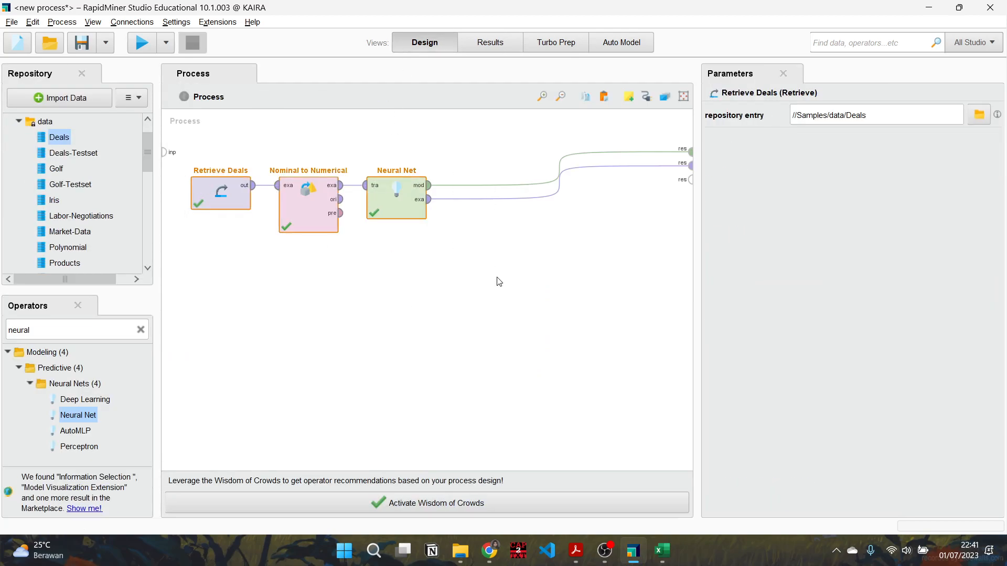
key("Delete")
- Switch to the PDF and read the Market Basket Analysis chapters up to the sales table in Gambar 6.3
key("alt+Tab")
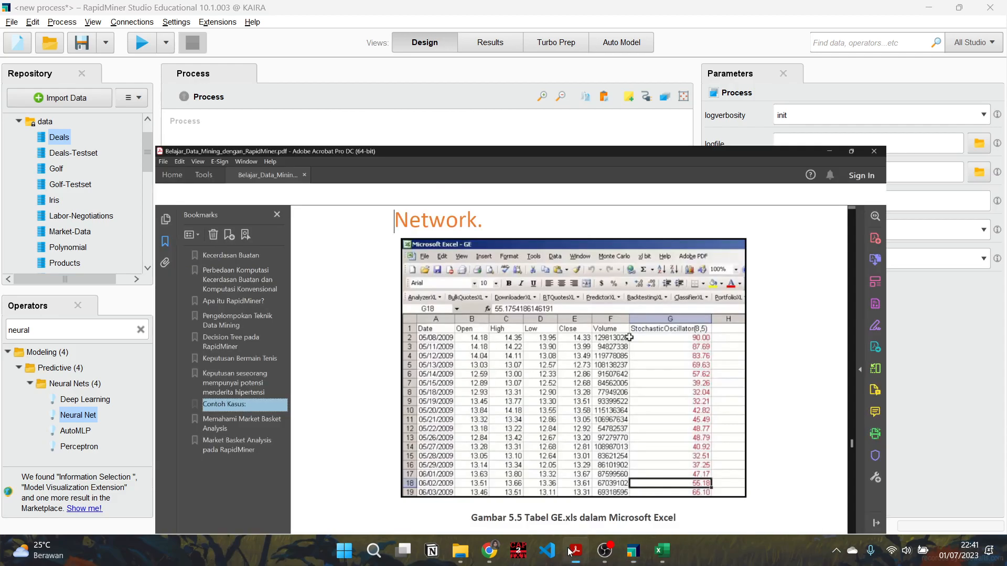
left_click(119, 389)
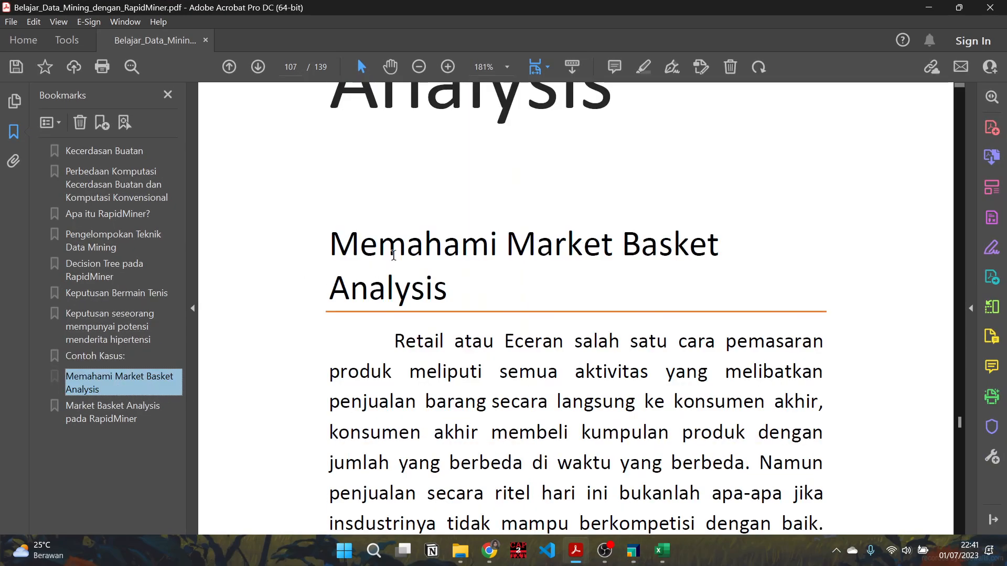
scroll(481, 338, "up", 8)
scroll(487, 349, "down", 8)
scroll(486, 357, "down", 4)
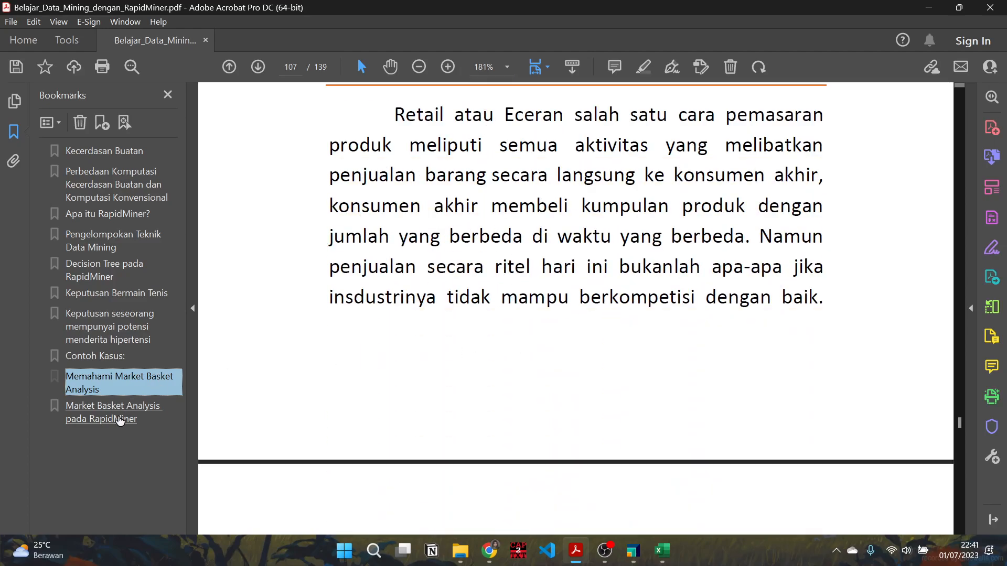
left_click(120, 420)
scroll(451, 302, "down", 2)
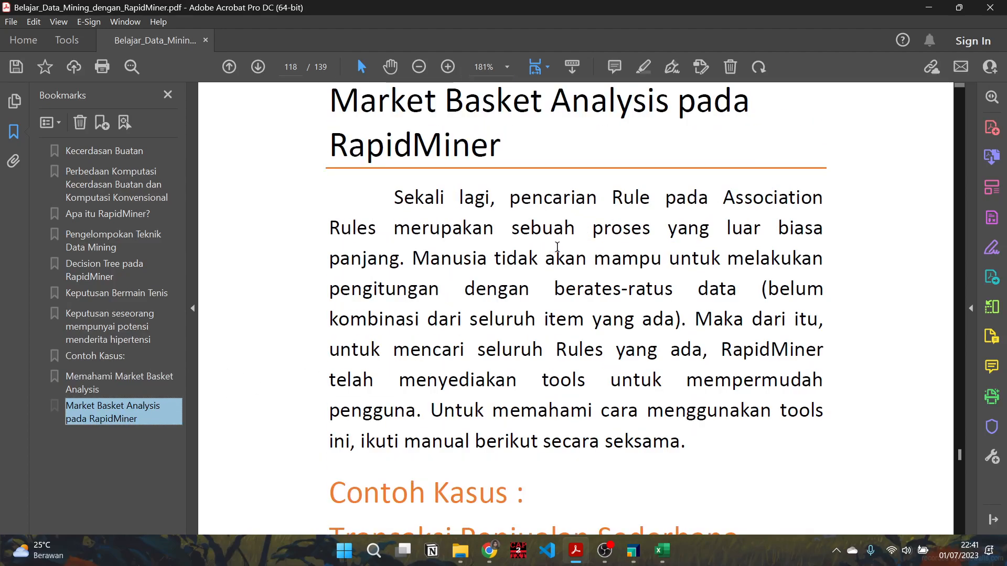
scroll(542, 250, "down", 6)
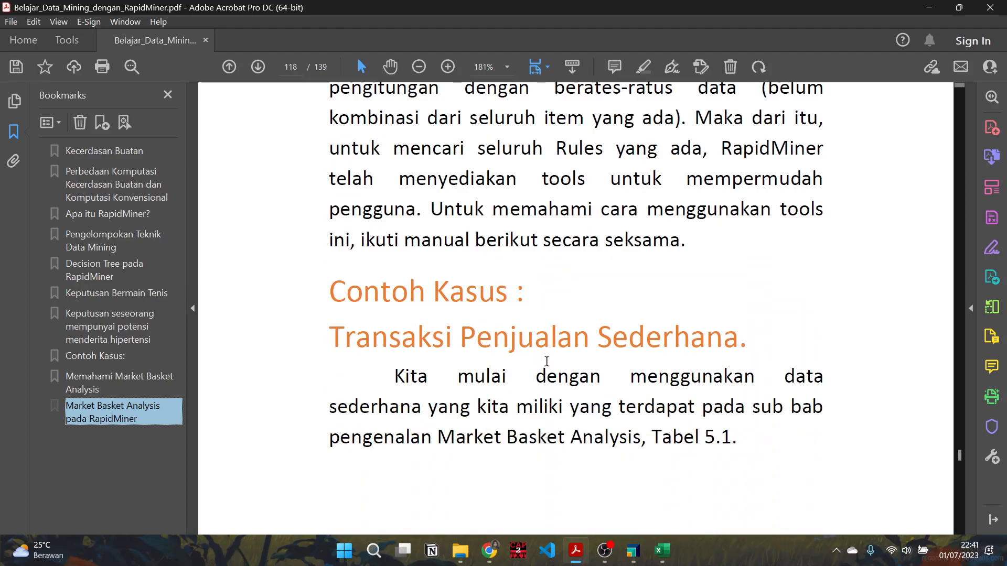
scroll(533, 360, "down", 3)
scroll(572, 370, "down", 9)
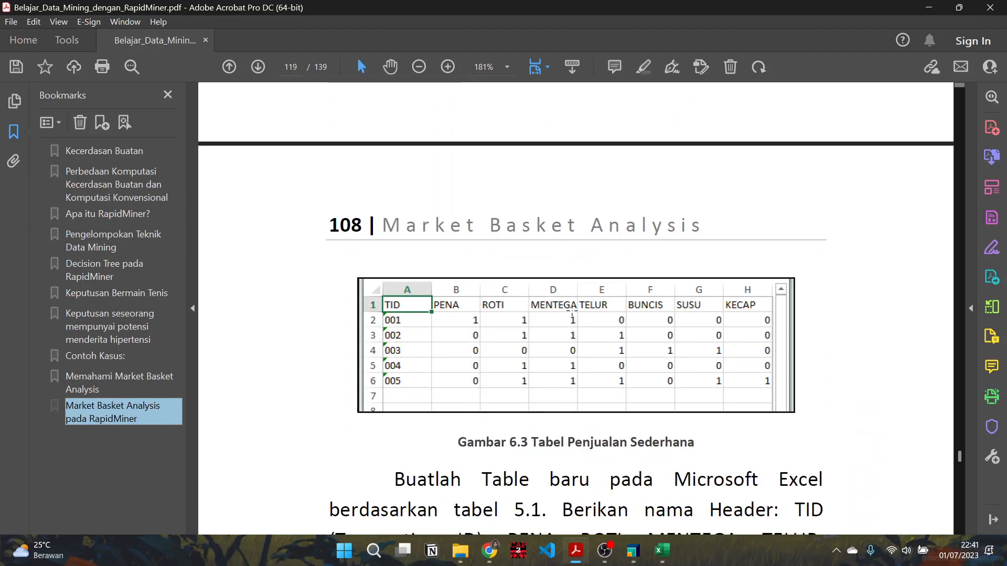
- Open Market.xlsx from the TESIS folder, inspect its item table, close the Tennis.xlsx workbook, and minimize Excel
left_click(460, 551)
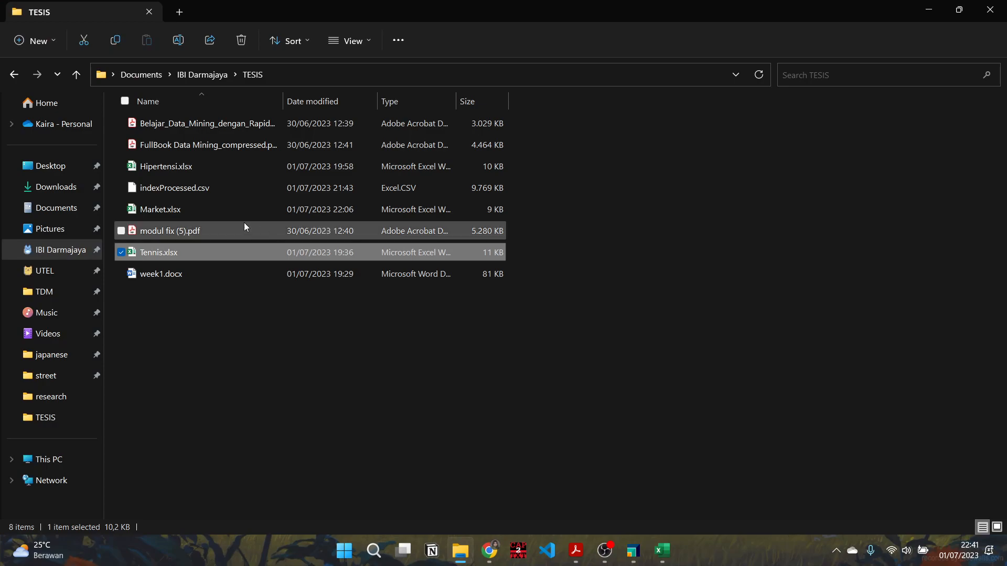
double_click(187, 212)
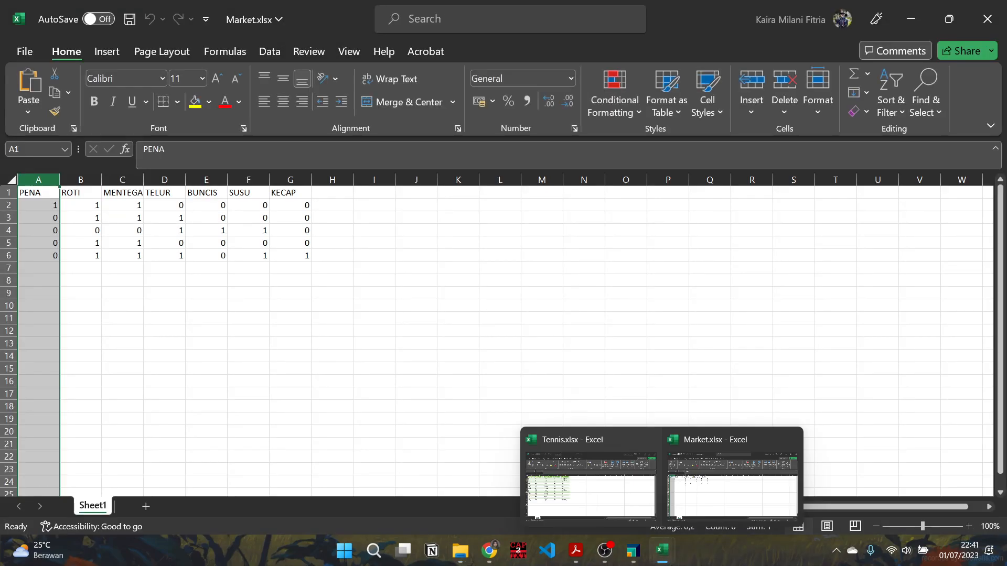
left_click(382, 313)
left_click(152, 218)
left_click(41, 188)
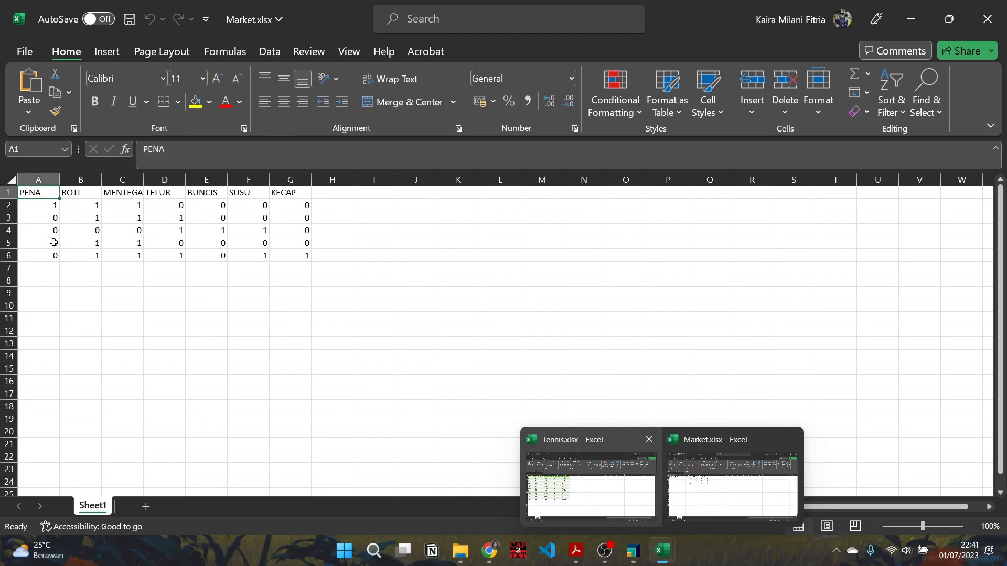
left_click(655, 369)
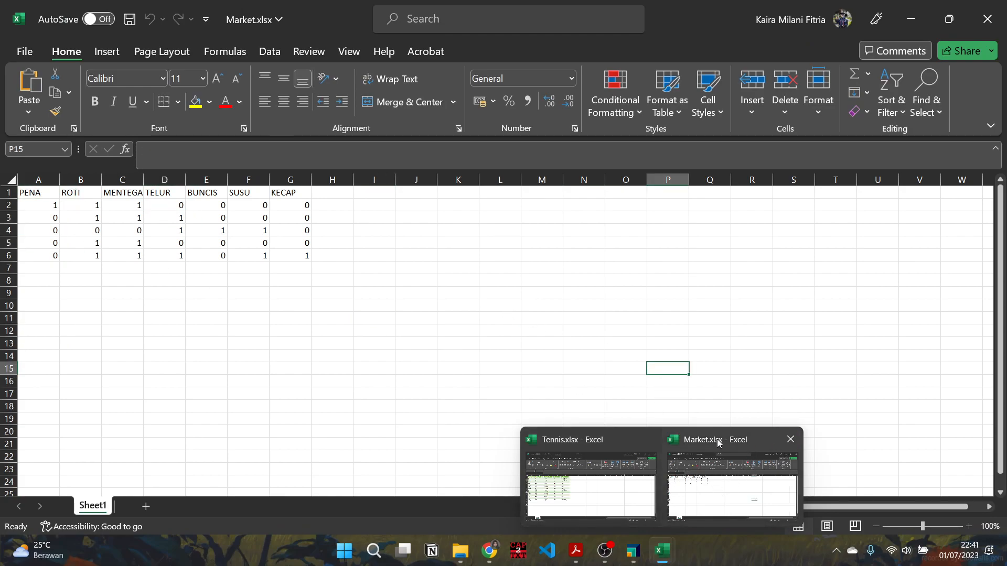
left_click(648, 439)
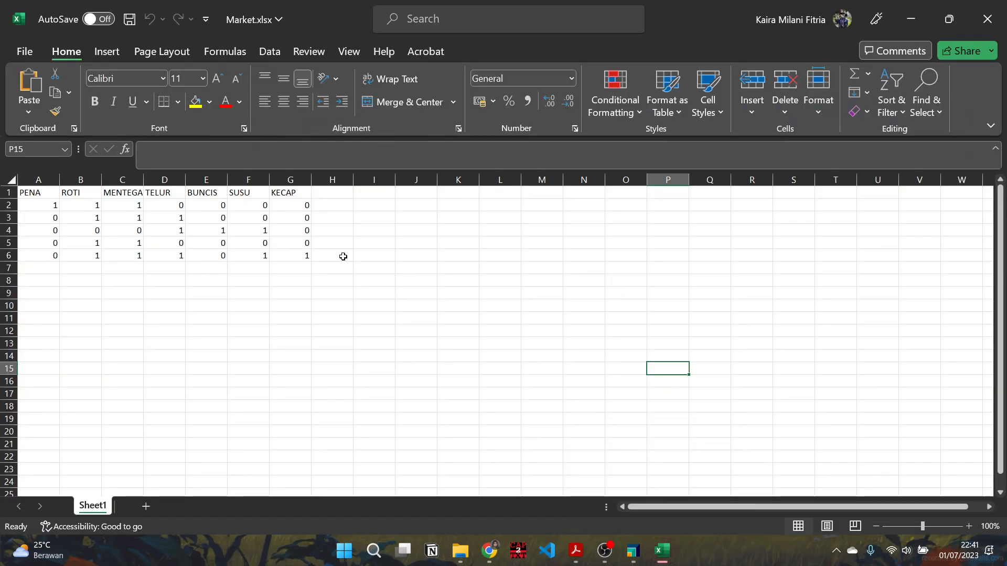
left_click(207, 230)
left_click(911, 19)
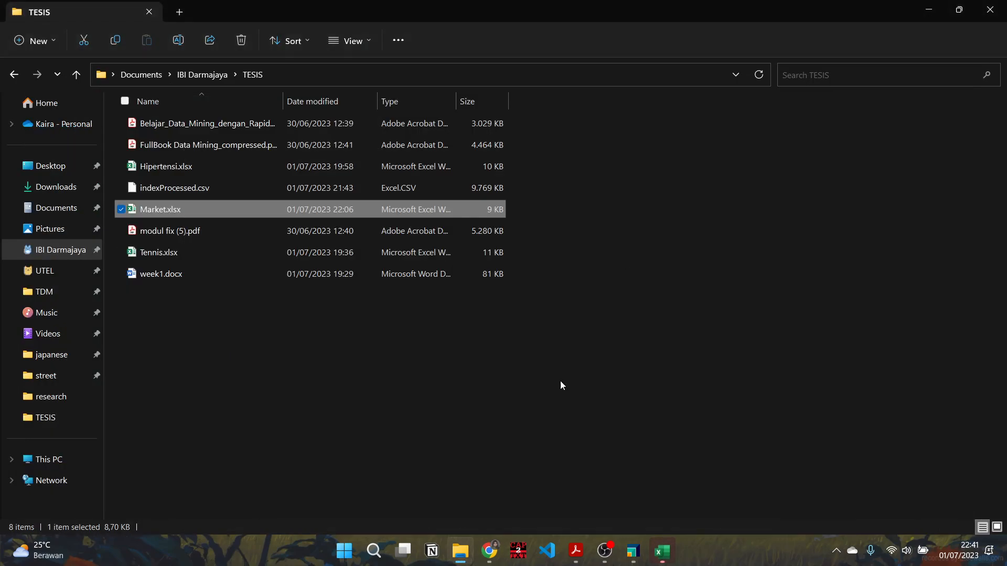
- Switch to RapidMiner and place the Market dataset from the Local Repository's data folder in the process
left_click(635, 552)
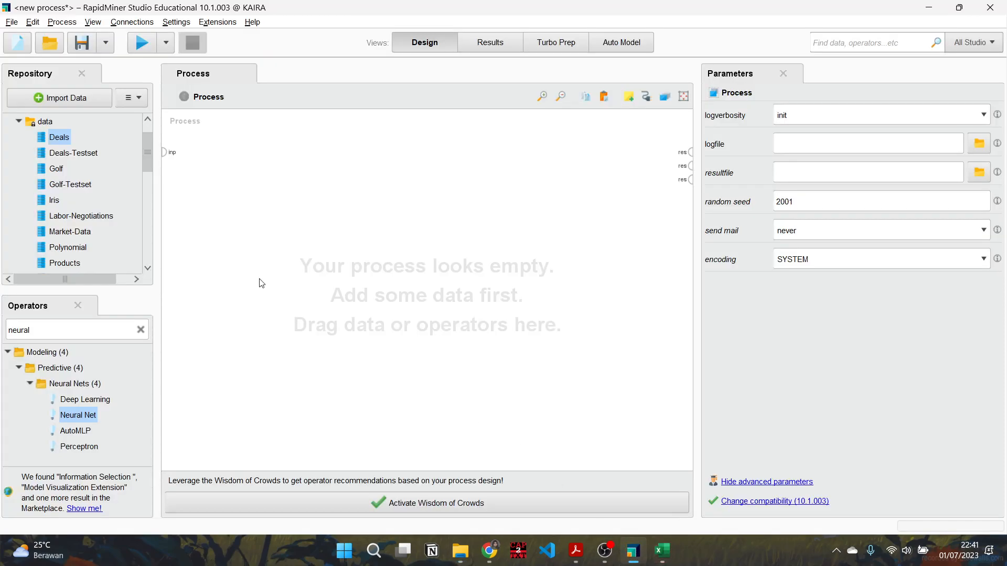
left_click(19, 122)
scroll(54, 221, "down", 3)
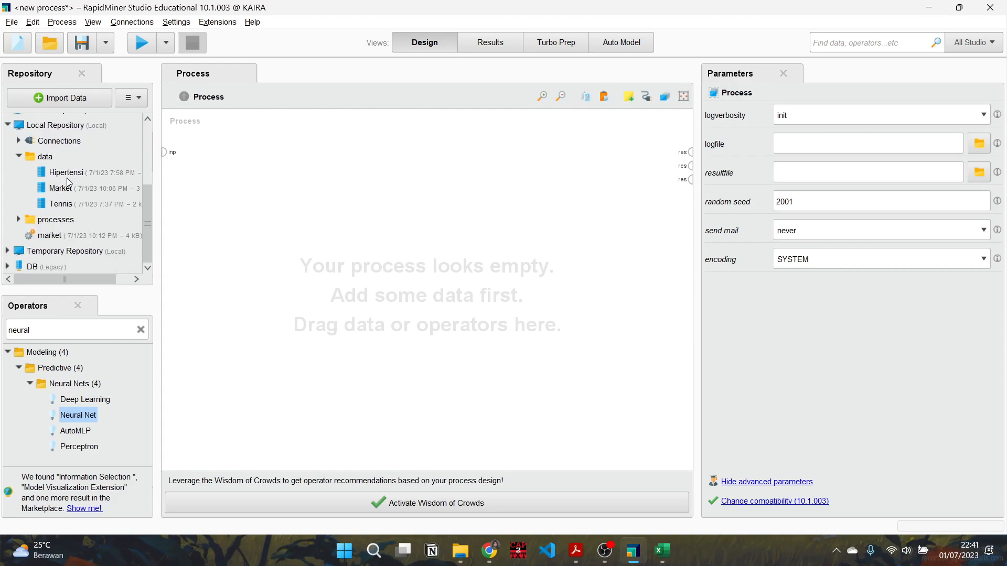
left_click(58, 189)
left_click_drag(58, 190, 264, 219)
left_click(410, 361)
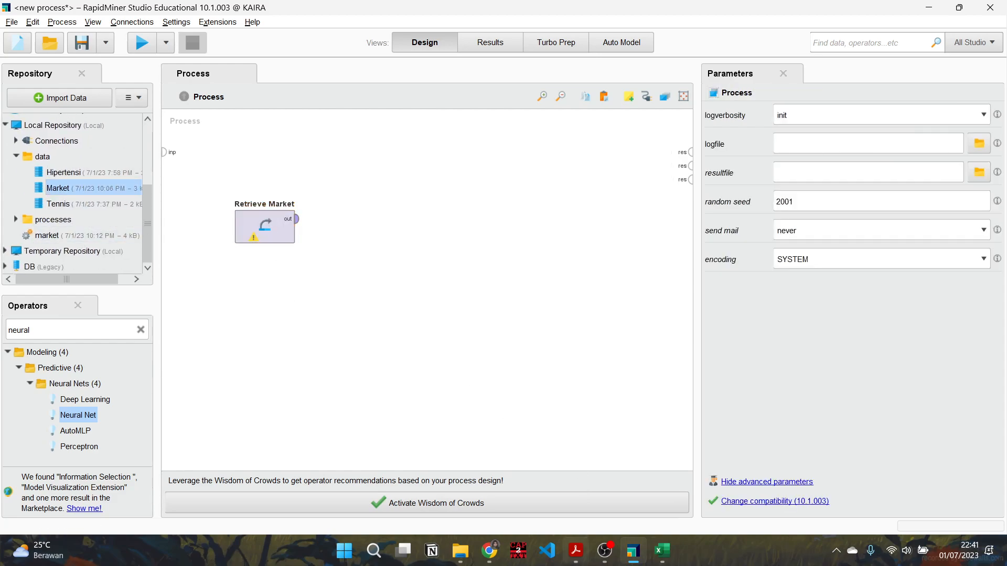
- Switch to the PDF and skim the rest of the Market Basket Analysis chapter up to the rule graph in Gambar 6.24
left_click(576, 550)
scroll(937, 186, "down", 3)
scroll(961, 495, "down", 15)
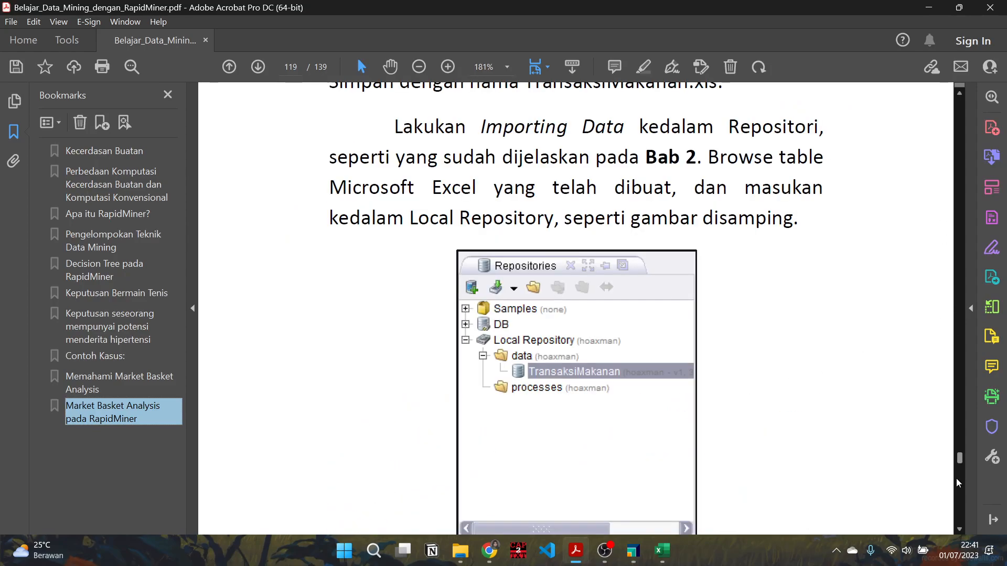
scroll(961, 496, "down", 20)
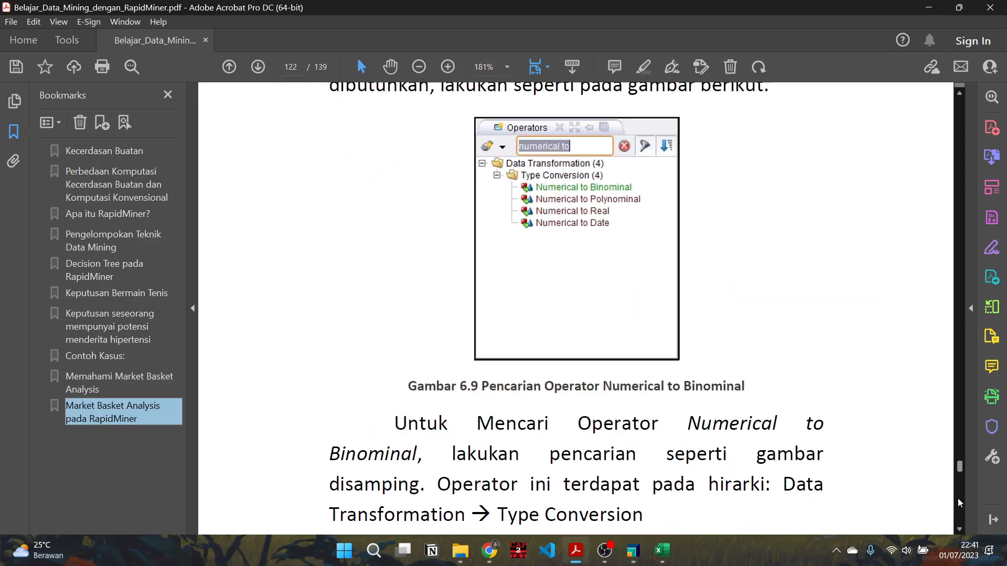
scroll(960, 502, "down", 20)
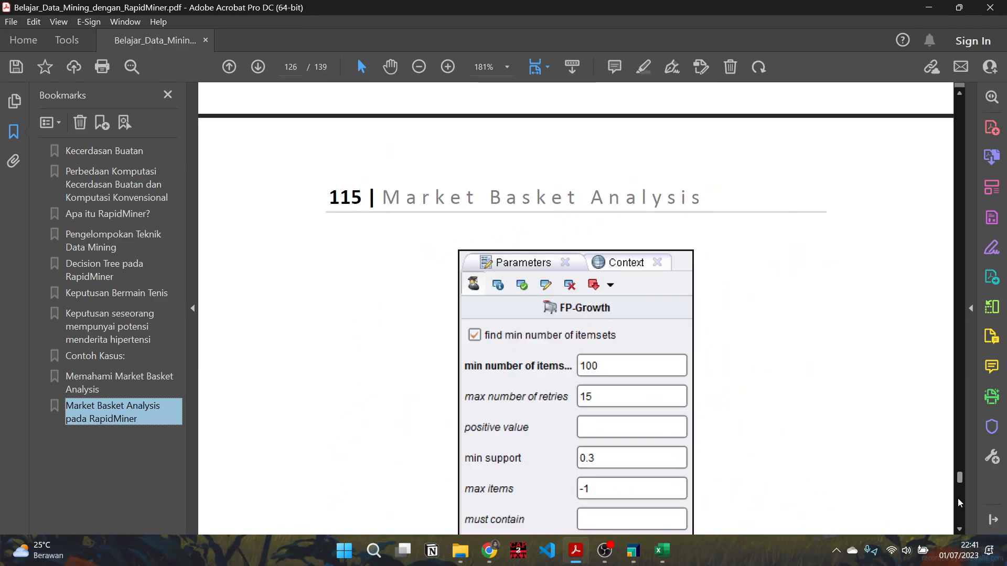
scroll(960, 505, "down", 12)
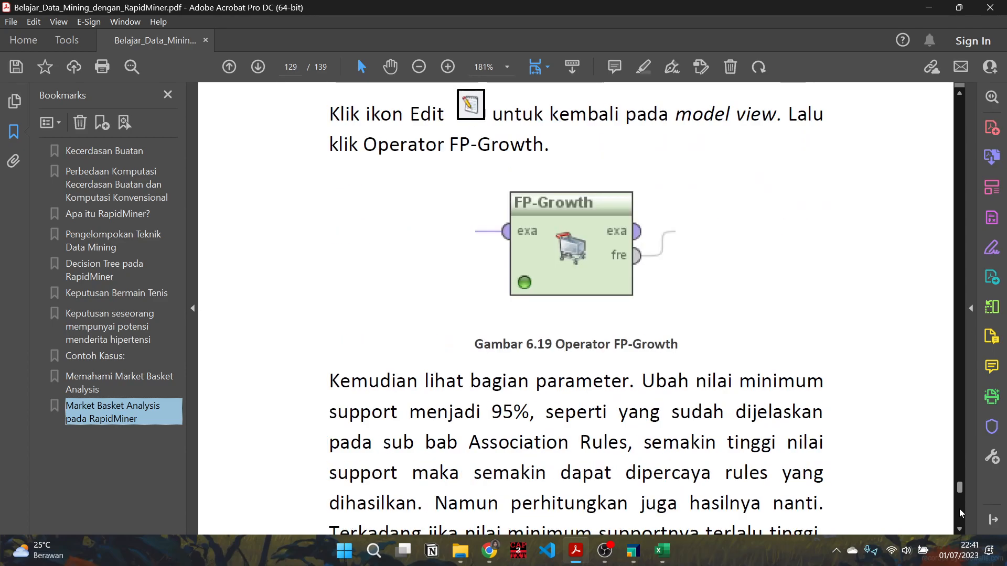
scroll(962, 512, "down", 18)
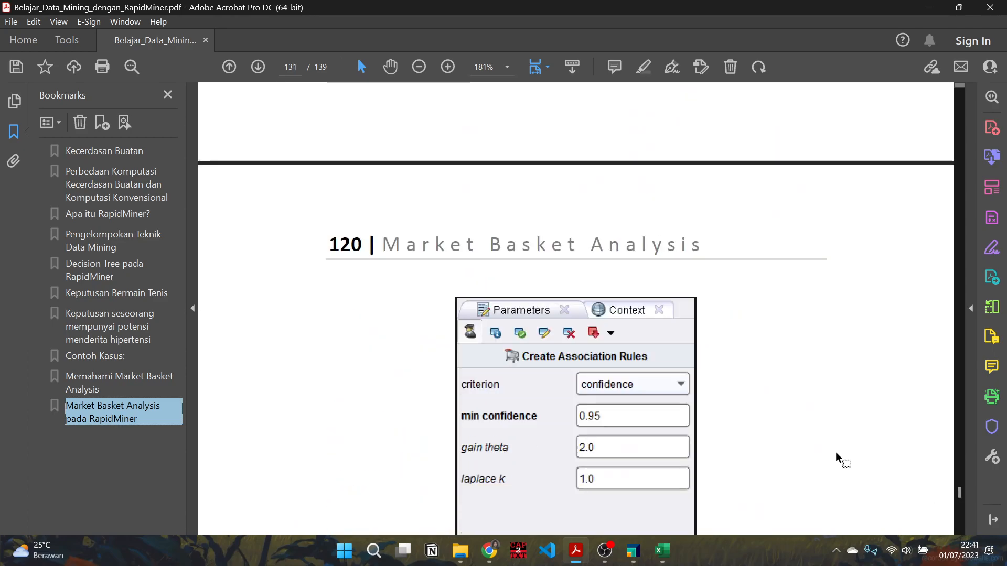
scroll(758, 376, "up", 8)
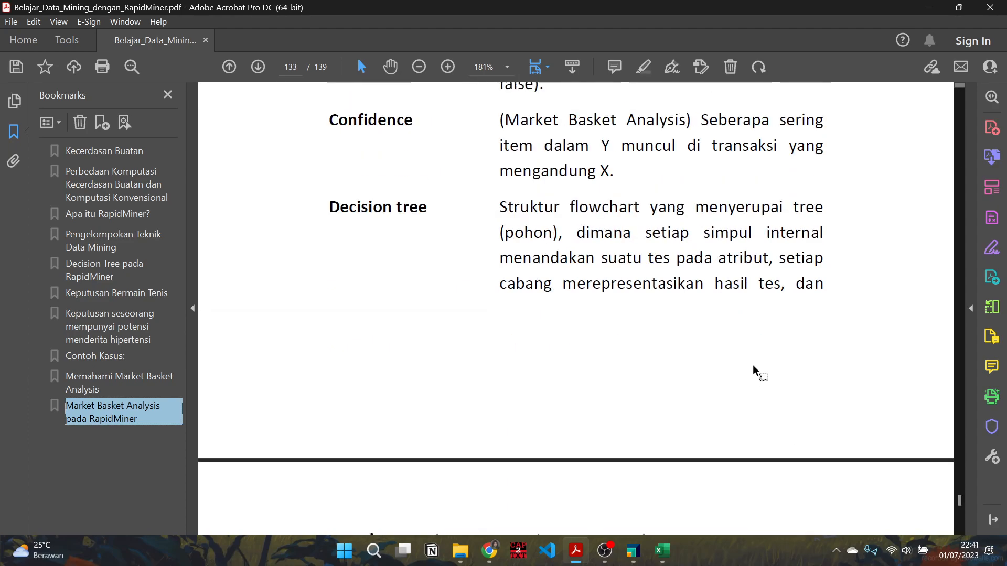
scroll(963, 263, "up", 10)
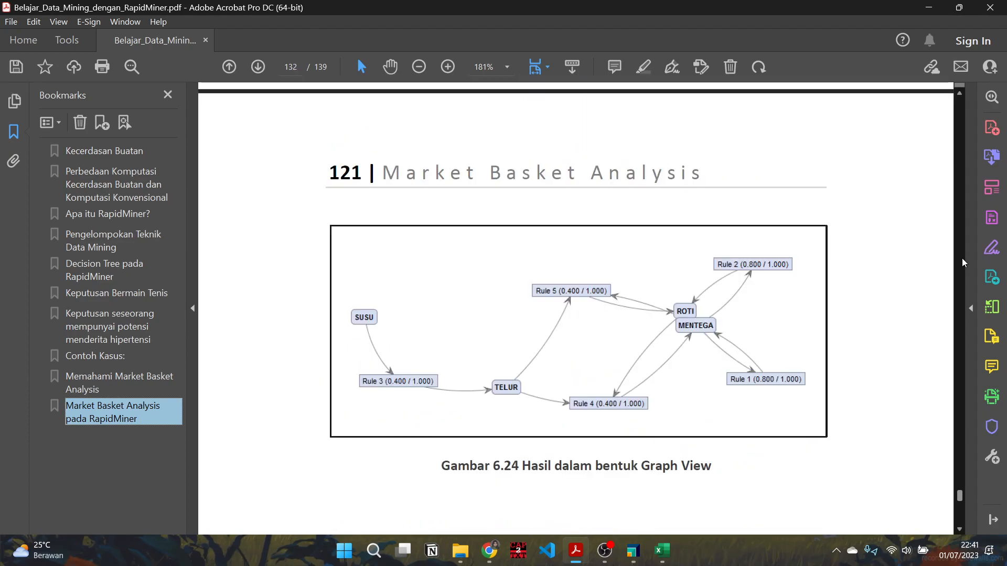
- Review the minimum confidence instructions, the second association rules result in Gambar 6.23, and the operator arrangement in Gambar 6.17
scroll(688, 360, "up", 8)
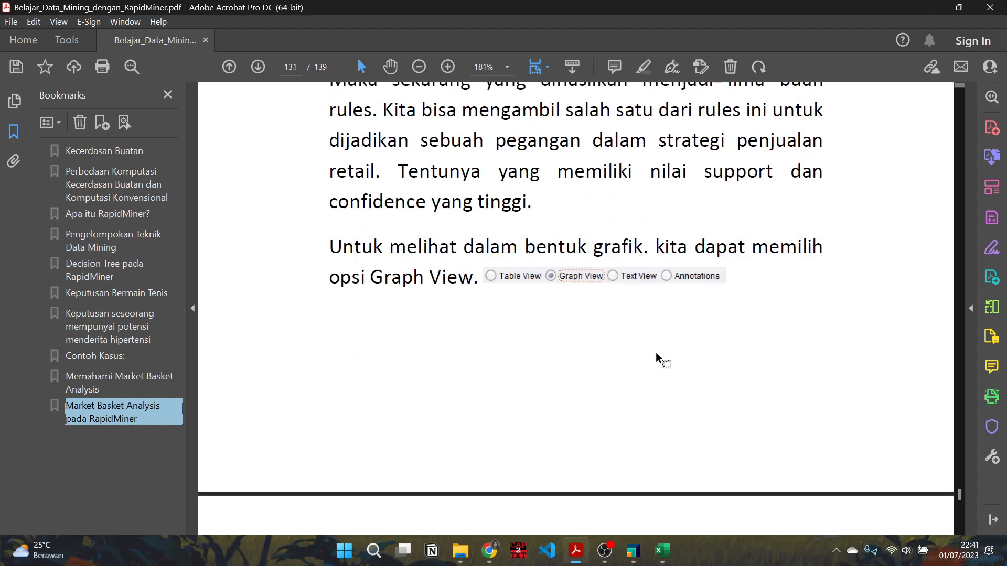
scroll(508, 270, "up", 3)
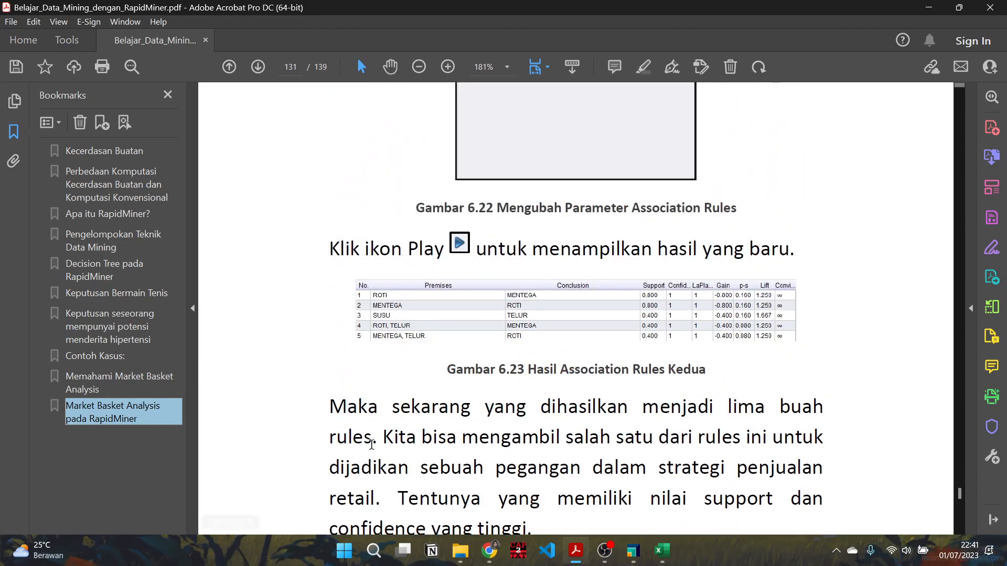
scroll(491, 308, "up", 4)
scroll(491, 308, "up", 3)
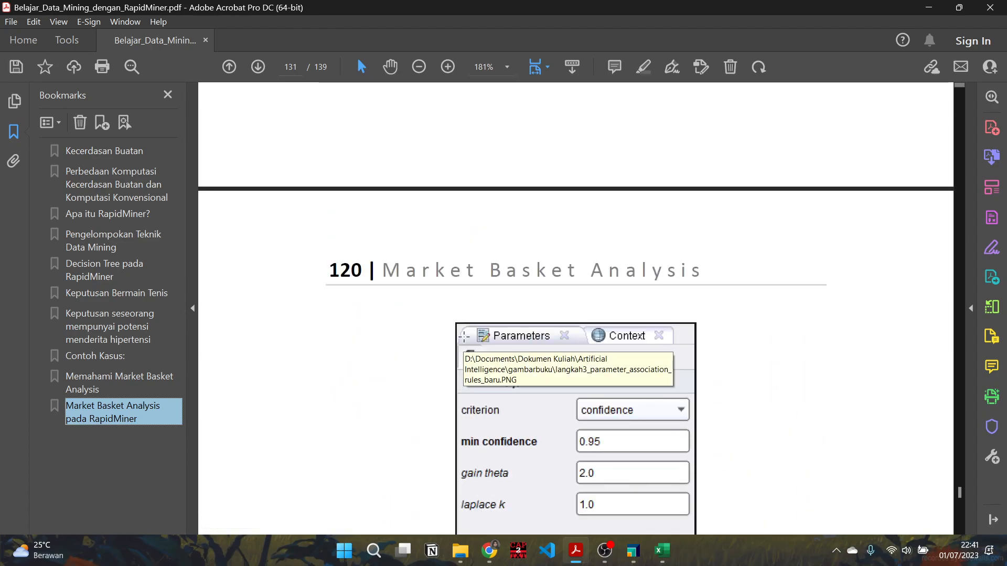
scroll(612, 309, "up", 10)
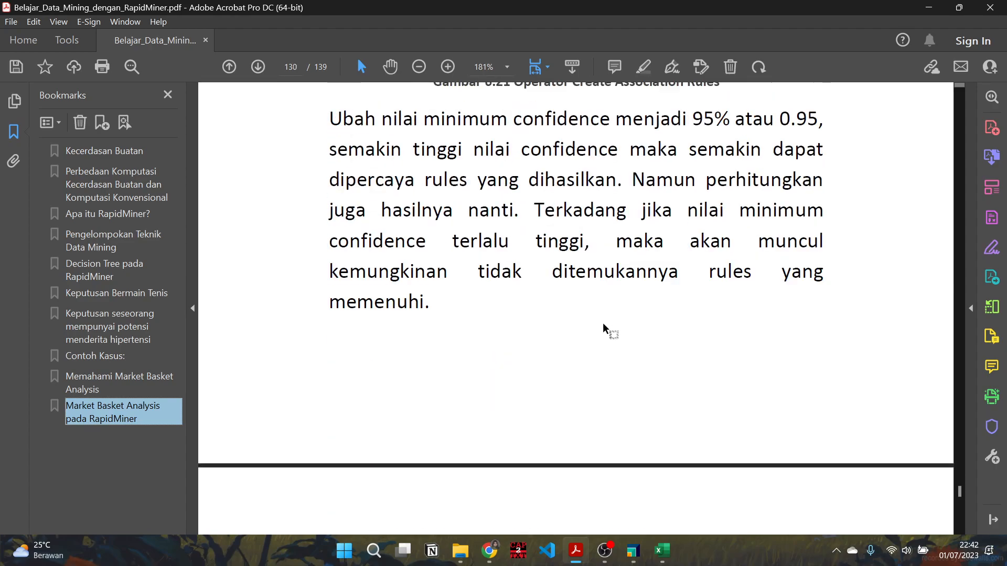
scroll(604, 323, "down", 6)
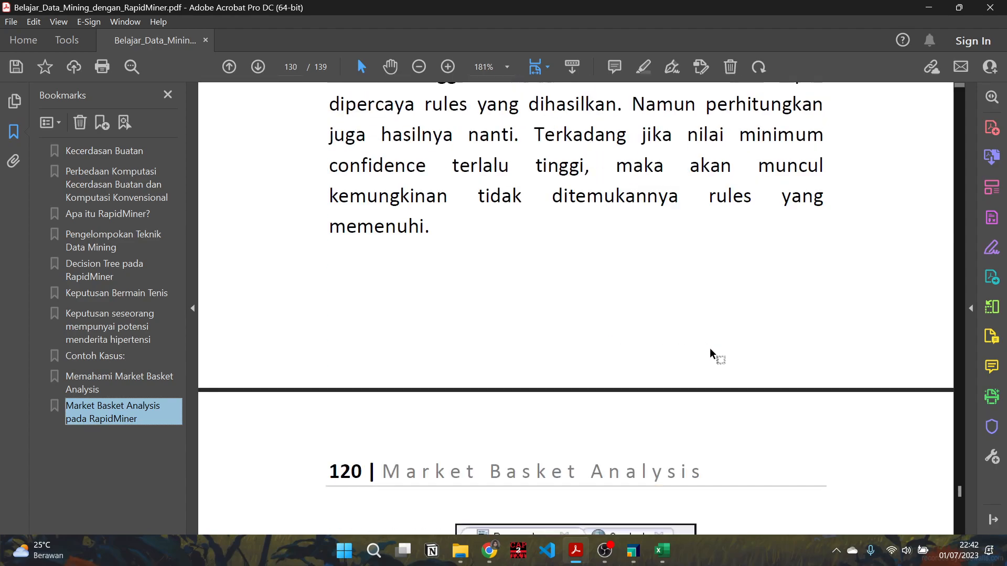
left_click(960, 530)
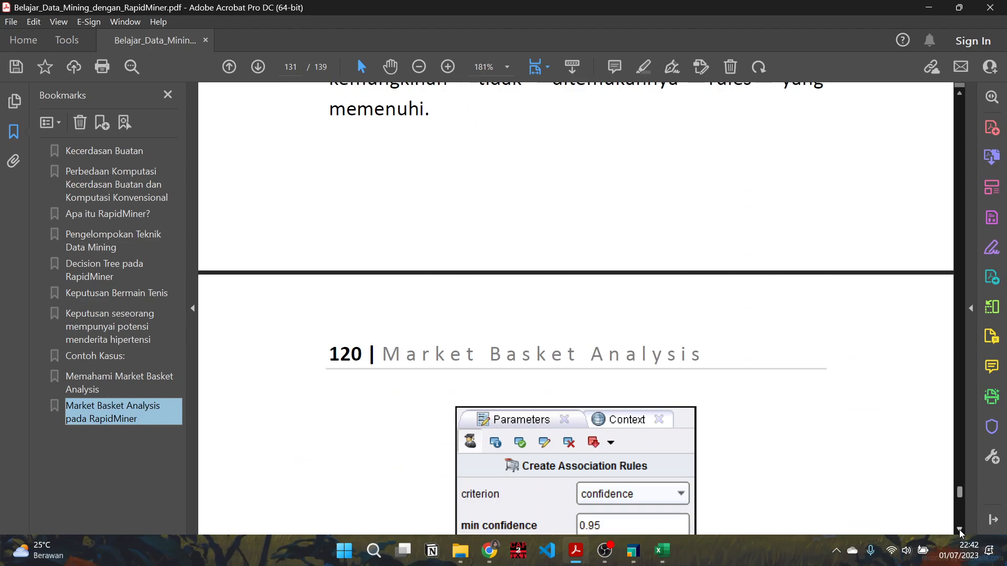
scroll(960, 531, "down", 9)
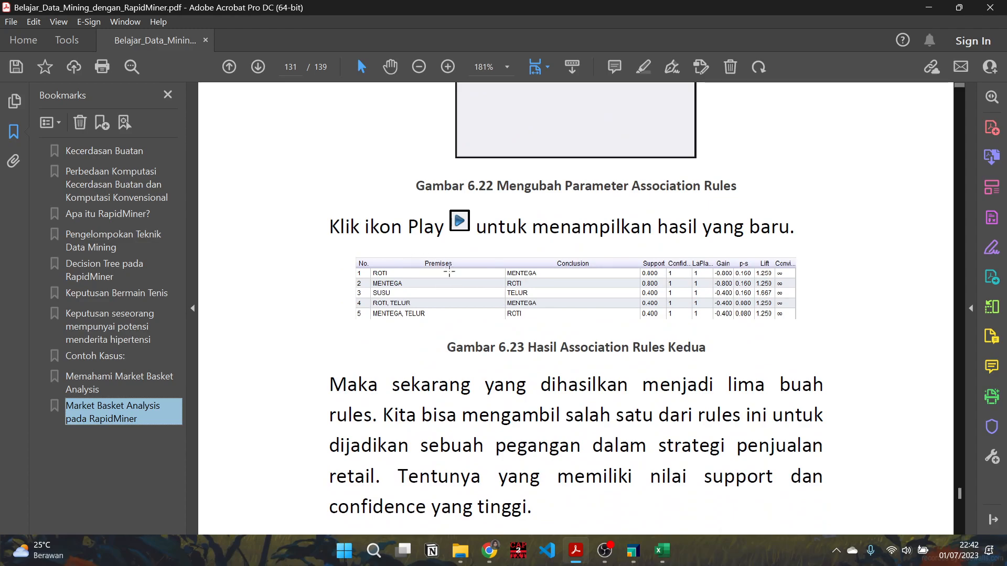
scroll(657, 360, "down", 2)
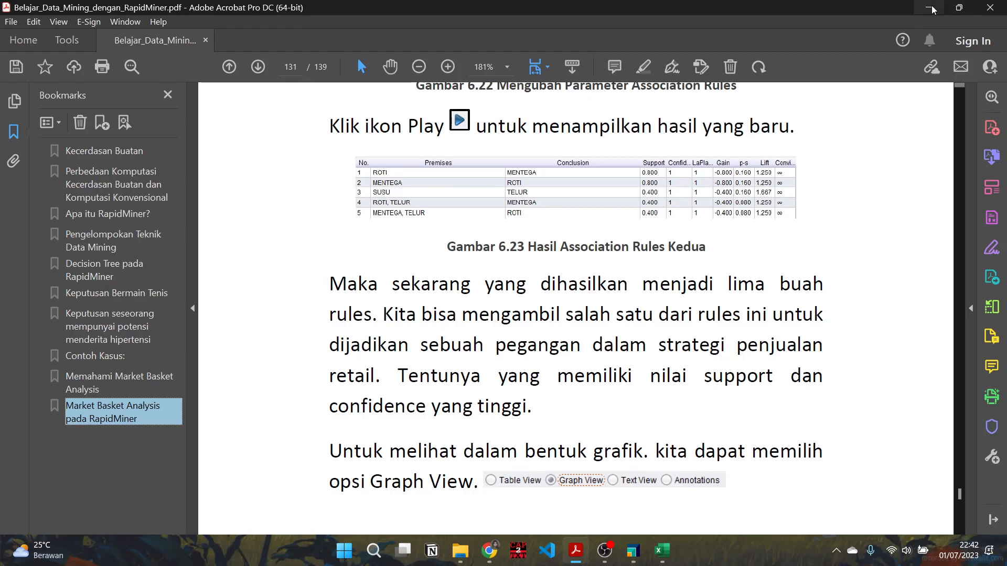
scroll(959, 229, "up", 20)
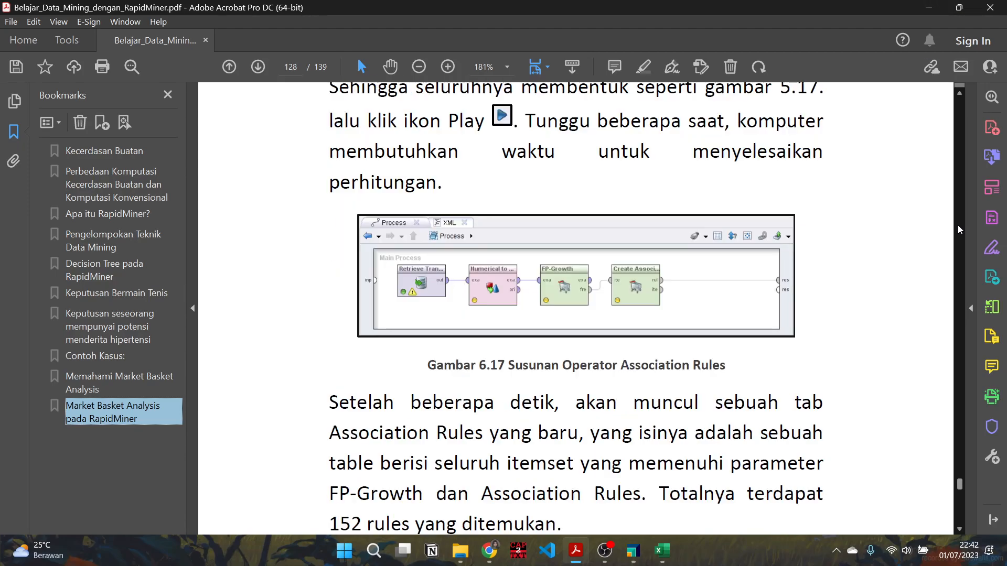
scroll(967, 513, "down", 10)
- Switch to RapidMiner, search the operators for "numerical", and place Numerical to Binominal beside Retrieve Market in the process
key("alt+Tab")
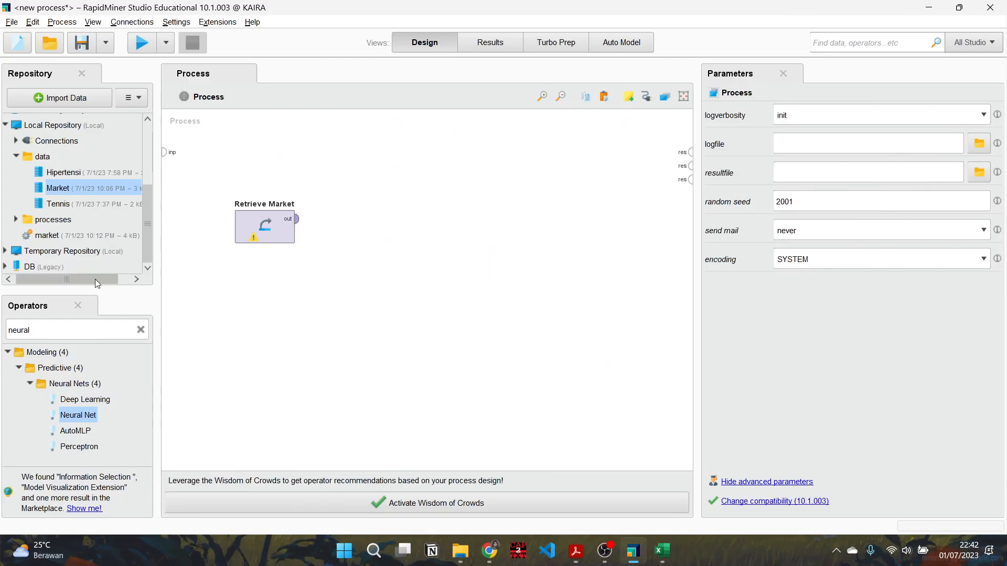
double_click(104, 332)
key("BackSpace")
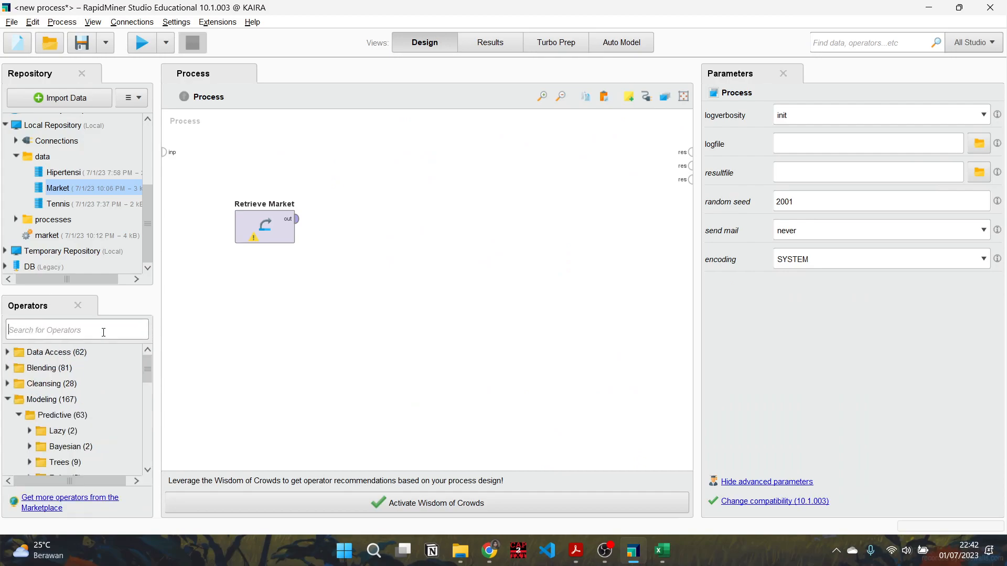
type("numerical")
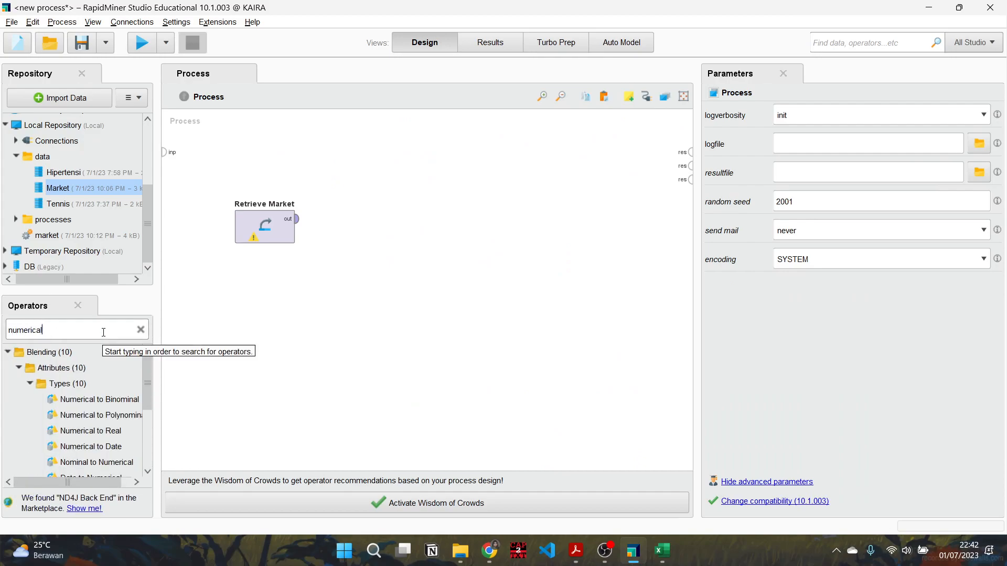
scroll(131, 414, "down", 1)
left_click(118, 383)
left_click_drag(99, 383, 335, 216)
- Check Gambar 6.17 in the PDF, then search for "fp" in RapidMiner and place FP-Growth beside Numerical to Binominal
left_click(576, 551)
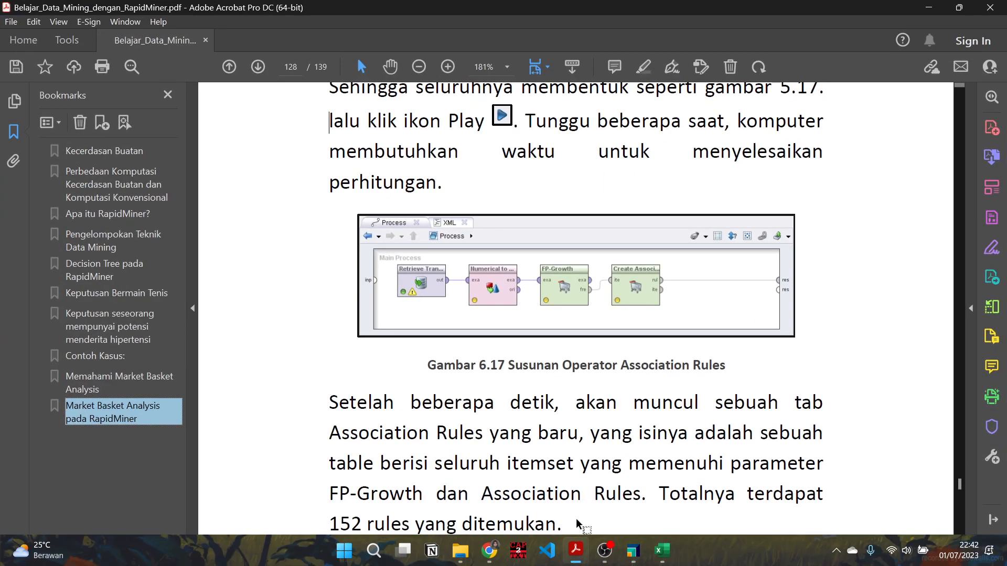
left_click(928, 8)
left_click(74, 331)
type("fp")
left_click_drag(68, 384, 263, 351)
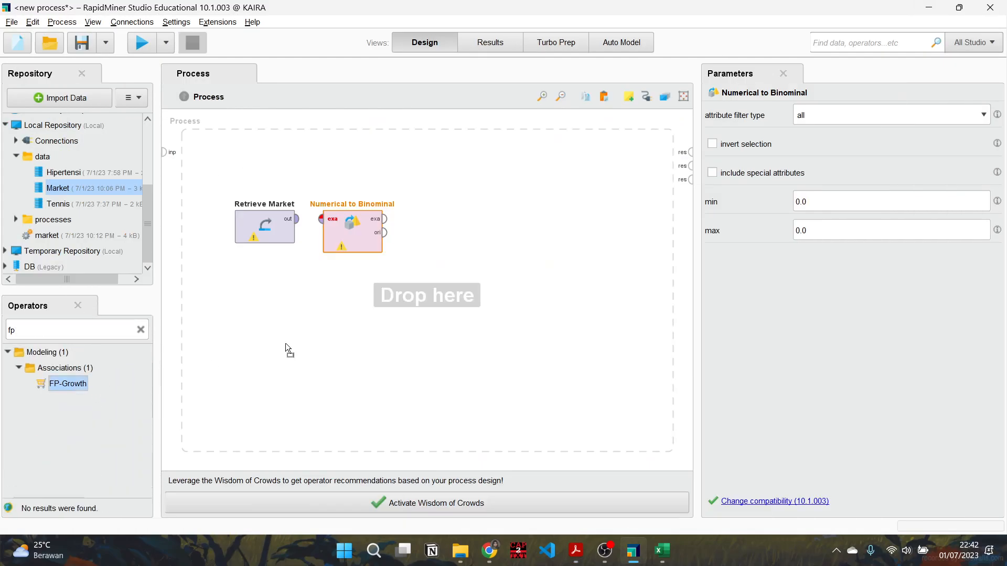
left_click_drag(442, 212, 443, 212)
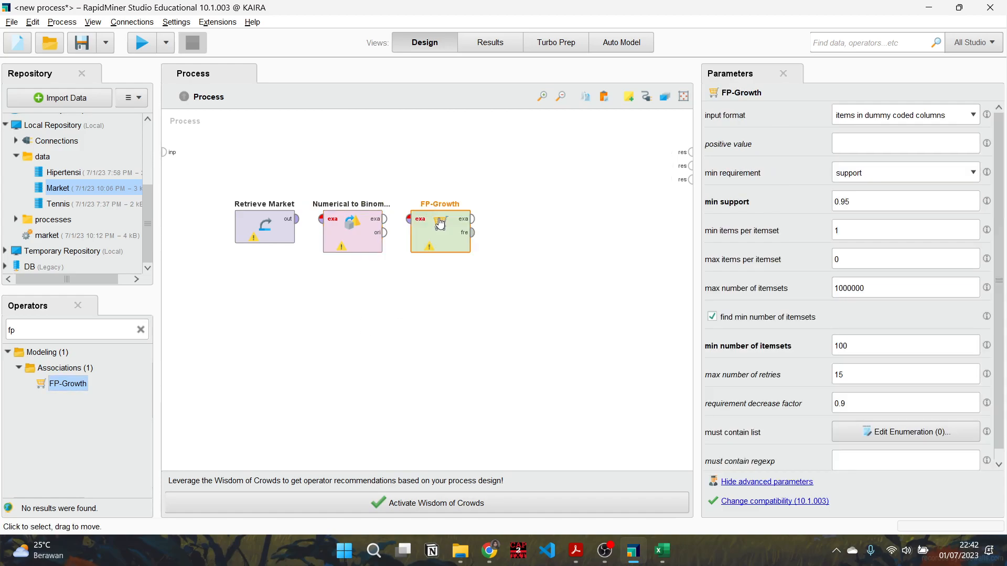
- Consult the PDF diagram again, then search RapidMiner's operators for "create" and place Create Association Rules beside FP-Growth
left_click(576, 551)
left_click(929, 7)
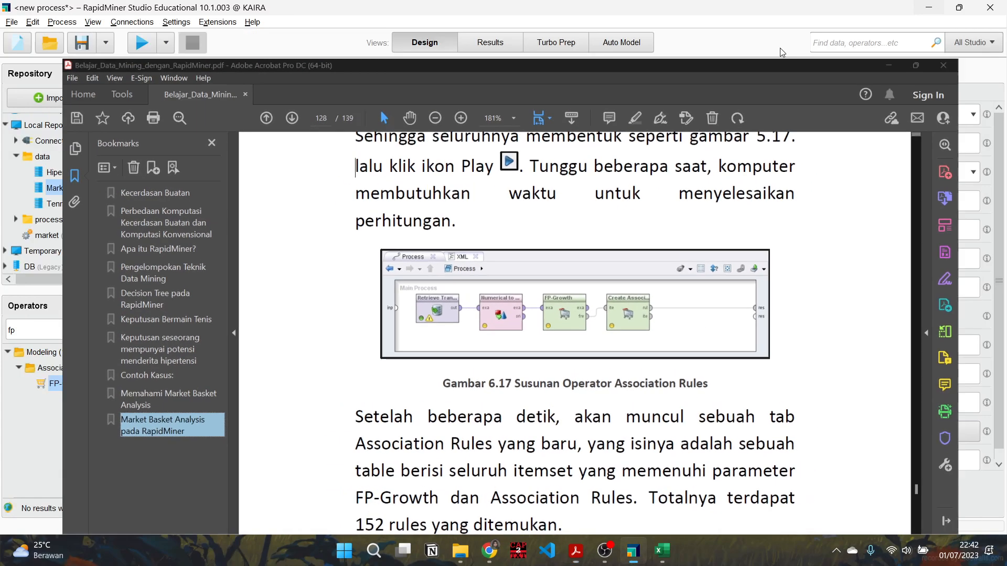
left_click(79, 329)
type("create")
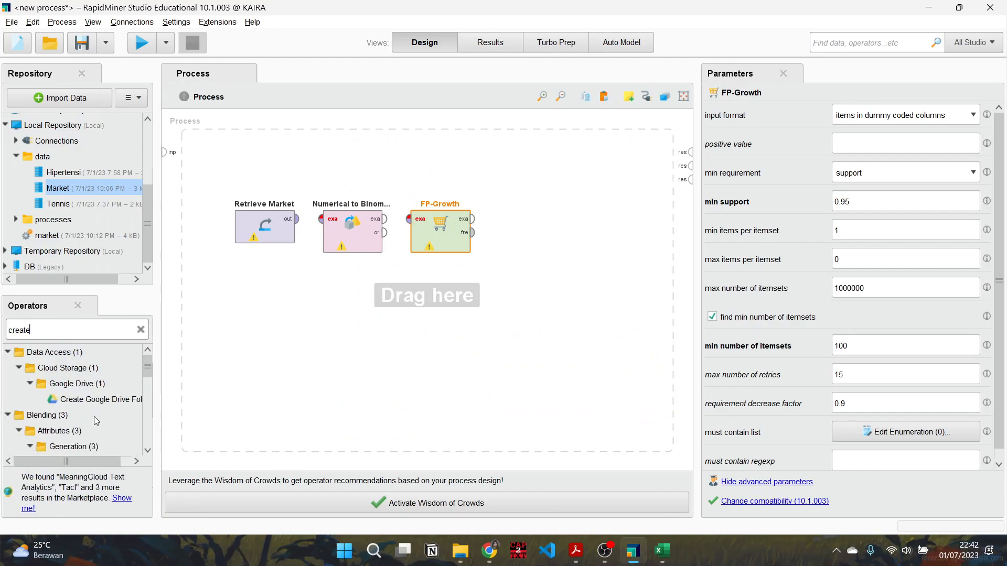
scroll(93, 418, "down", 1)
scroll(99, 426, "down", 5)
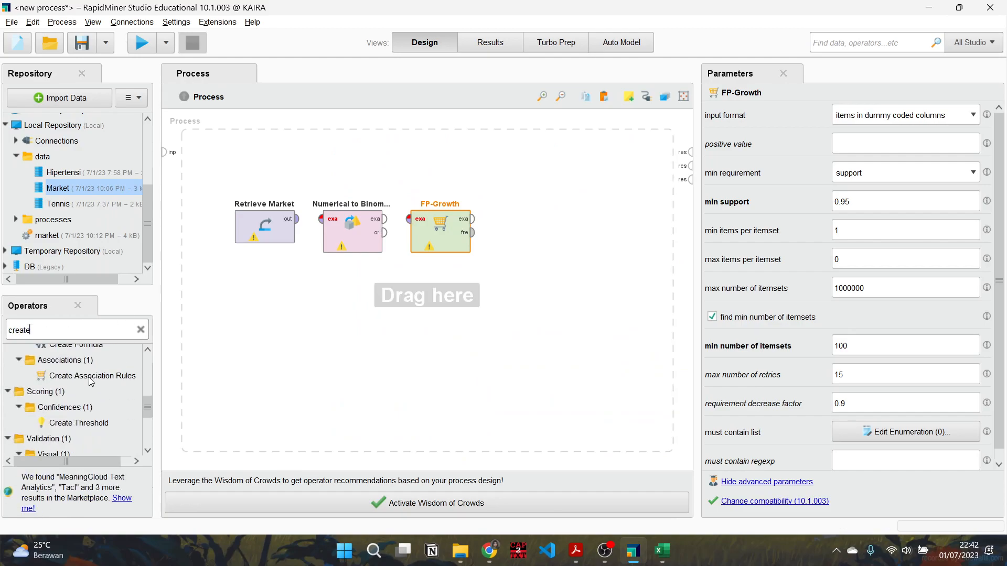
scroll(87, 396, "down", 2)
scroll(92, 412, "up", 3)
left_click_drag(91, 366, 96, 362)
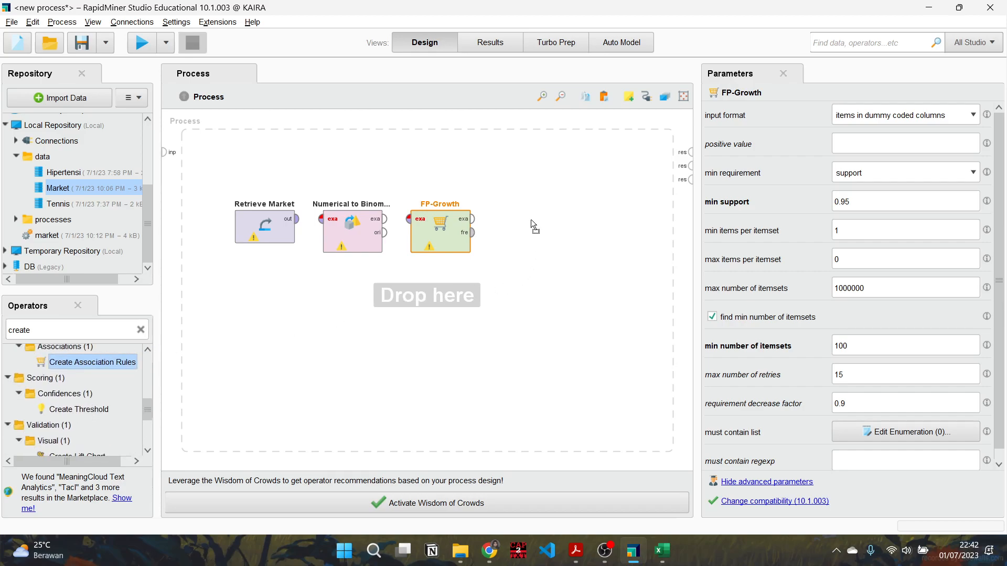
left_click_drag(531, 220, 531, 221)
left_click(506, 285)
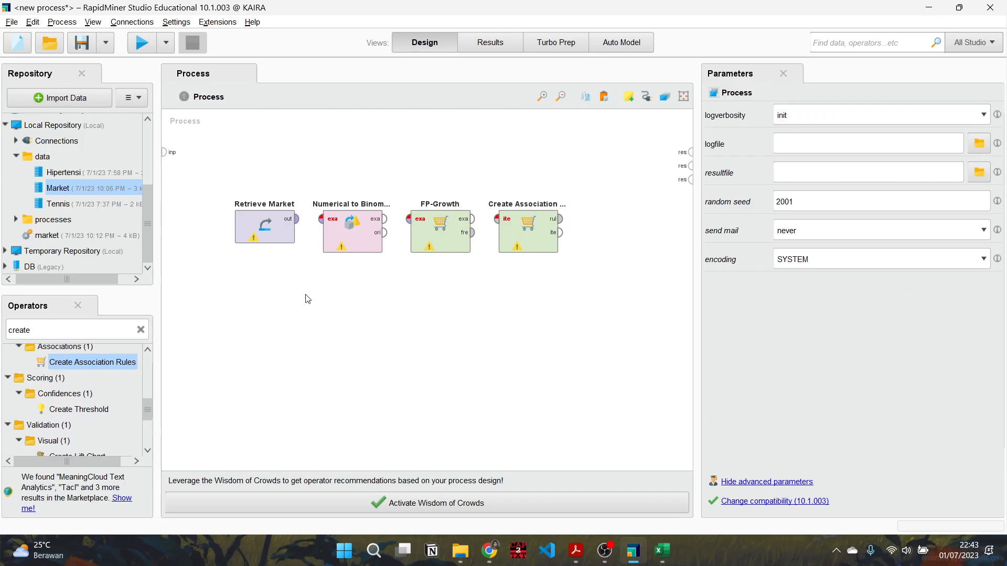
- Following Gambar 6.17, connect Retrieve Market to Numerical to Binominal, its exa output to FP-Growth, and FP-Growth's fre output to Create Association Rules
left_click(576, 553)
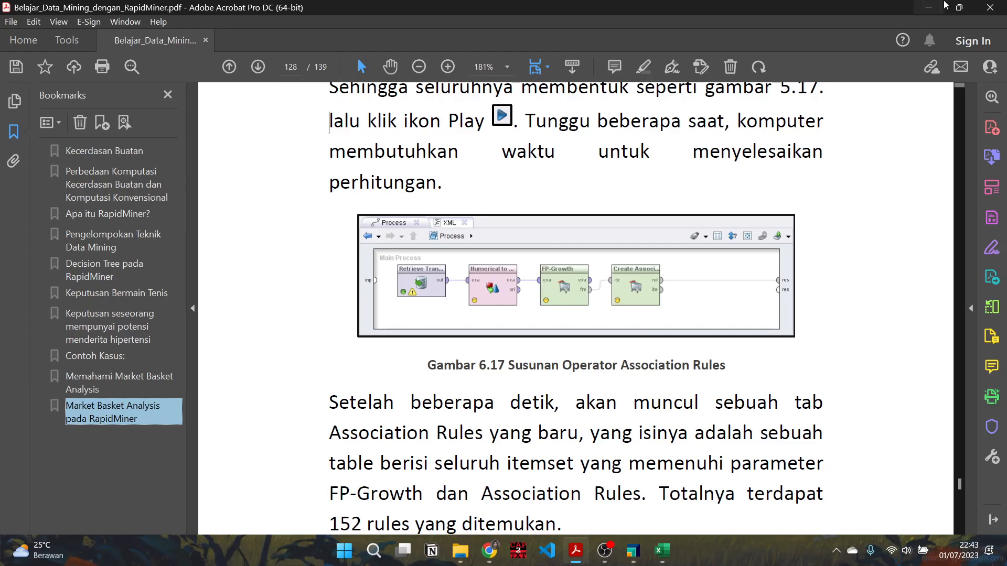
left_click(937, 5)
left_click(302, 220)
left_click(321, 219)
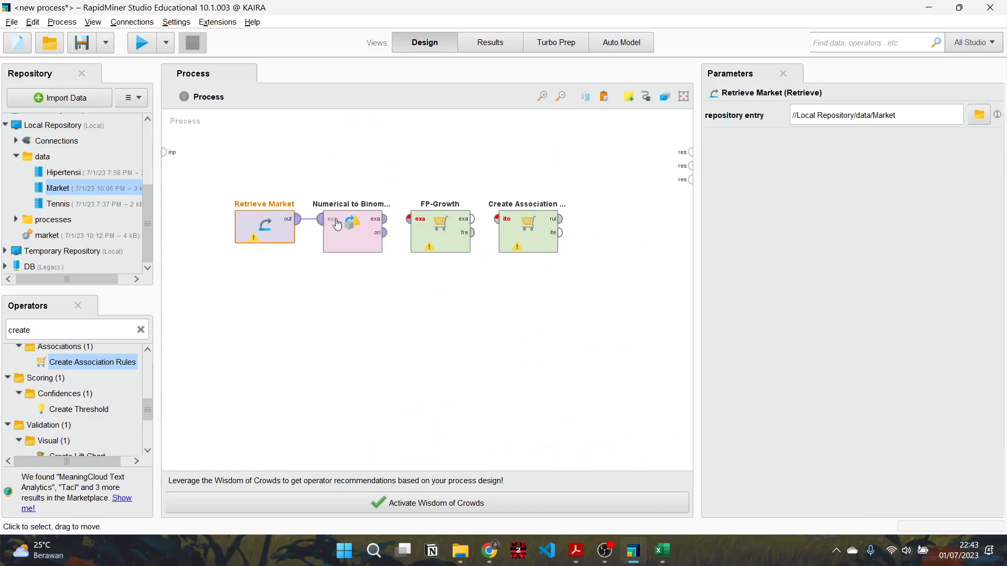
left_click(385, 219)
left_click(408, 219)
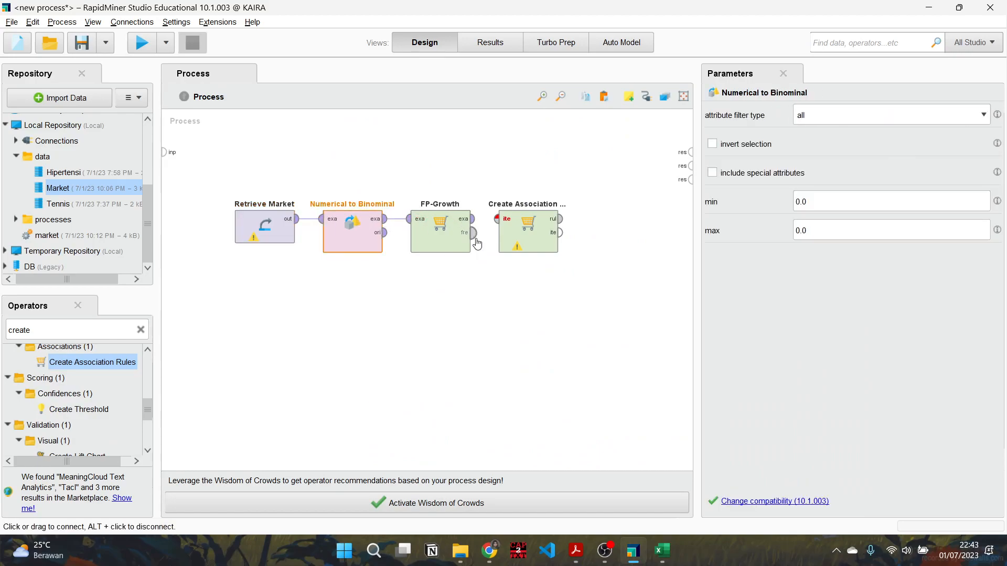
left_click(472, 233)
left_click(496, 219)
left_click(531, 275)
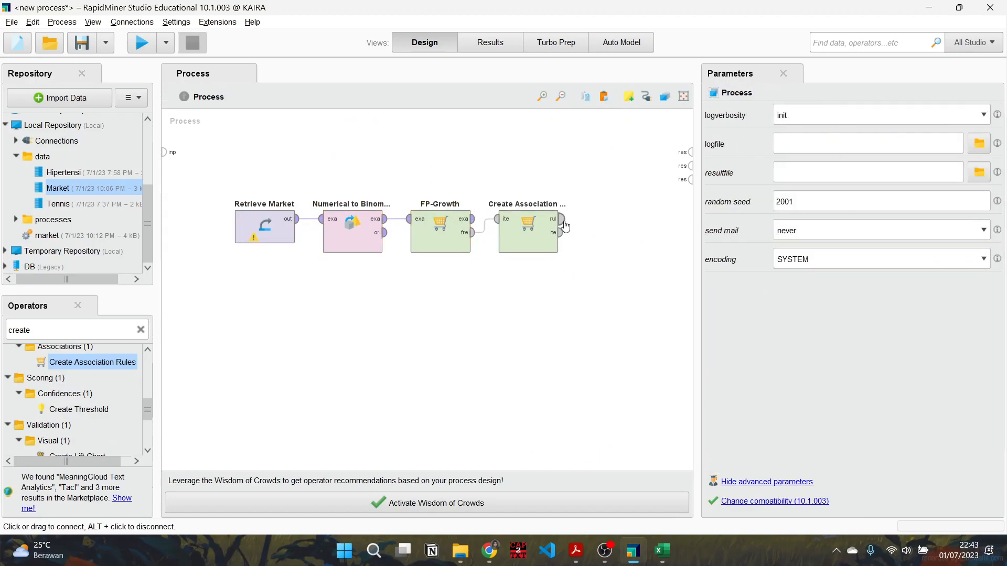
- Recheck Gambar 6.17, connect Create Association Rules' rul output to the first process result port, and select Numerical to Binominal to show its parameters
left_click(576, 551)
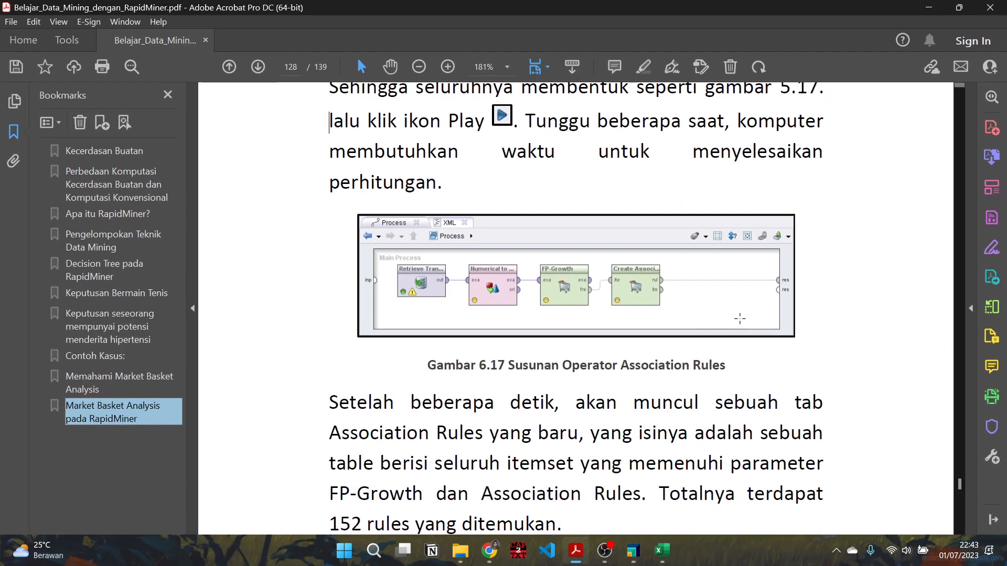
left_click(932, 5)
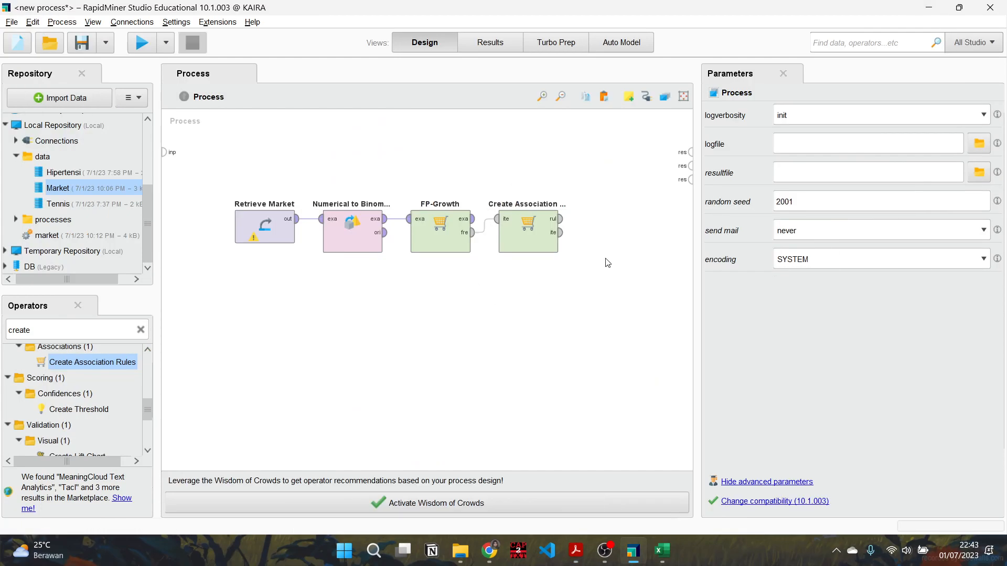
left_click(560, 219)
left_click(691, 153)
left_click(523, 317)
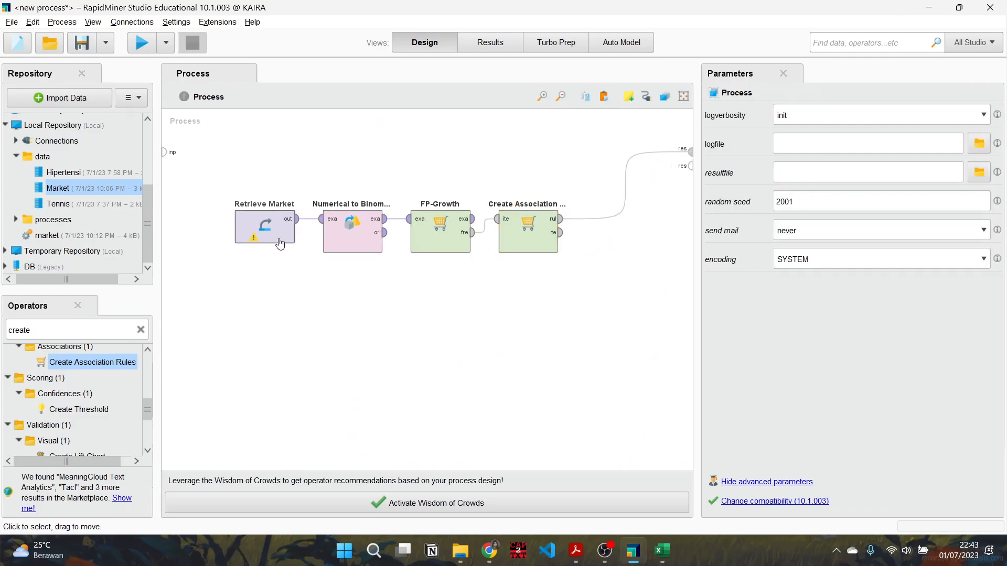
left_click(352, 244)
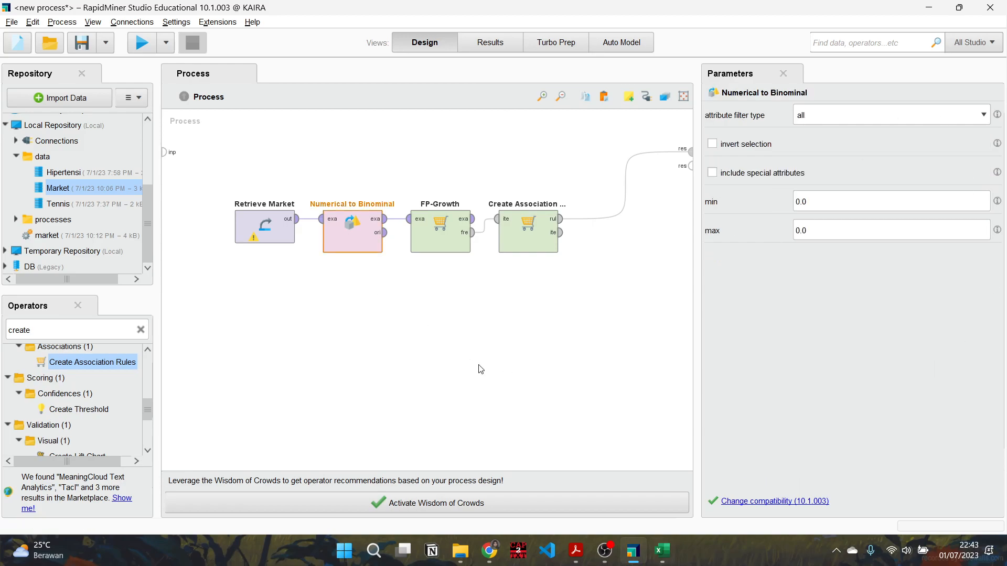
- Review the Numerical to Binominal parameters and switch between that operator and FP-Growth to compare their settings
left_click(843, 122)
left_click(830, 287)
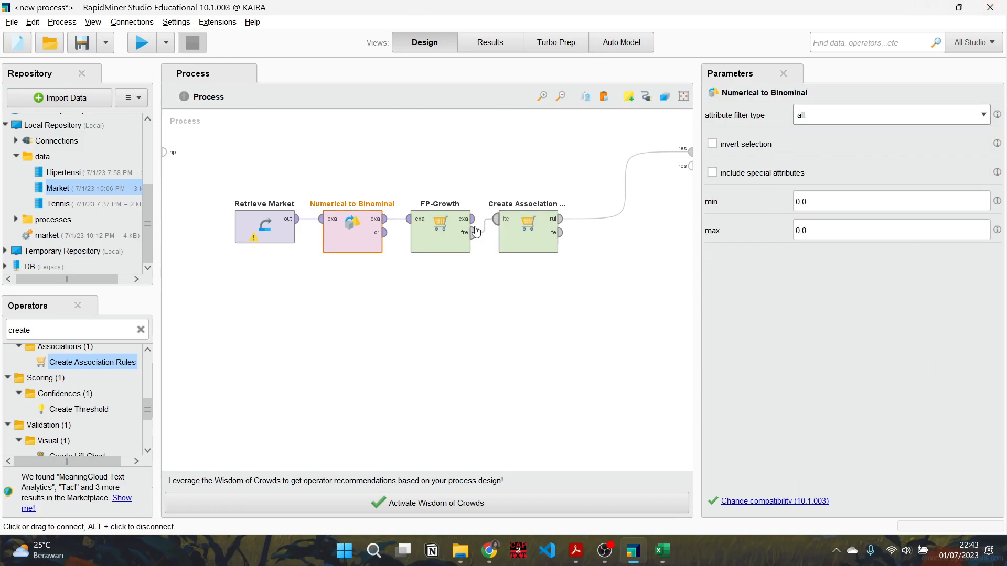
left_click(436, 244)
left_click(370, 230)
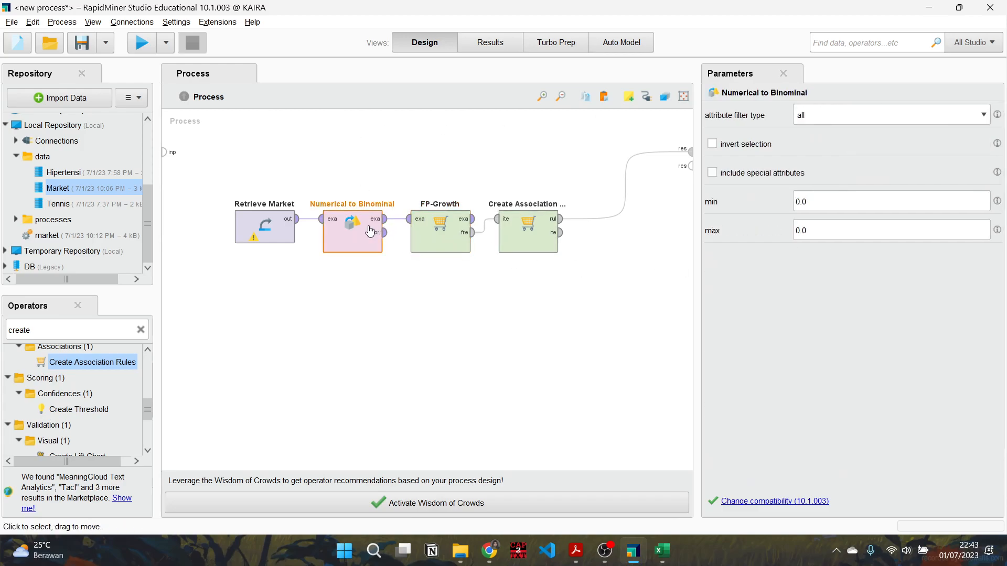
left_click(433, 242)
left_click(362, 239)
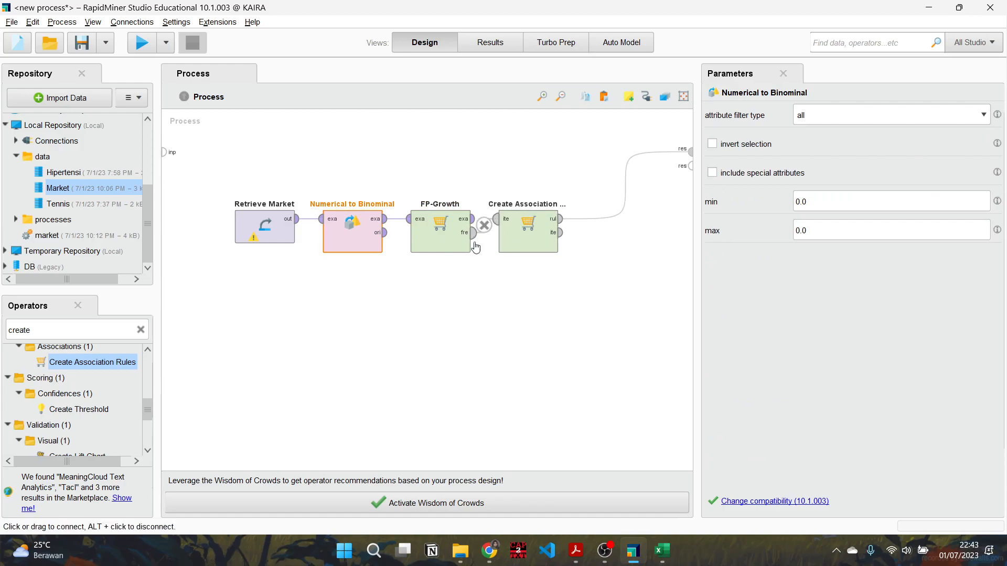
- Choose items in dummy coded columns as FP-Growth's input format, and review its min support and min requirement options
left_click(452, 243)
left_click(882, 115)
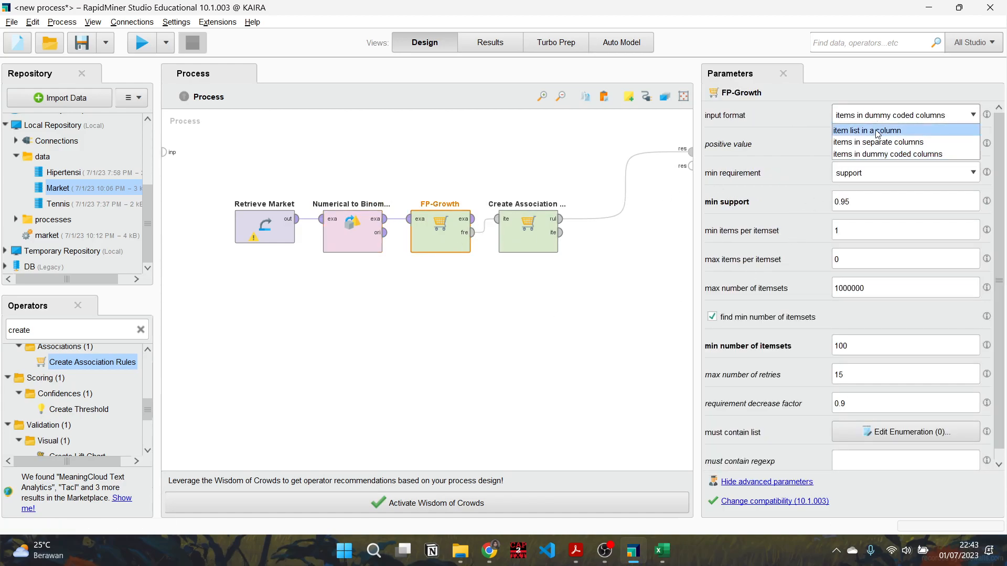
left_click(892, 152)
left_click(855, 195)
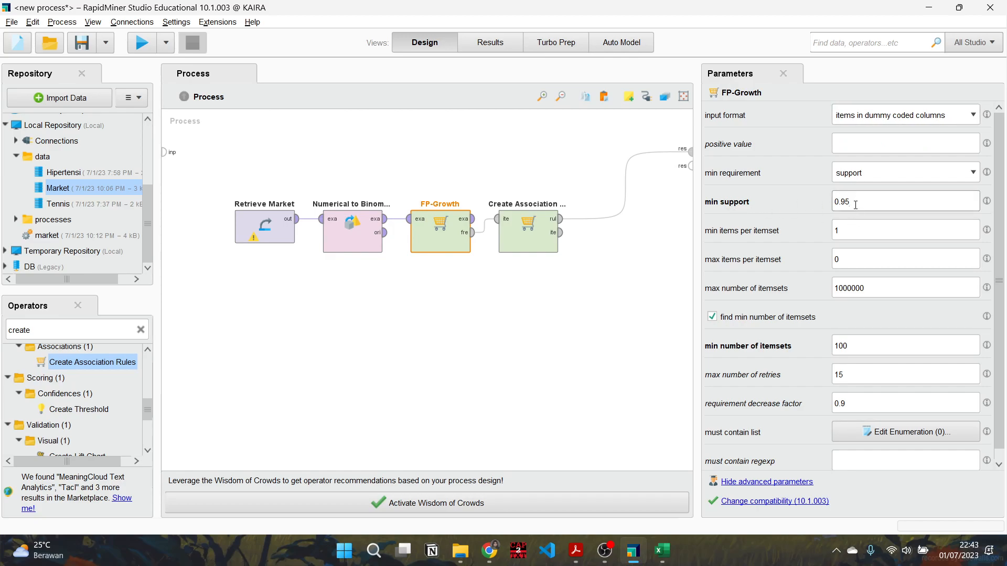
left_click(867, 172)
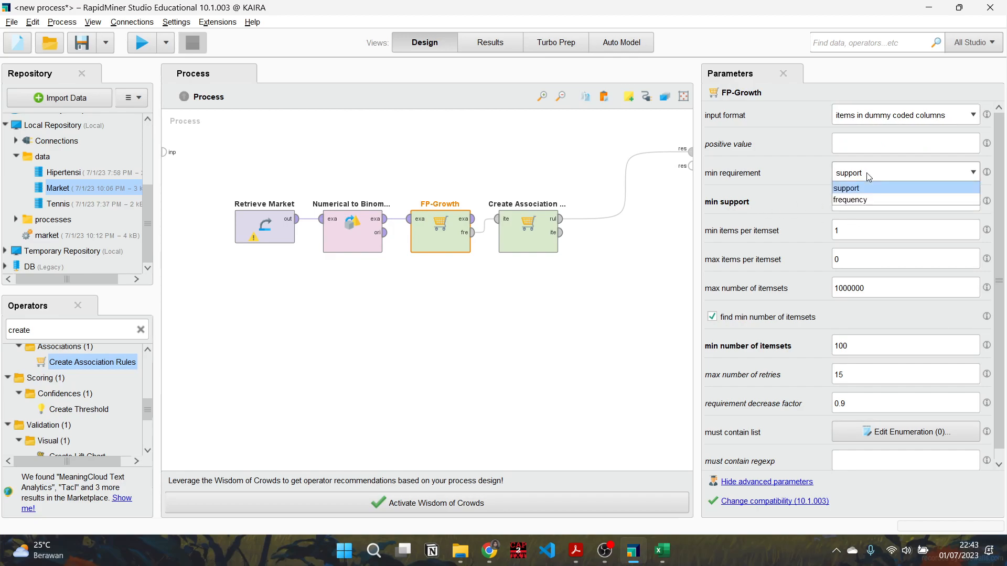
left_click(867, 172)
left_click(840, 172)
left_click(817, 175)
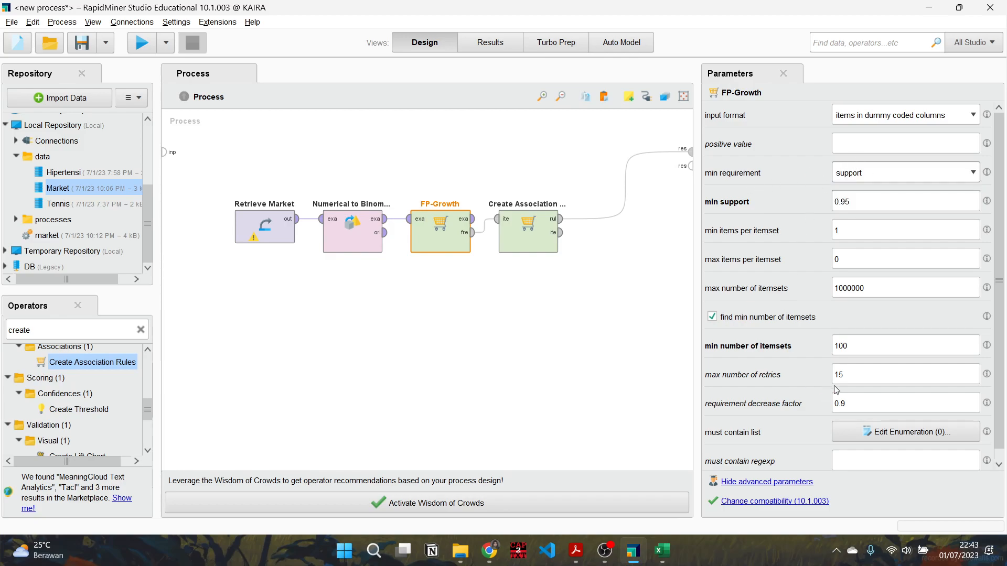
- Set FP-Growth's max number of itemsets to 100
left_click(873, 289)
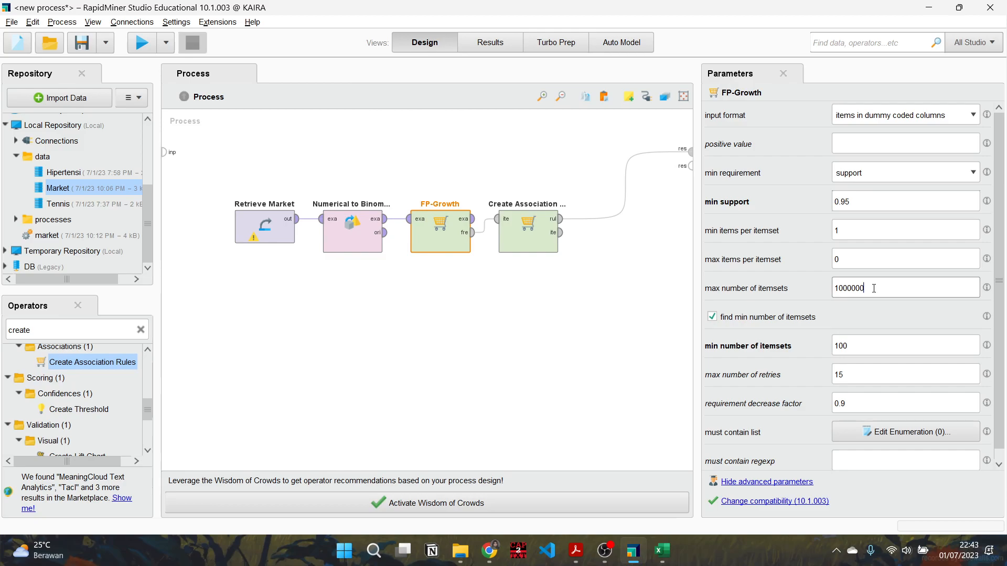
key("BackSpace")
key("BackSpace")
left_click(595, 371)
- Set the min confidence of Create Association Rules to 0.9
left_click(526, 225)
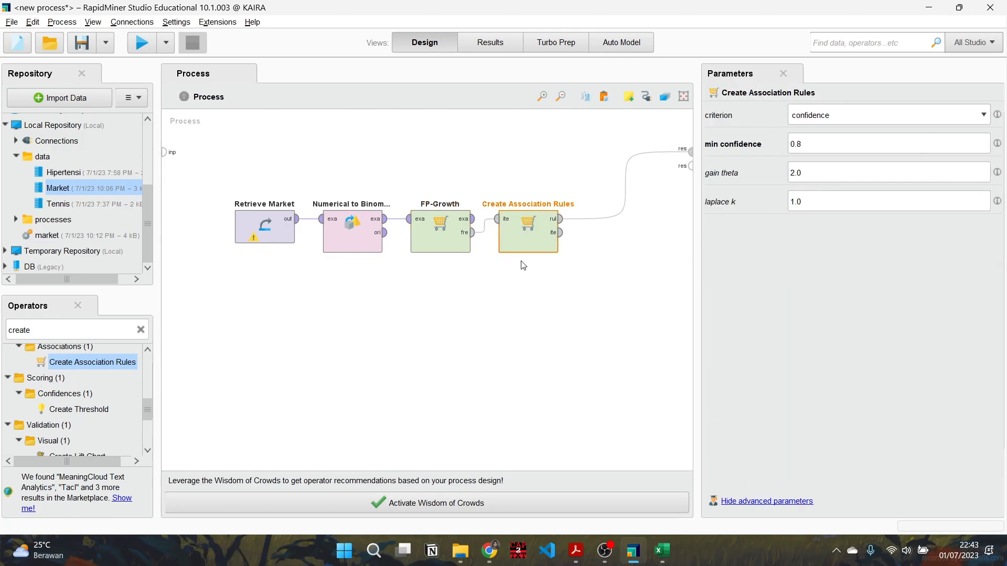
left_click(931, 143)
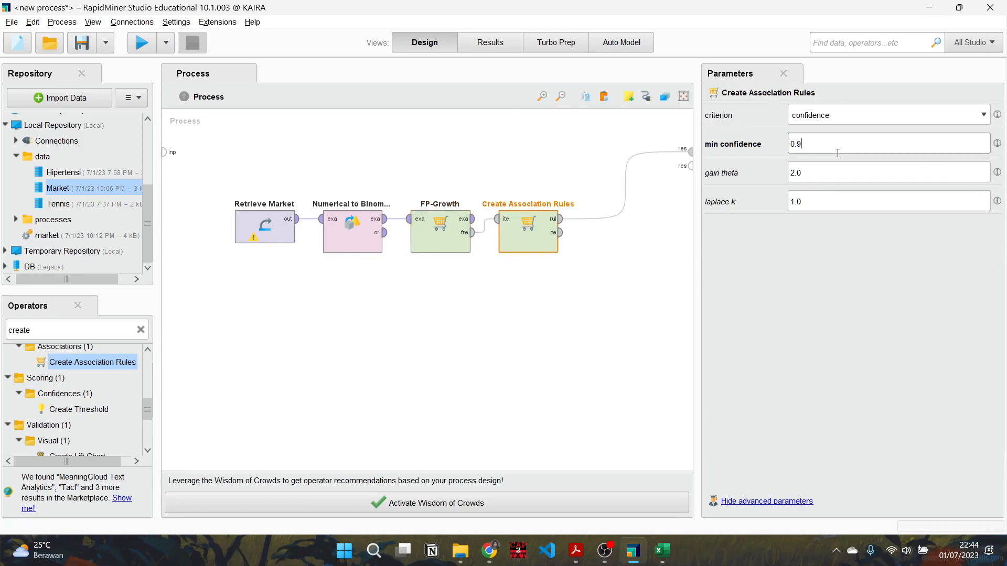
left_click(575, 281)
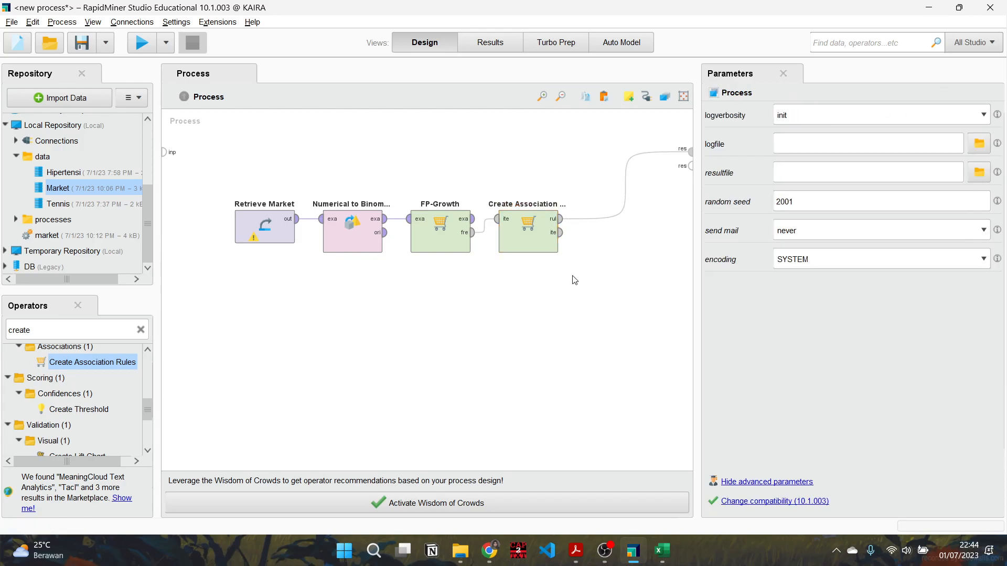
- Run the process, look through the resulting association rules table, and open the rules graph
left_click(142, 43)
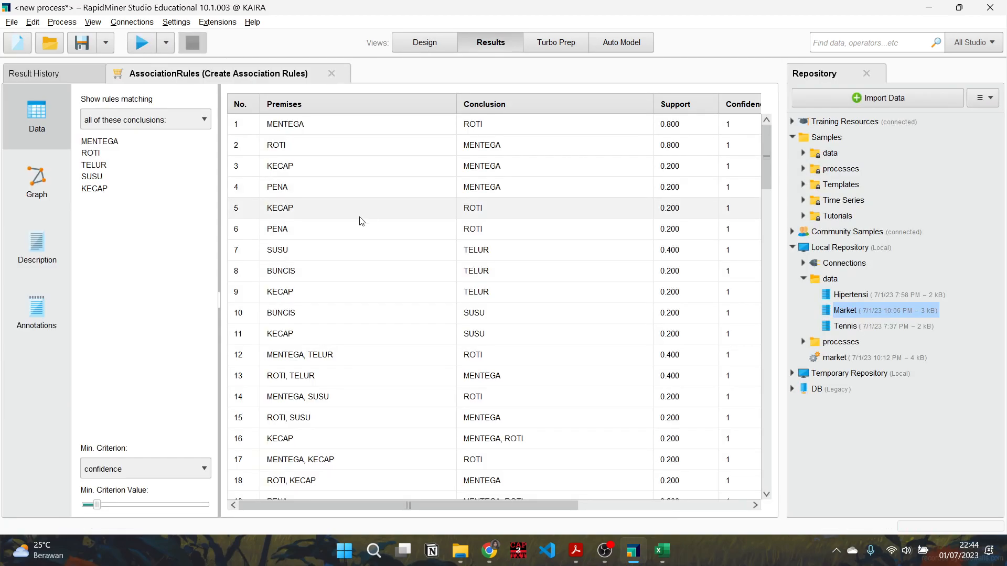
scroll(600, 264, "down", 3)
left_click_drag(766, 197, 701, 135)
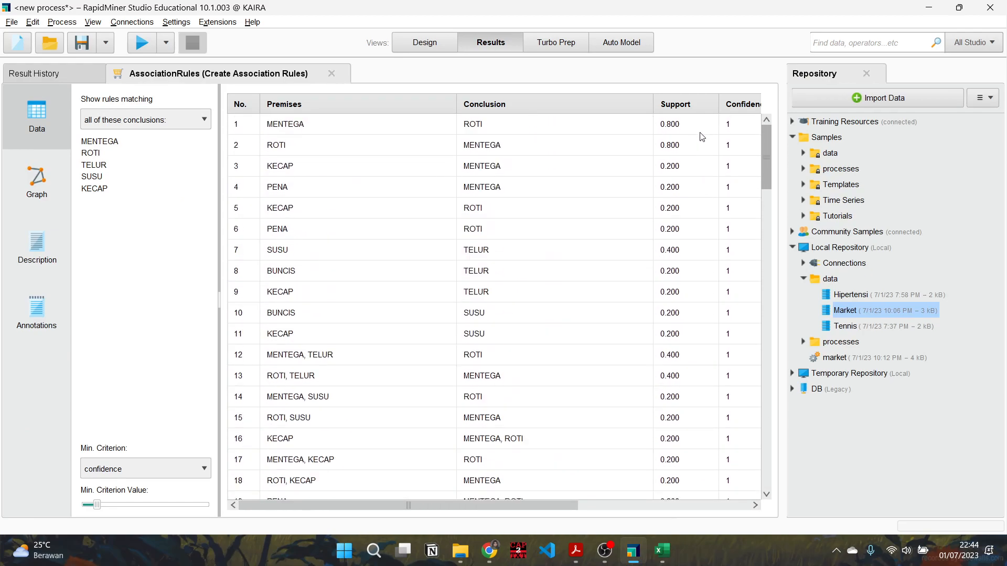
left_click(49, 182)
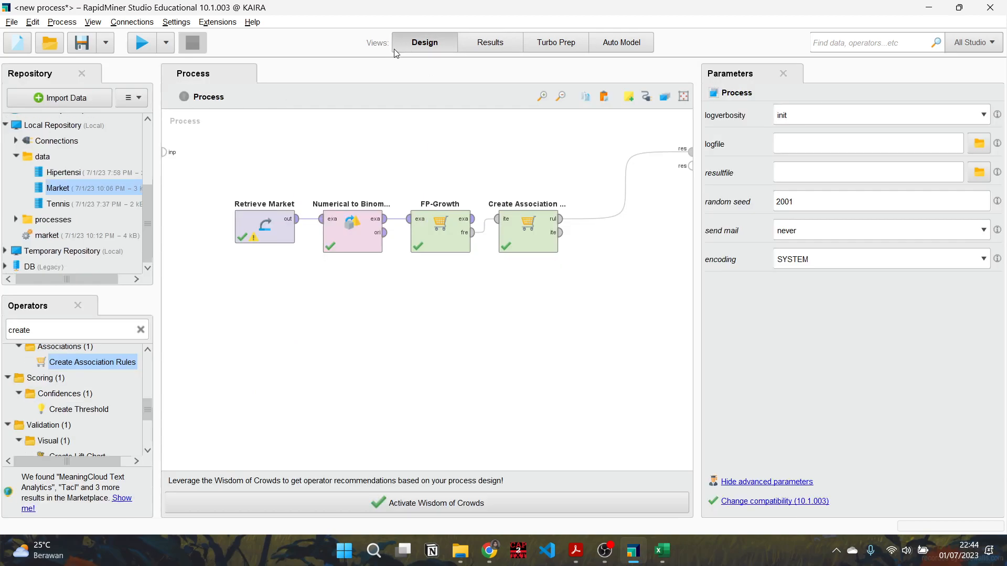
- Return to the process design and inspect the min setting of Numerical to Binominal
left_click(417, 44)
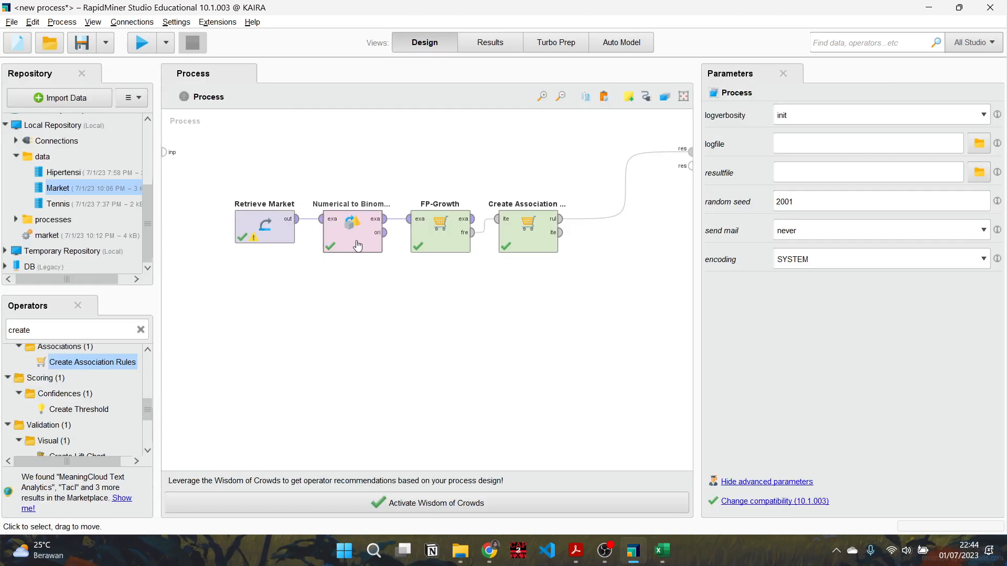
left_click(357, 244)
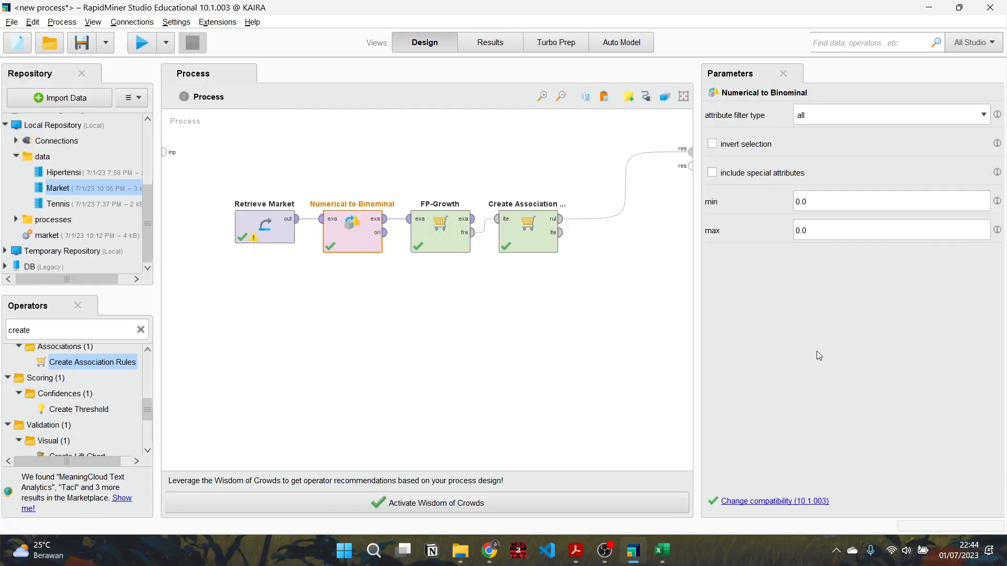
left_click(802, 202)
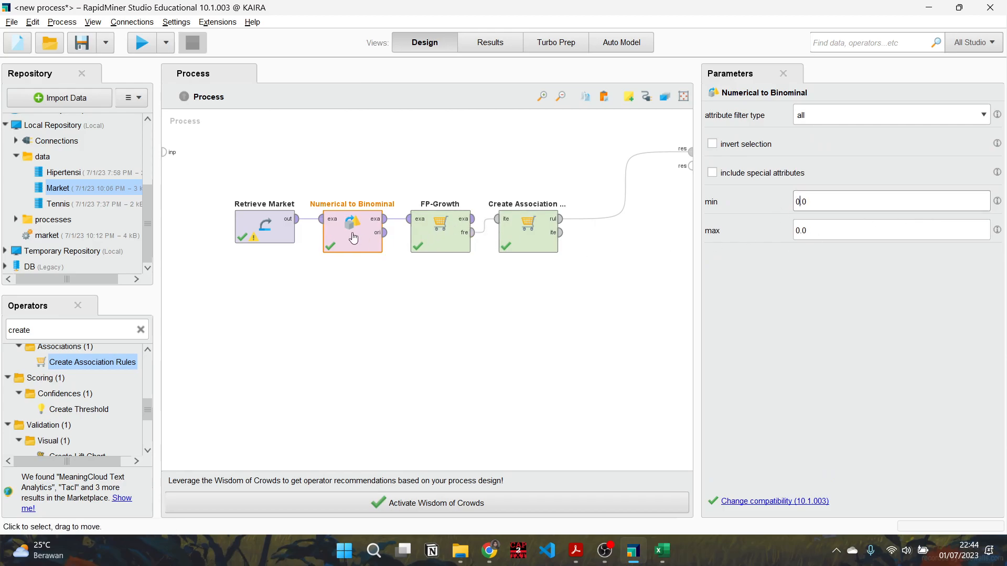
- Switch to the PDF and examine the first association rules result and the Create Association Rules parameters in Gambar 6.16
left_click(576, 550)
scroll(607, 445, "up", 1)
scroll(624, 430, "down", 7)
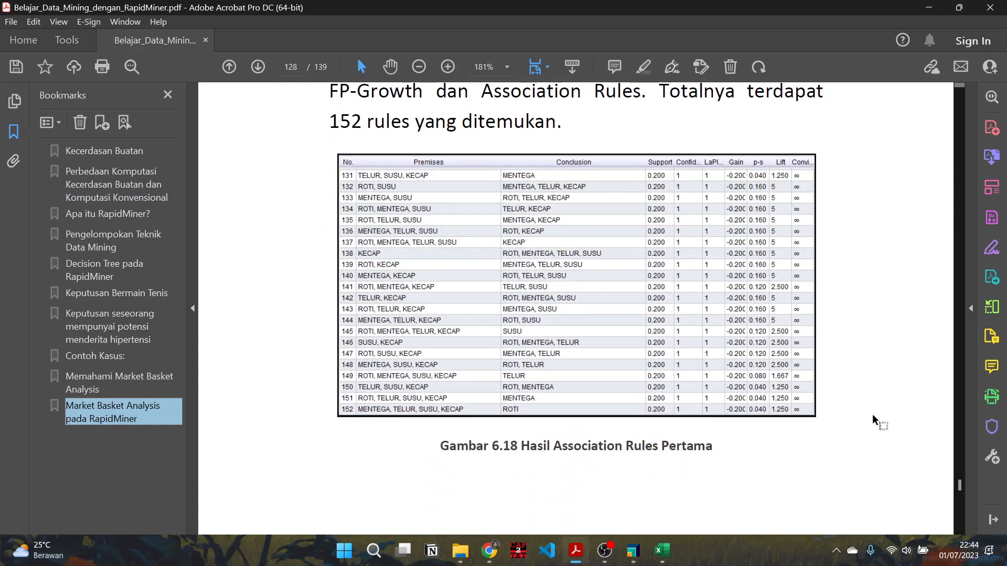
scroll(957, 279, "up", 8)
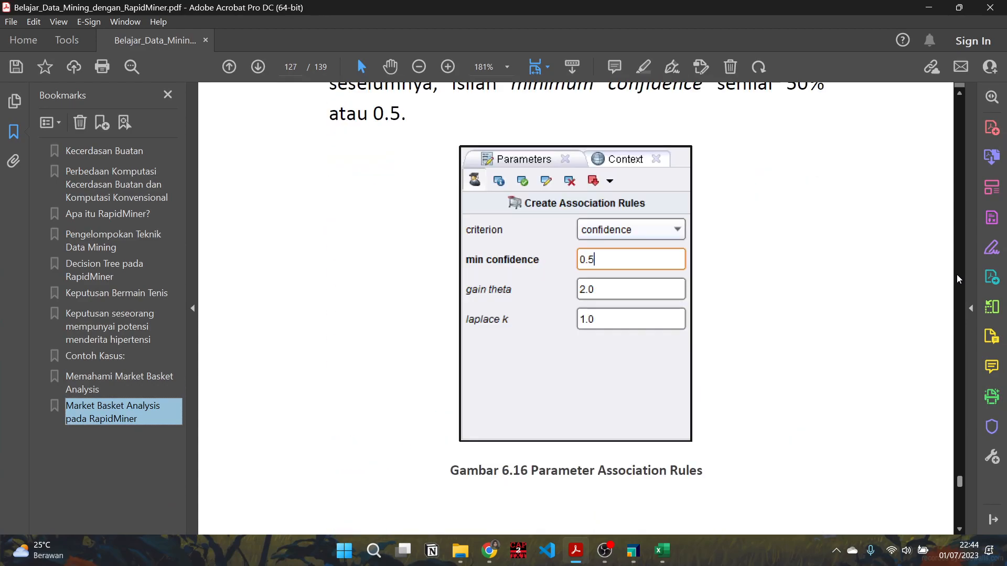
scroll(781, 283, "up", 3)
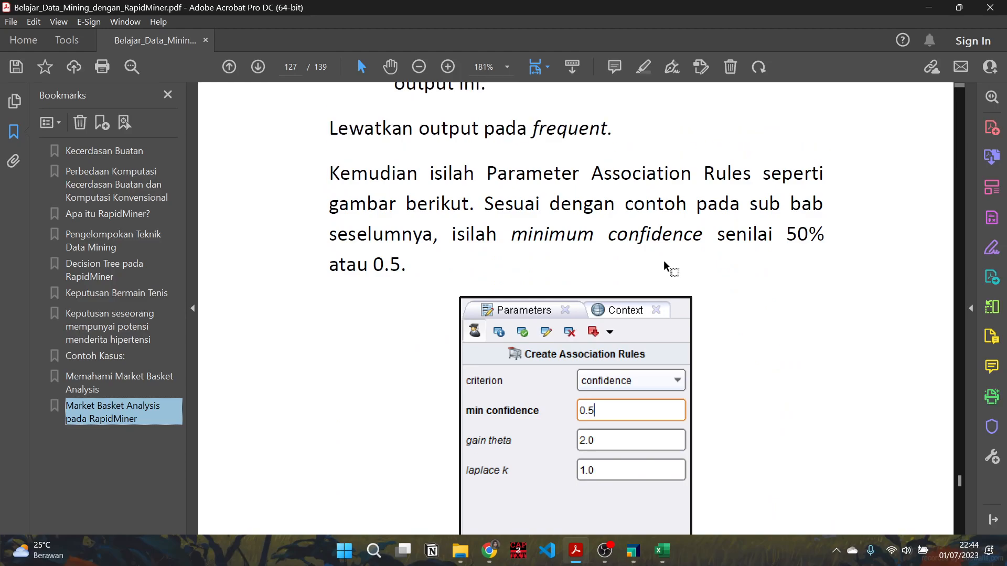
scroll(671, 269, "down", 1)
scroll(555, 218, "down", 8)
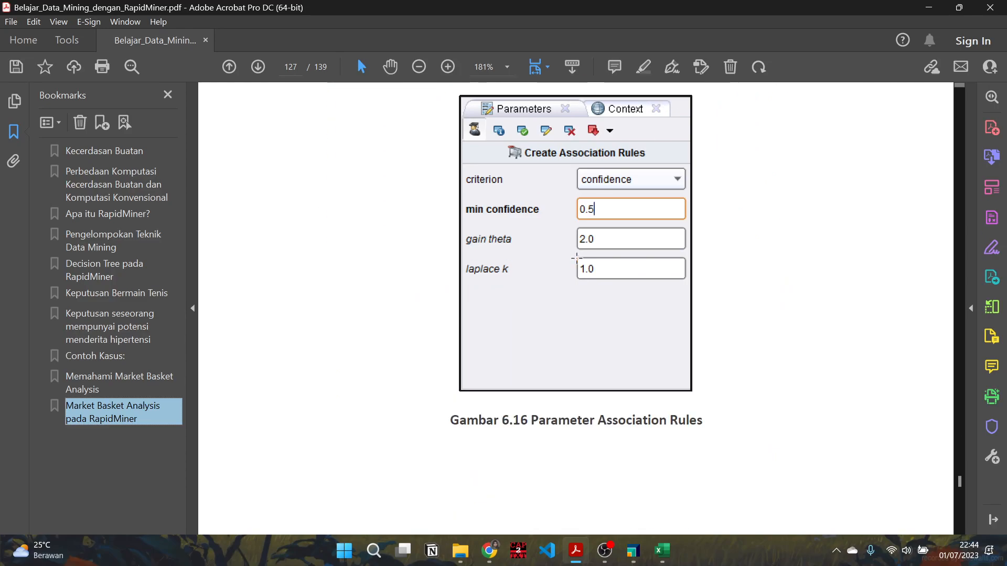
- Read the PDF's instructions on changing minimum support and confidence, up to the FP-Growth parameters in Gambar 6.20
scroll(816, 479, "down", 16)
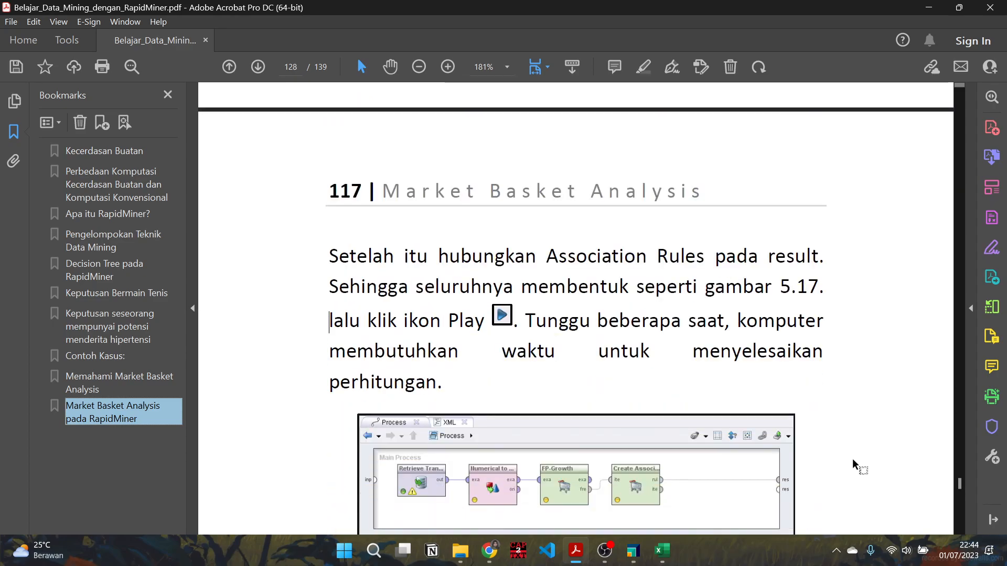
scroll(895, 447, "down", 15)
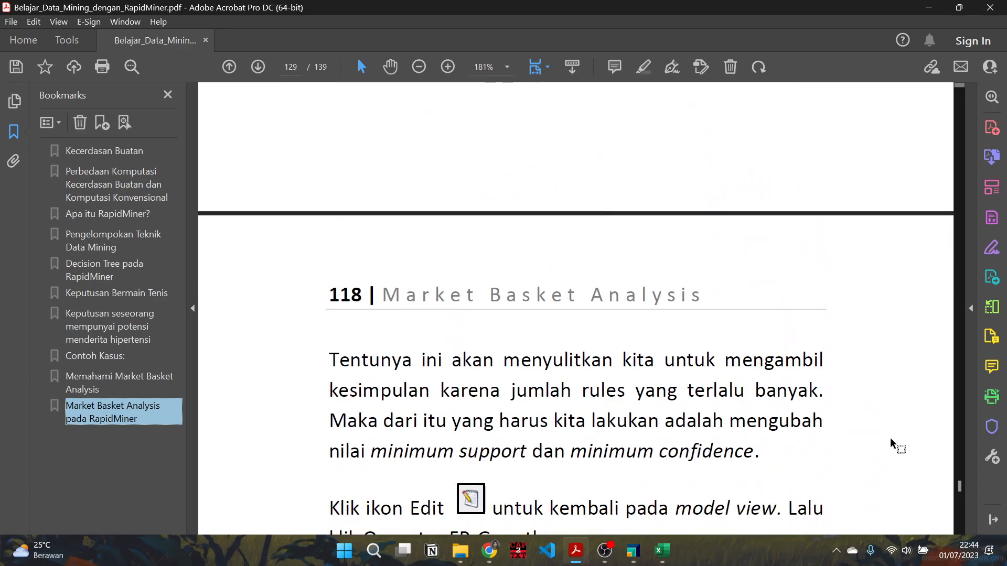
scroll(613, 335, "down", 9)
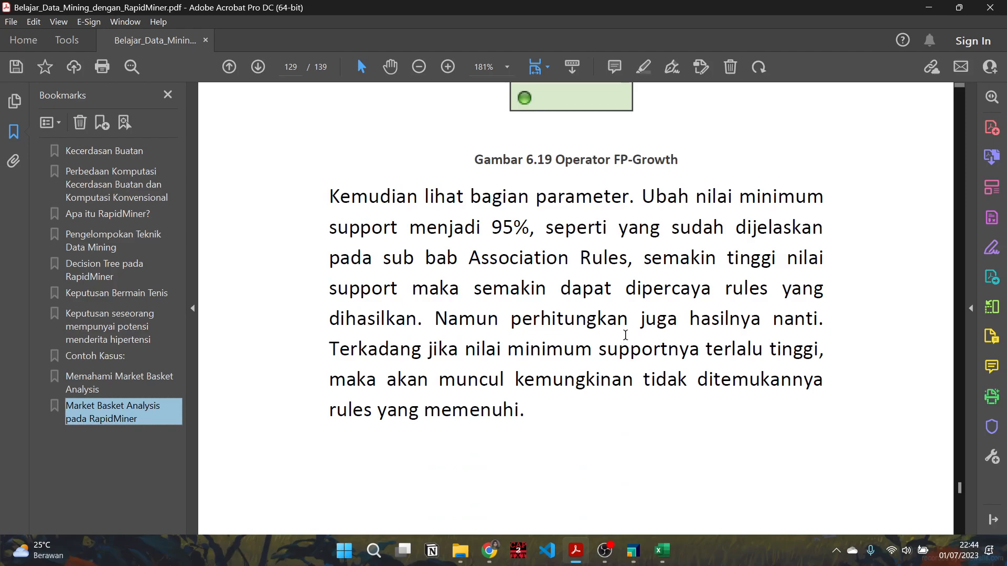
scroll(684, 260, "down", 12)
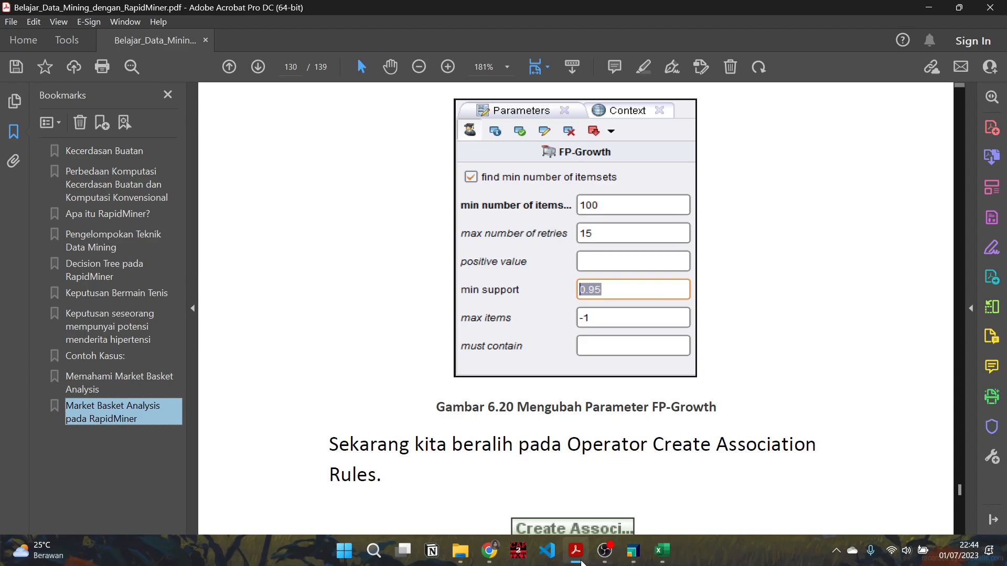
mouse_move(597, 562)
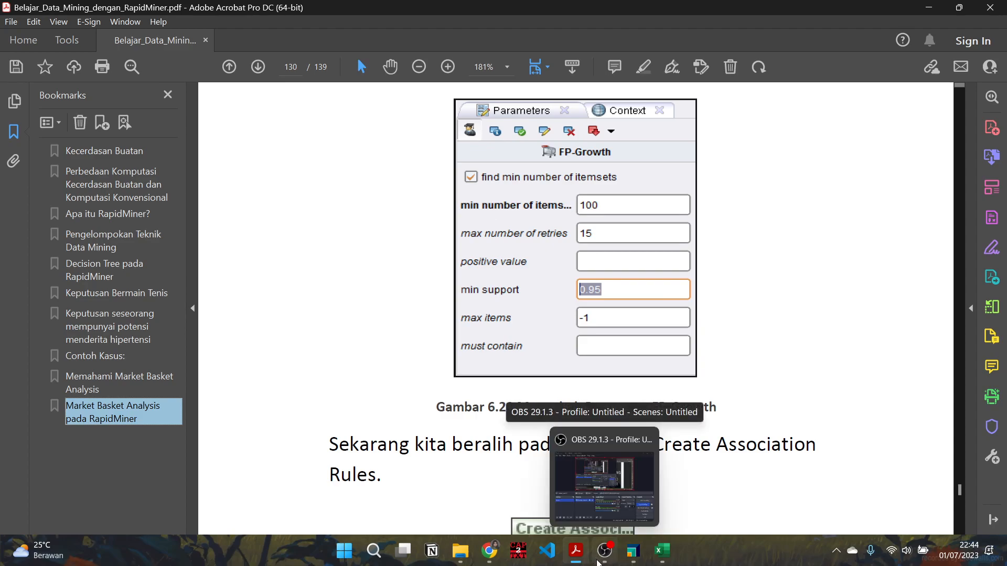
left_click(597, 562)
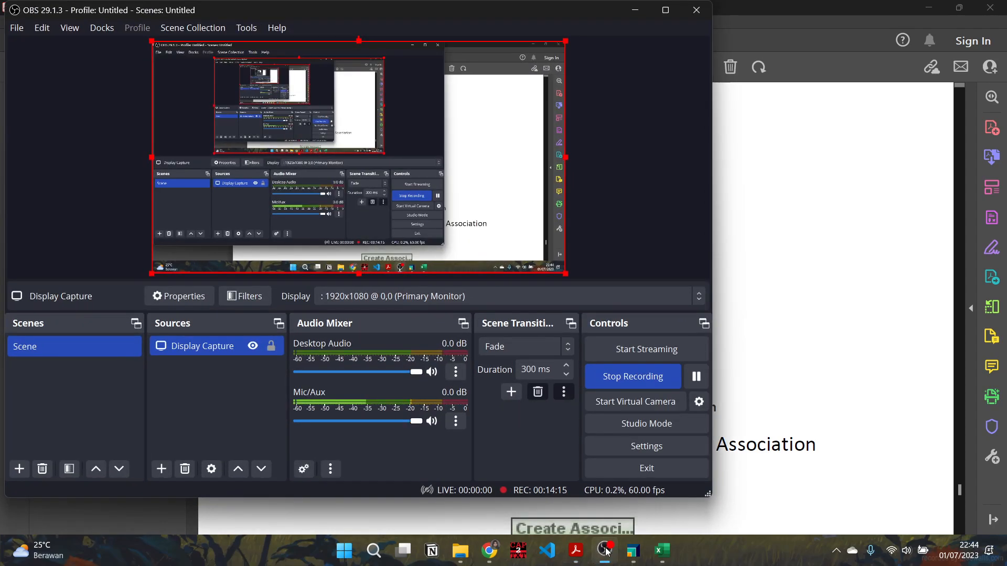
left_click(634, 10)
- Return to RapidMiner and compare FP-Growth's min number of itemsets and max number of retries with Gambar 6.20 in the PDF
left_click(929, 7)
left_click(440, 233)
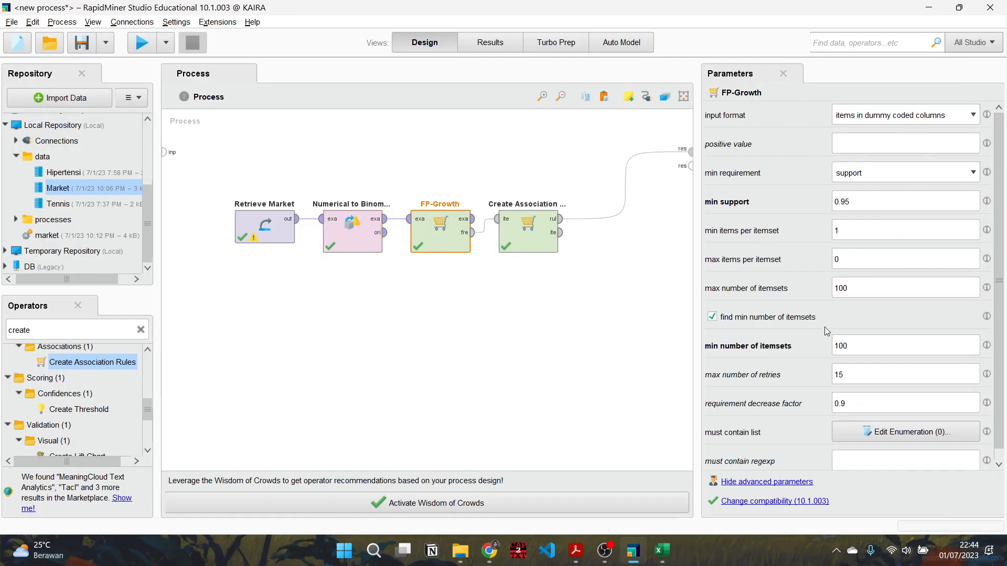
left_click(847, 347)
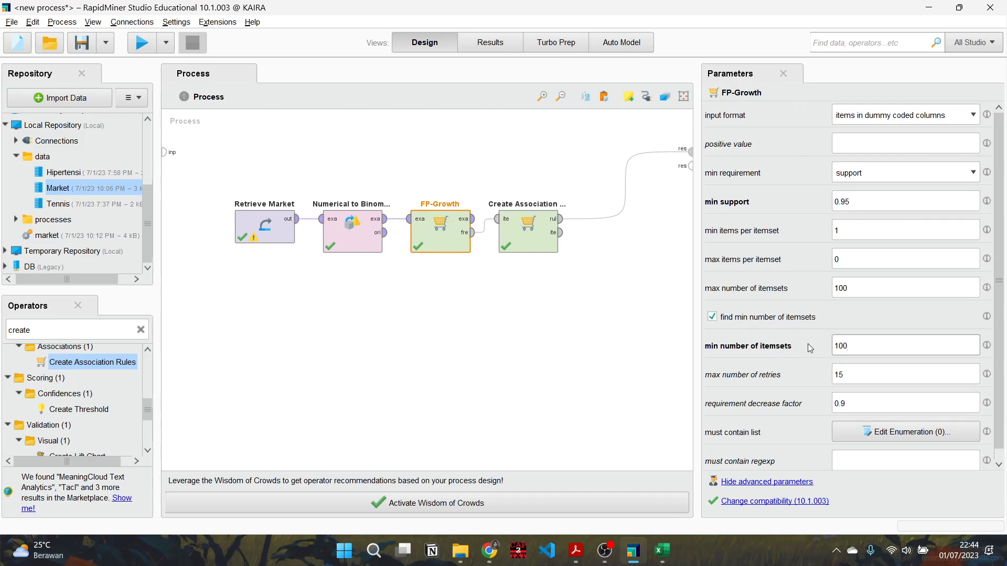
left_click(575, 552)
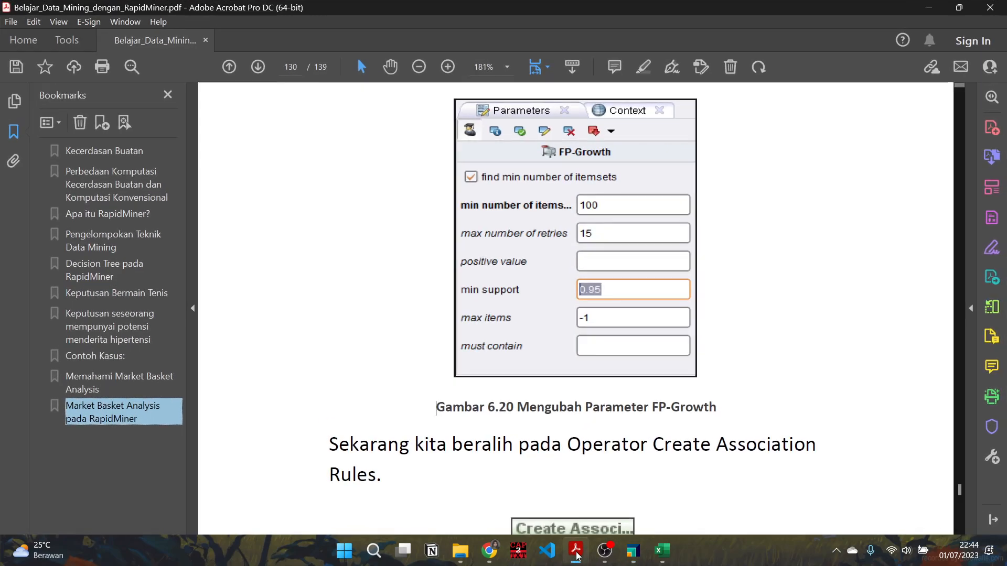
left_click(576, 552)
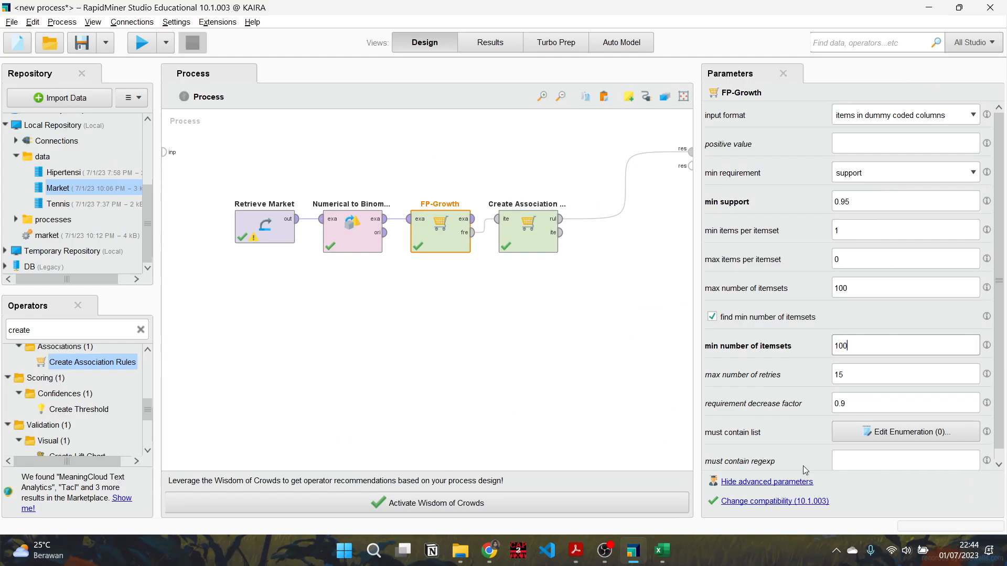
left_click(574, 556)
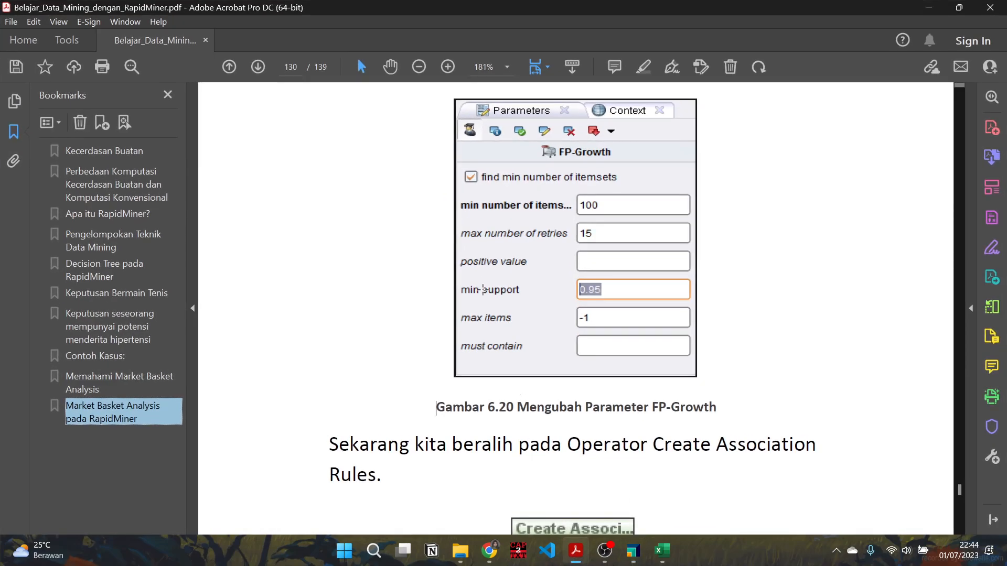
left_click(576, 552)
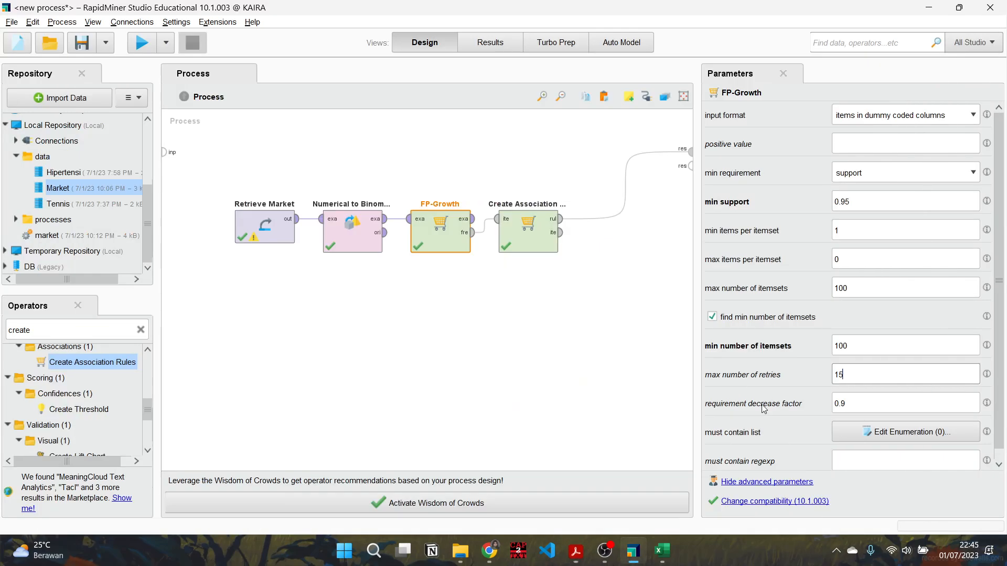
- Check FP-Growth's remaining parameters against Gambar 6.20 in the PDF and try to set max items per itemset to -1
left_click(864, 205)
left_click(575, 552)
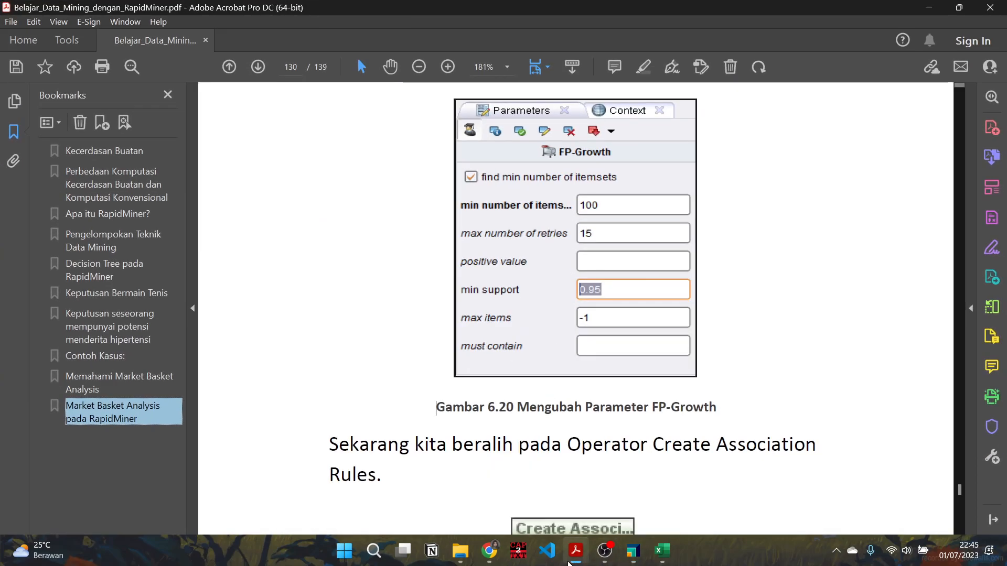
left_click(576, 552)
left_click(849, 265)
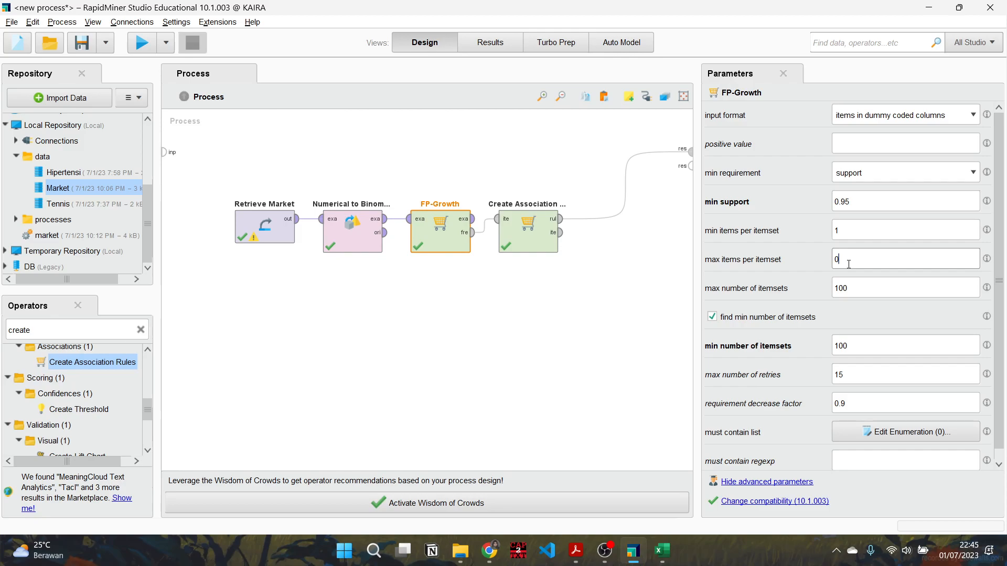
type("-1")
left_click(547, 359)
- Compare the Create Association Rules parameters with Gambar 6.22 in the PDF and return to RapidMiner
left_click(517, 237)
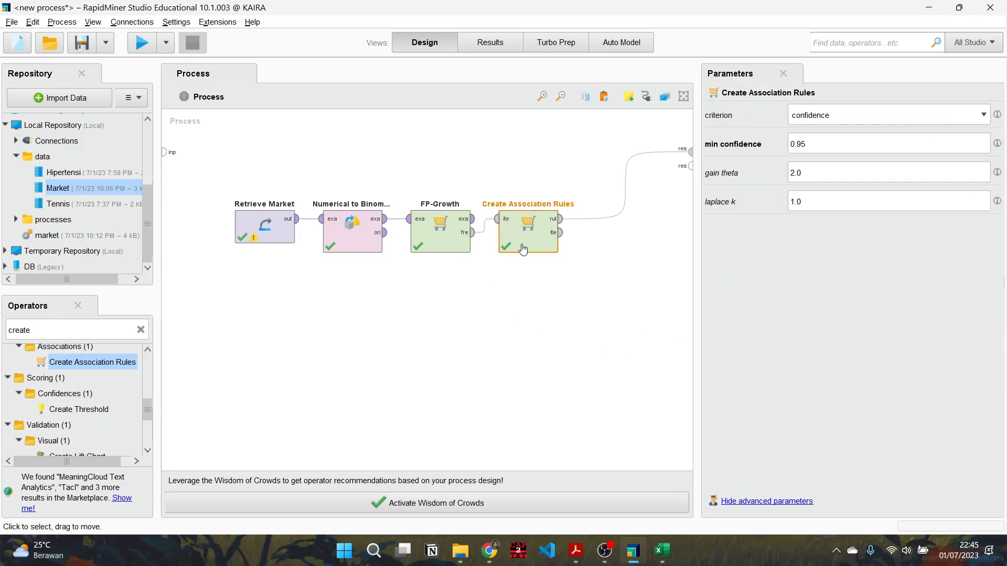
left_click(576, 551)
scroll(685, 334, "down", 15)
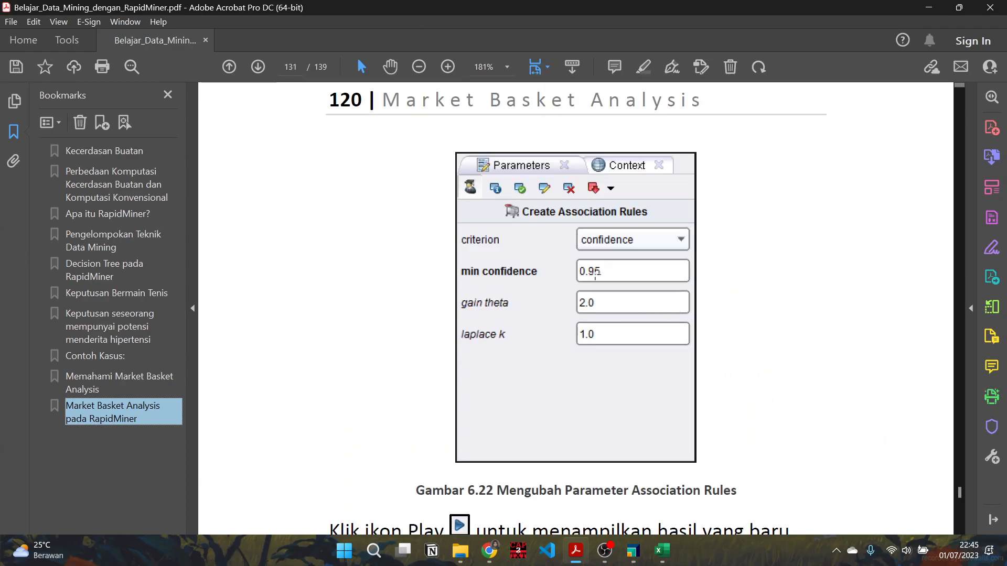
key("alt+Tab")
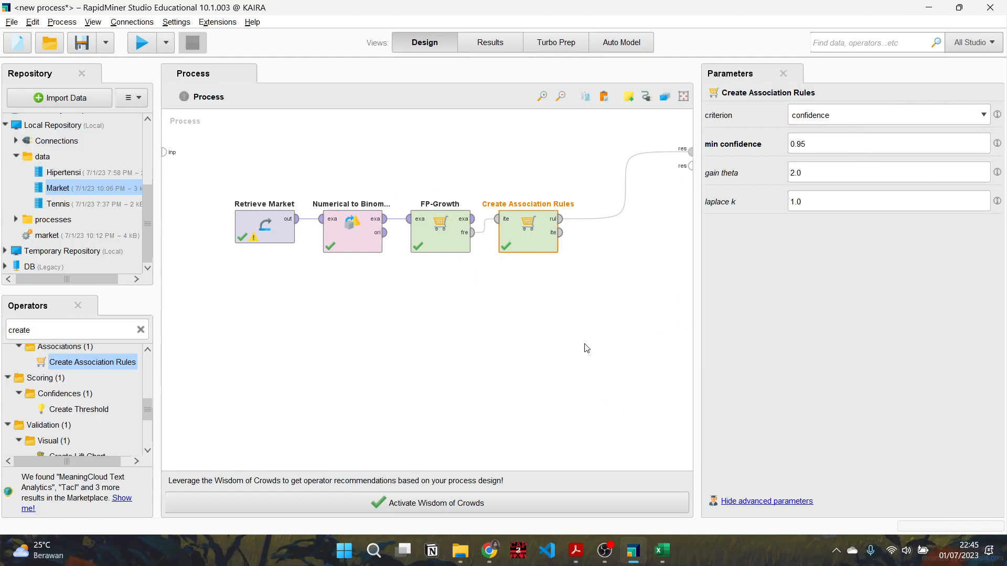
- Run the market basket process and look through the resulting association rules table
left_click(142, 42)
scroll(489, 321, "down", 3)
scroll(489, 320, "down", 3)
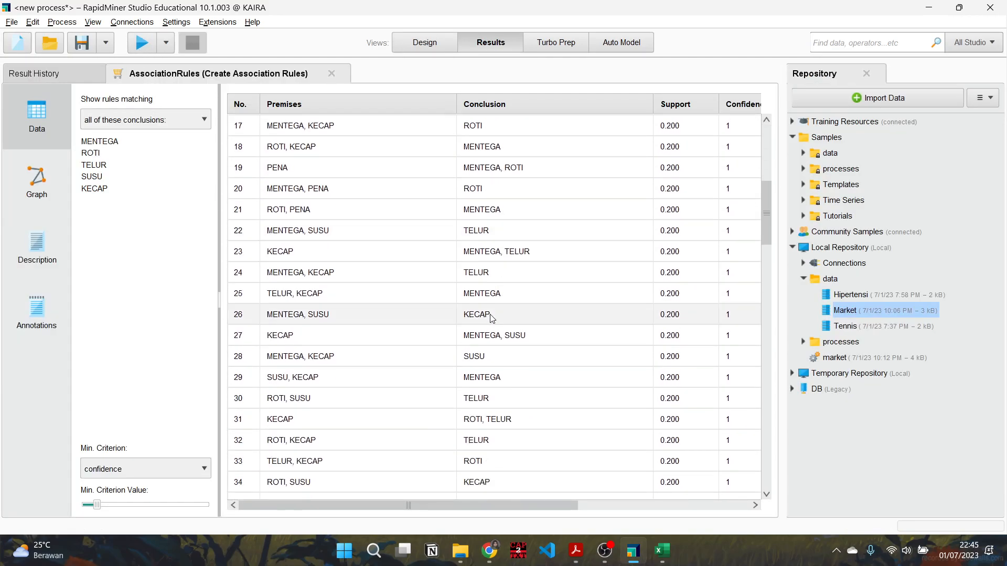
- Set FP-Growth's max number of itemsets and min number of itemsets to 10 and rerun the process
left_click(411, 47)
left_click(436, 219)
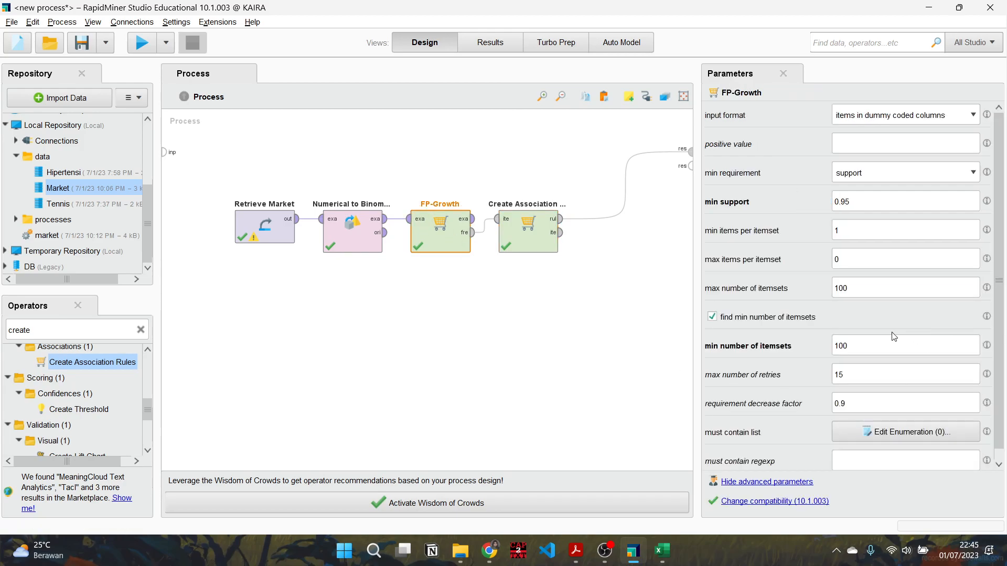
left_click(871, 288)
left_click(855, 351)
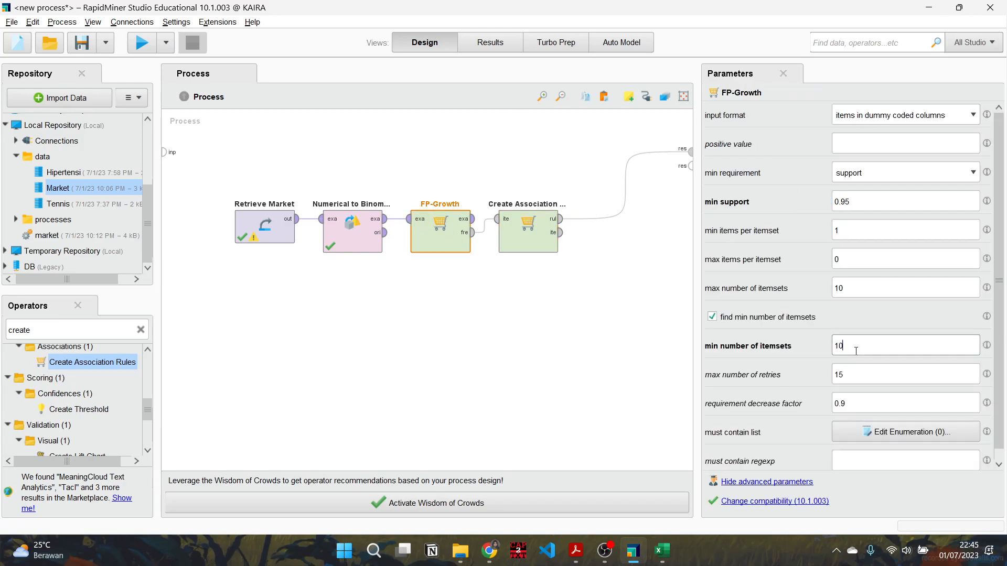
left_click(141, 43)
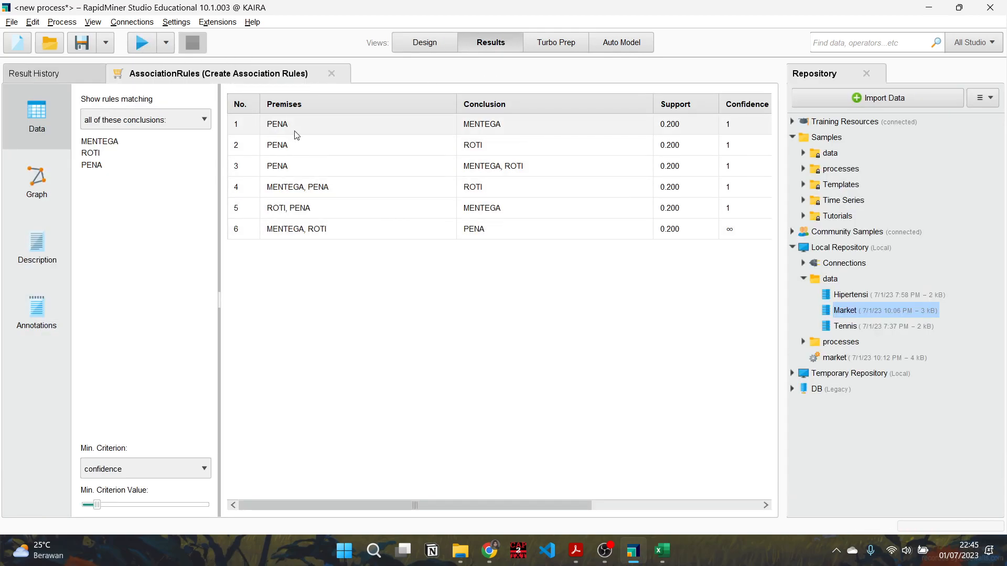
- Set FP-Growth's min support to 0.99 and rerun the process
left_click(417, 44)
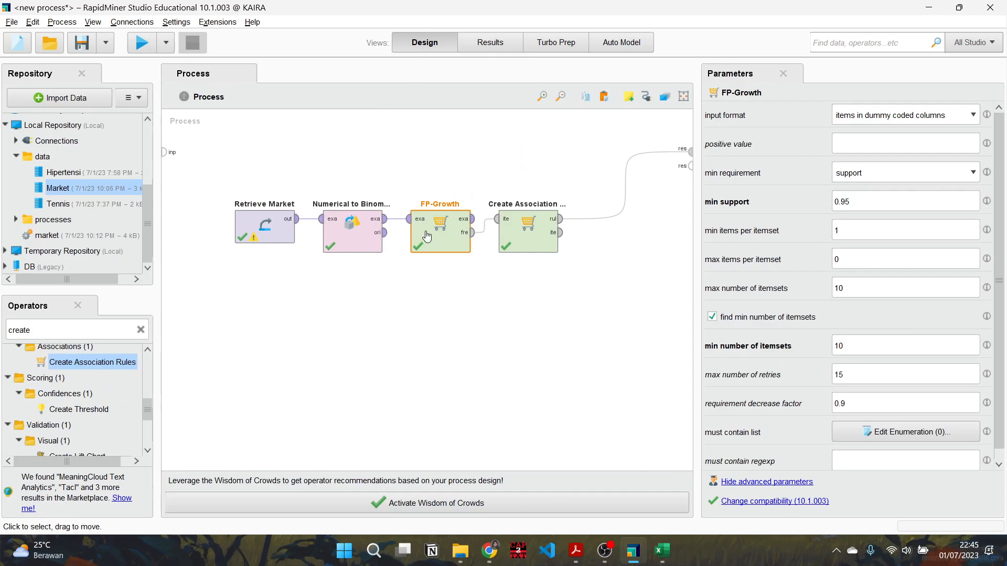
left_click(861, 203)
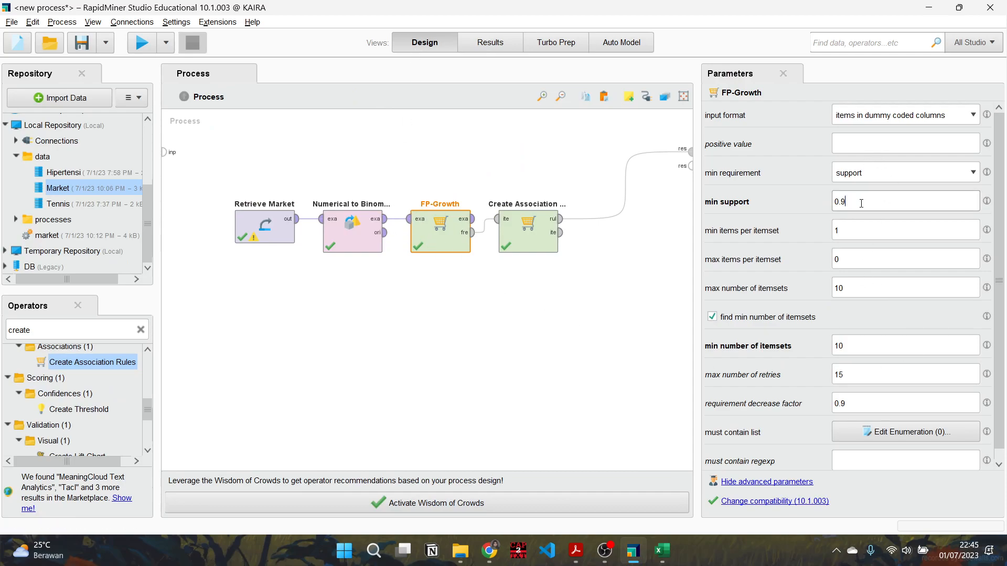
left_click(138, 46)
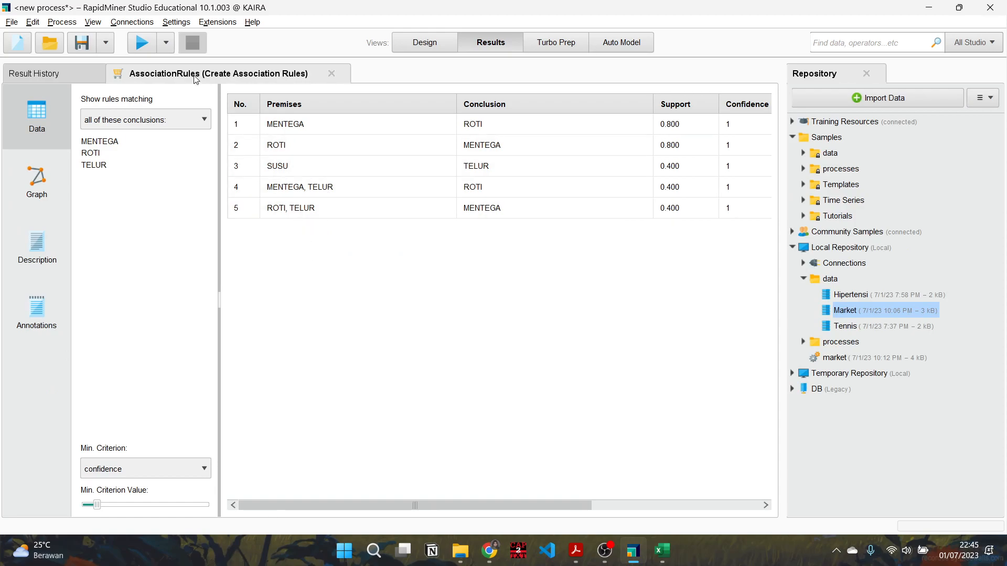
left_click(425, 44)
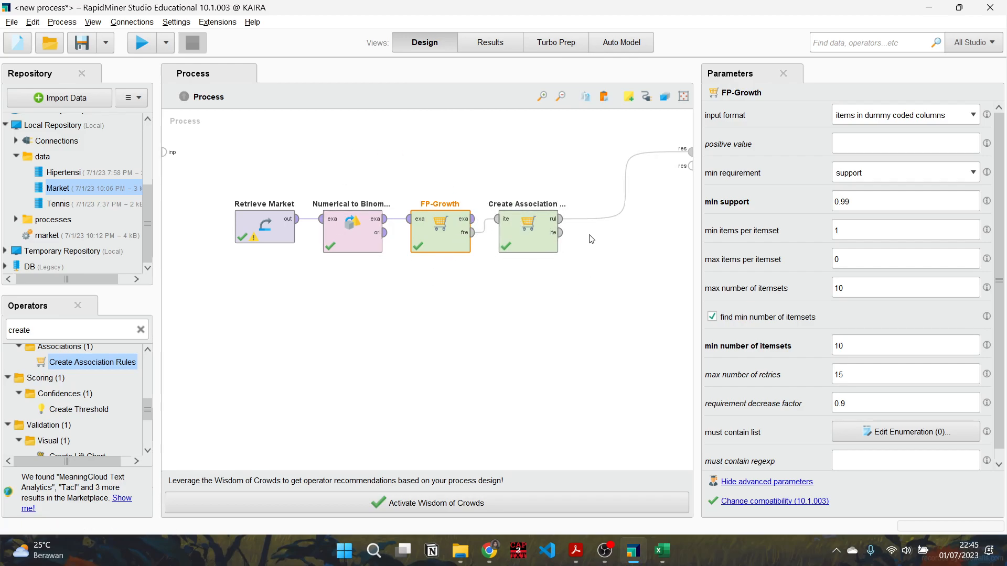
left_click(141, 48)
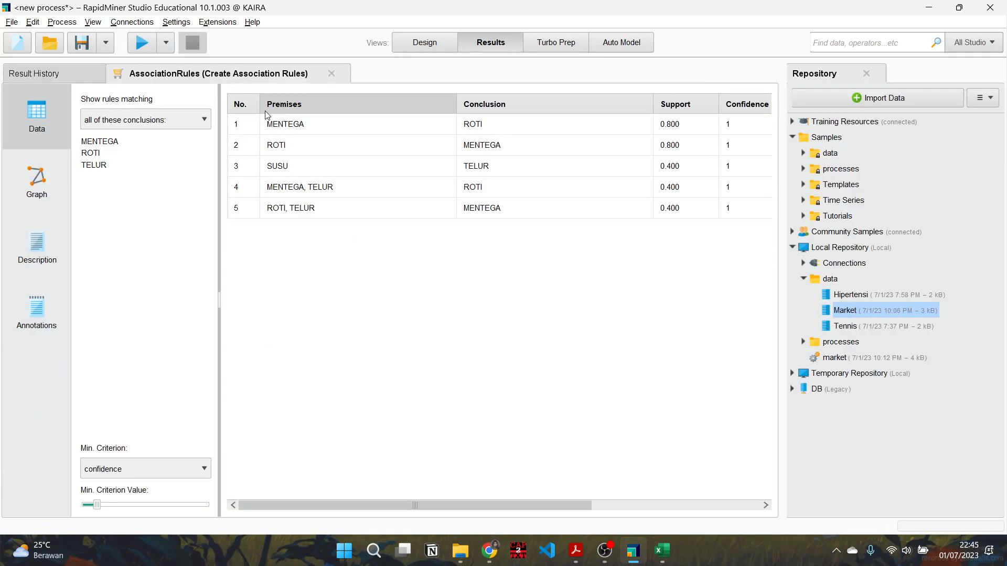
- Compare the new association rules with Gambar 6.23 in the PDF and return to the RapidMiner results
left_click(575, 550)
scroll(305, 281, "down", 5)
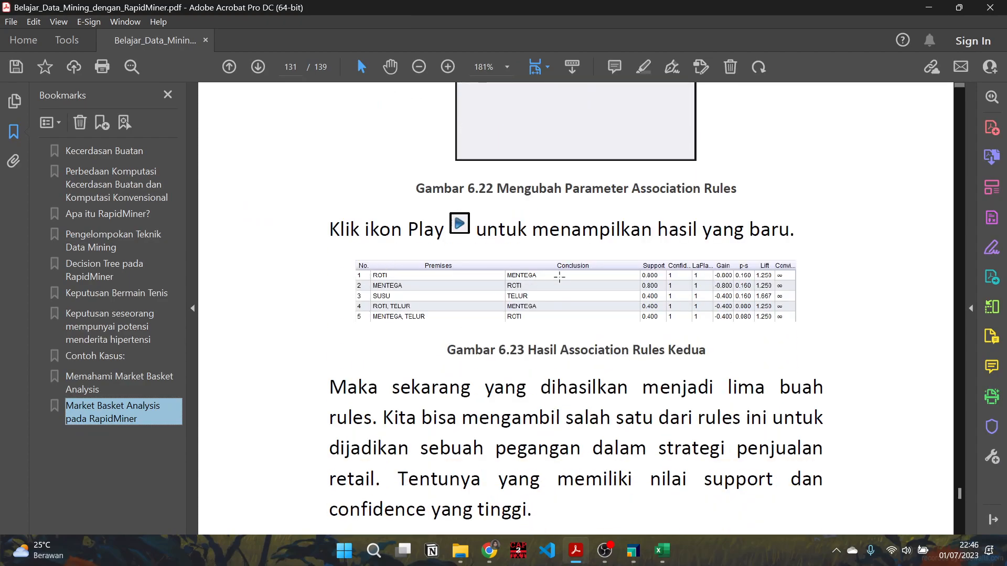
left_click(927, 7)
mouse_move(432, 502)
left_mouse_down()
mouse_move(603, 518)
mouse_move(418, 492)
left_mouse_up()
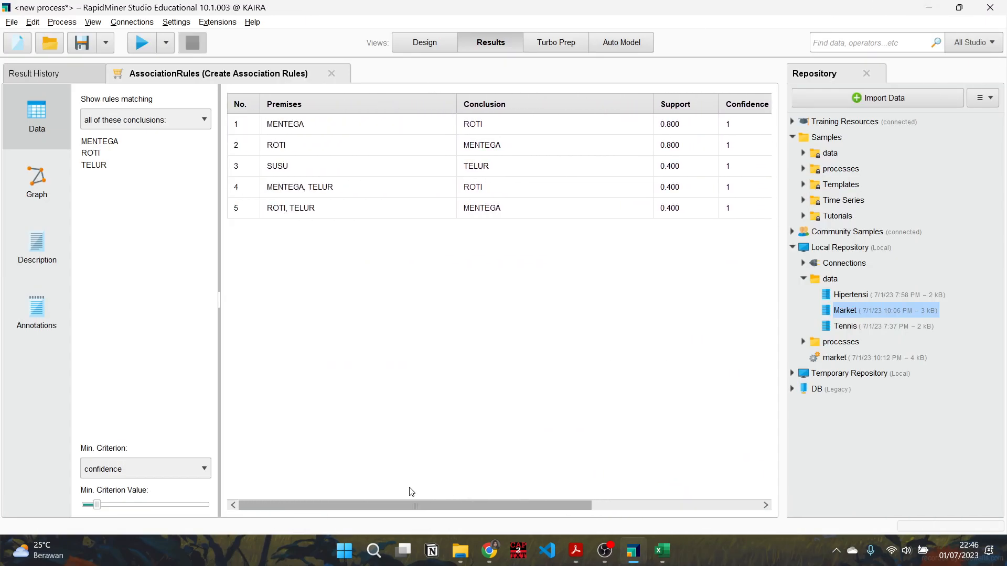
- Show the association rules as a graph and spread out the Rule 5, Rule 3, MENTEGA and Rule 1 nodes
left_click(25, 178)
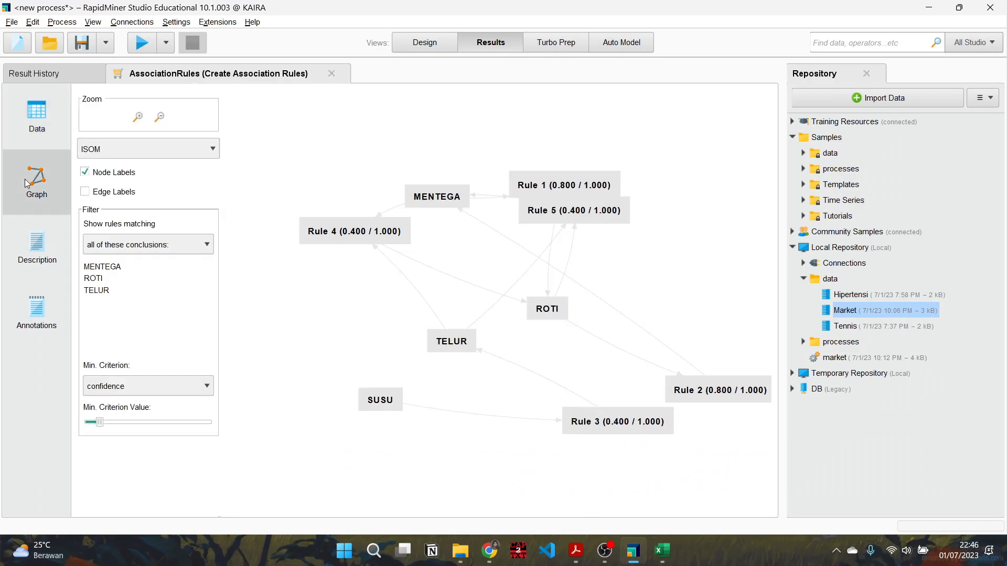
left_click_drag(480, 359, 481, 303)
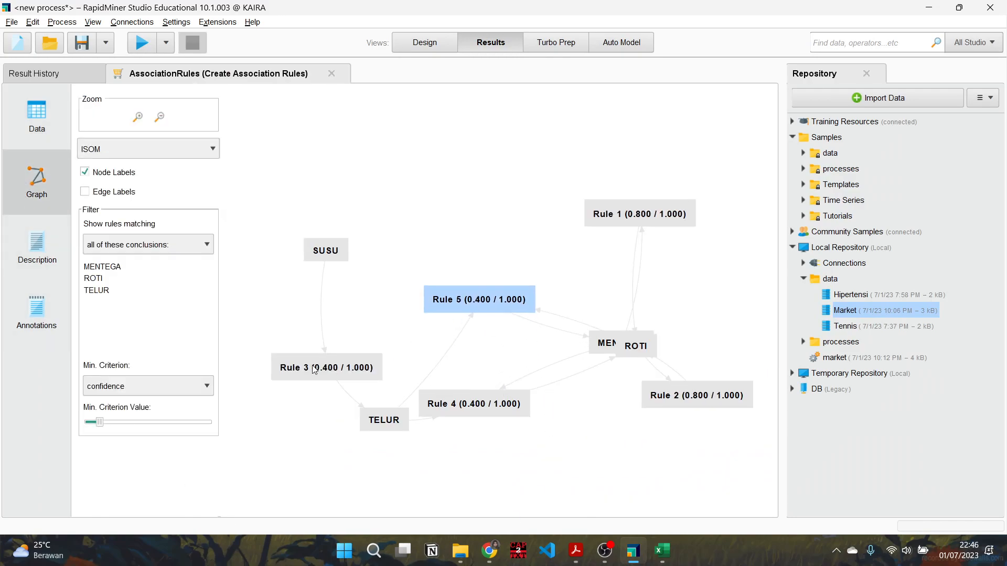
left_click_drag(316, 369, 323, 323)
left_click_drag(625, 355, 617, 297)
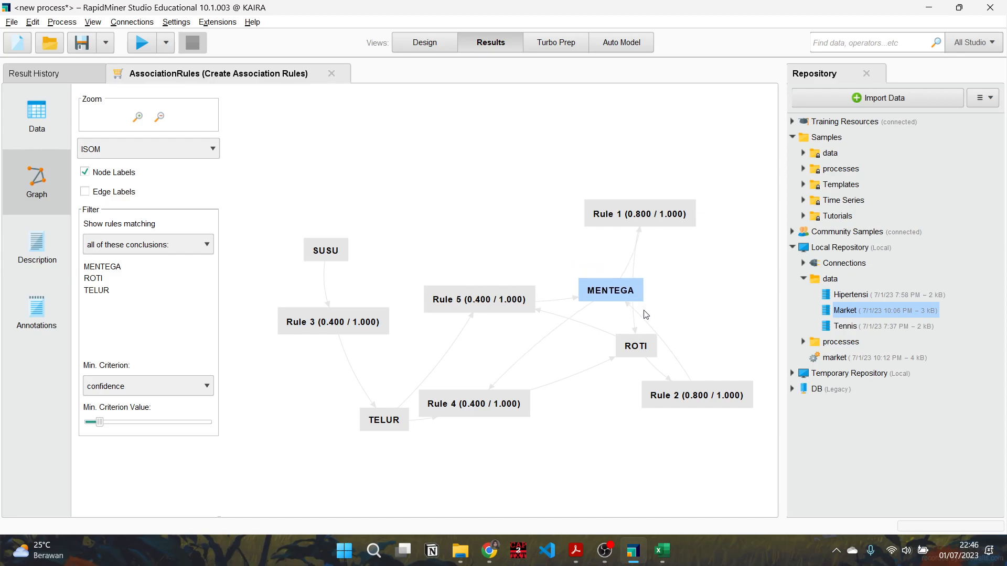
left_click_drag(653, 218, 655, 208)
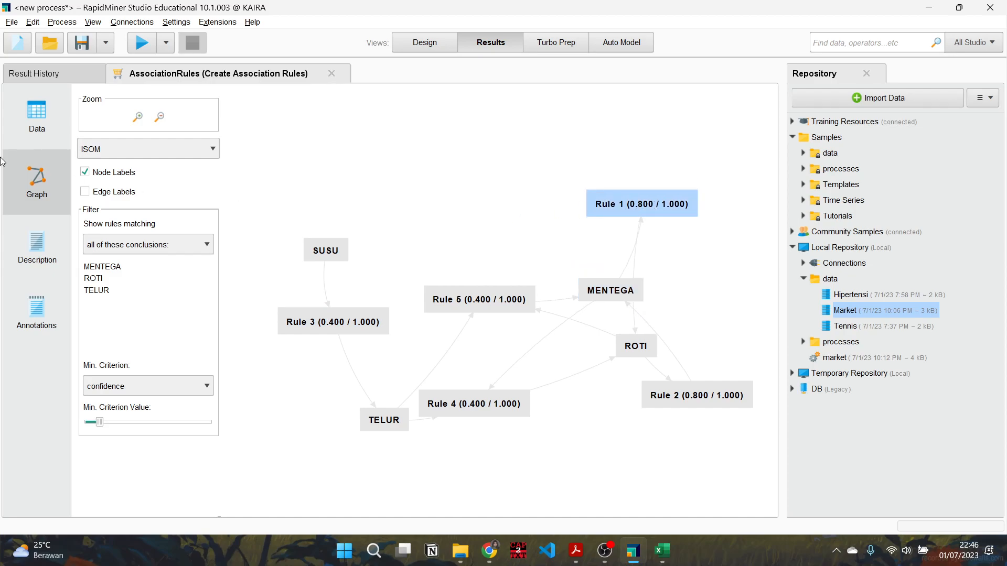
- Compare Rule 1 in the rules table with its graph node, shifting the node to sit above MENTEGA
left_click(42, 116)
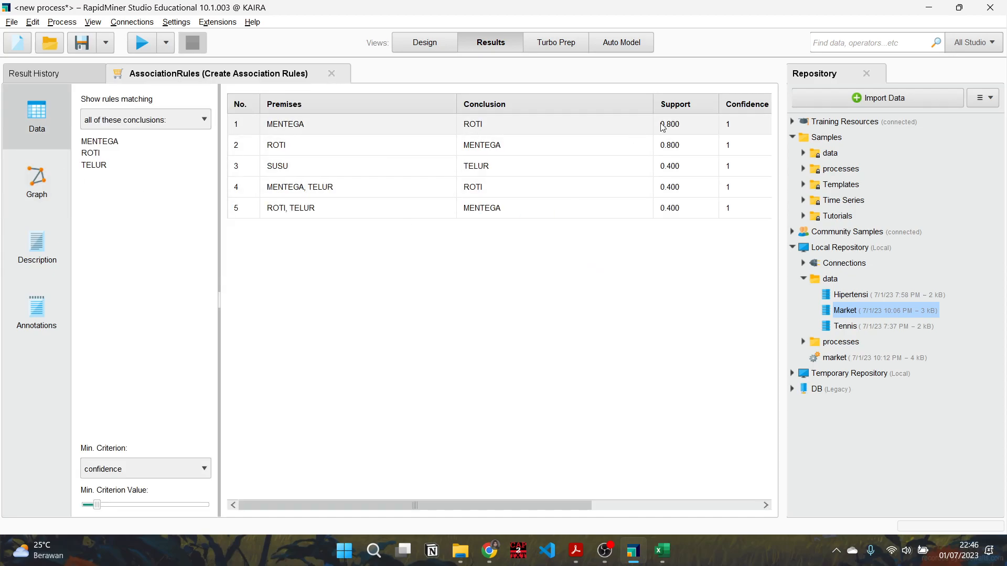
left_click(52, 185)
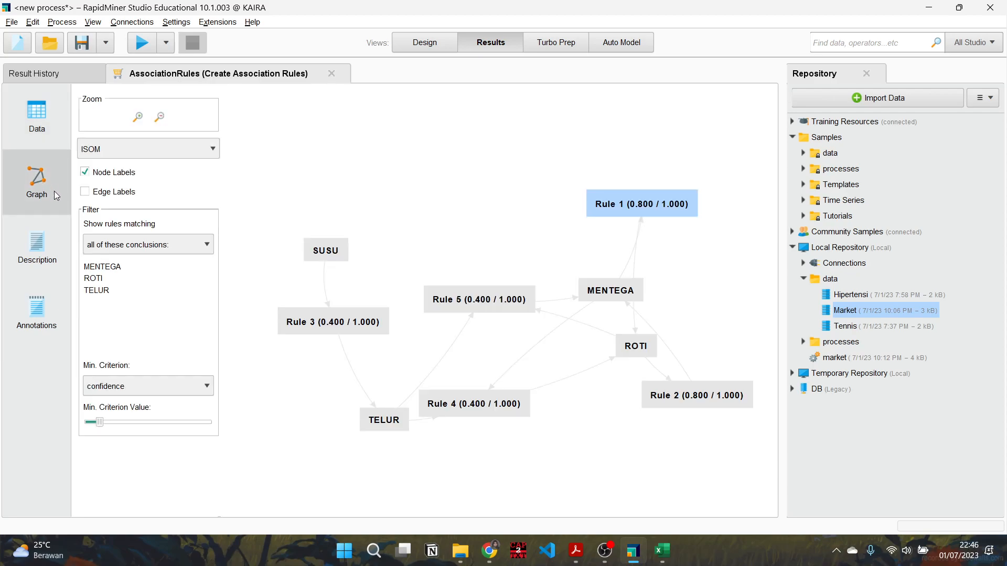
left_click_drag(666, 210, 631, 198)
- Compare Rule 2's row in the rules table with its node and arrows in the graph
left_click(42, 131)
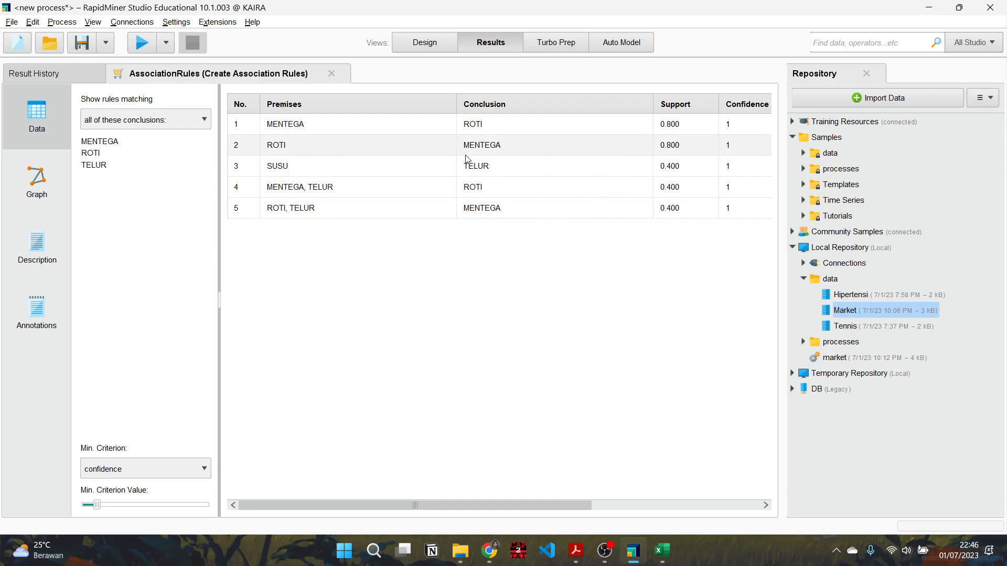
left_click(36, 173)
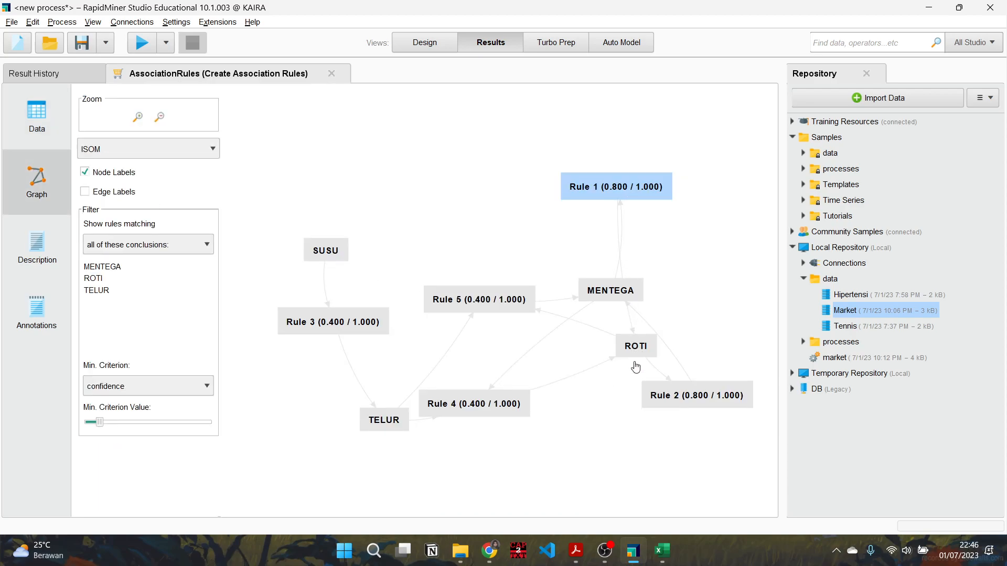
left_click_drag(662, 405, 688, 395)
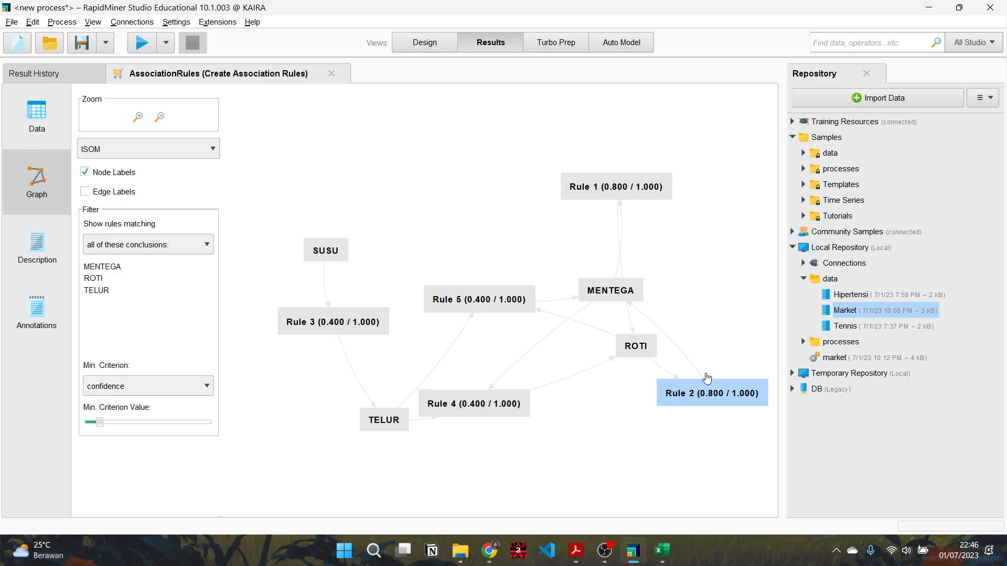
left_click(58, 131)
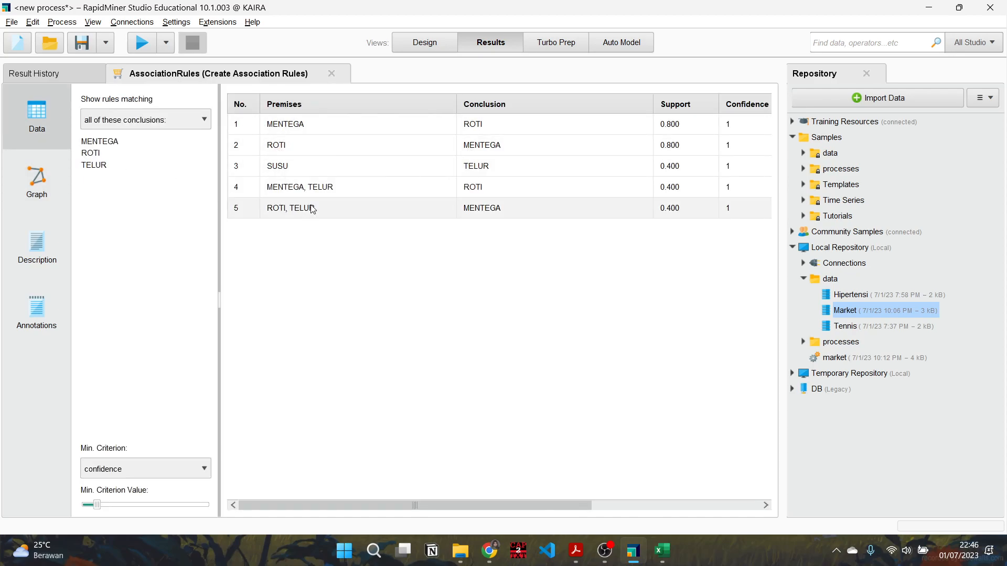
- Trace Rule 2 in the graph from ROTI through the rule node to MENTEGA
left_click(47, 182)
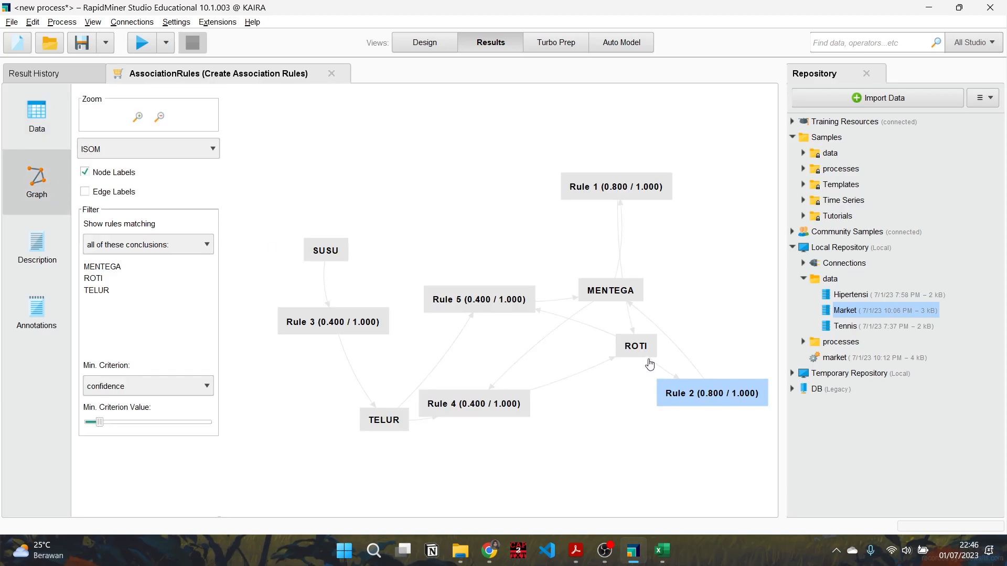
left_click(641, 352)
left_click(661, 392)
left_click(610, 291)
left_click_drag(684, 392, 682, 387)
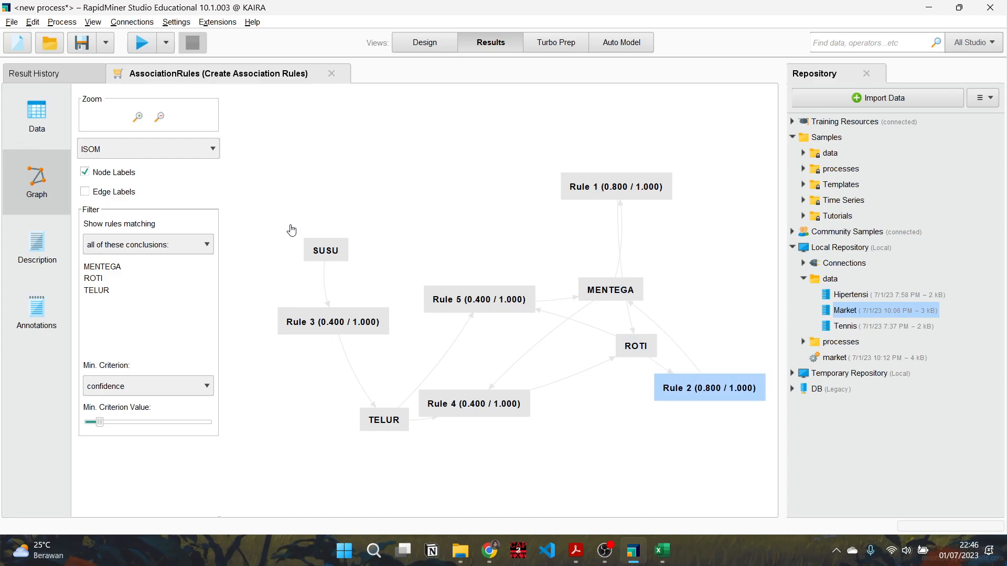
left_click_drag(606, 291, 608, 289)
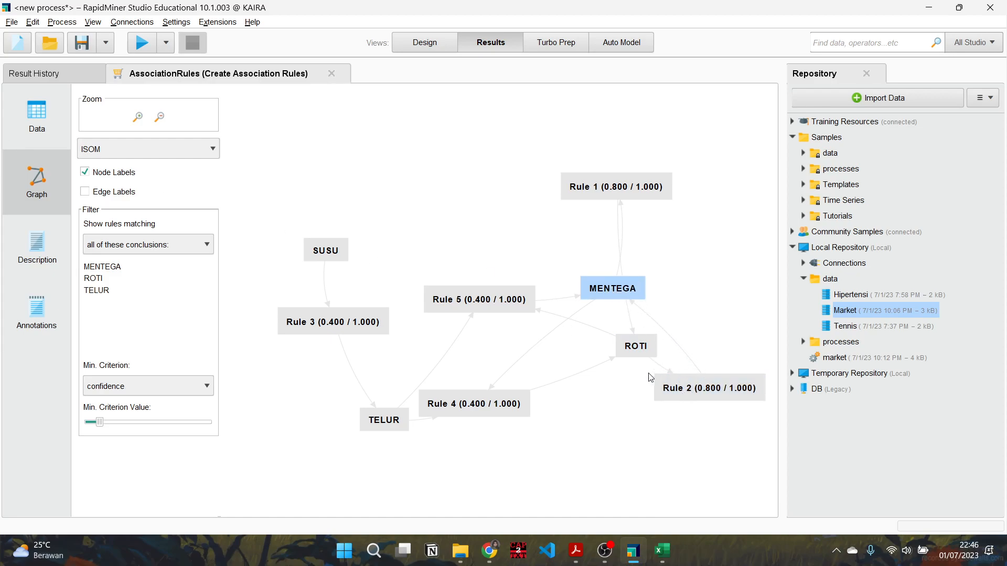
- Check Rule 3 in the rules table and trace it in the graph between SUSU and TELUR
left_click(35, 120)
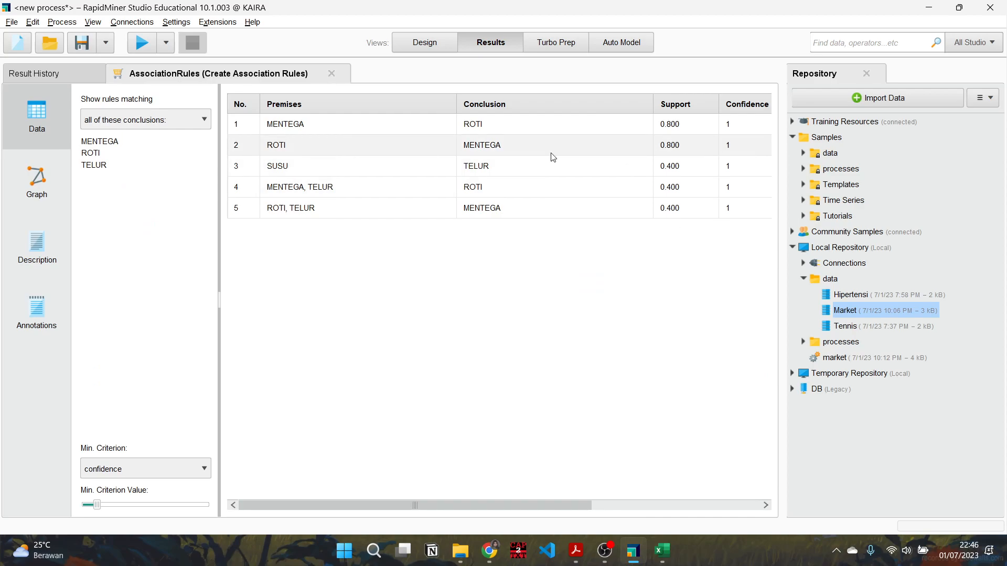
left_click(30, 177)
mouse_move(325, 322)
left_mouse_down()
mouse_move(350, 308)
mouse_move(321, 337)
left_mouse_up()
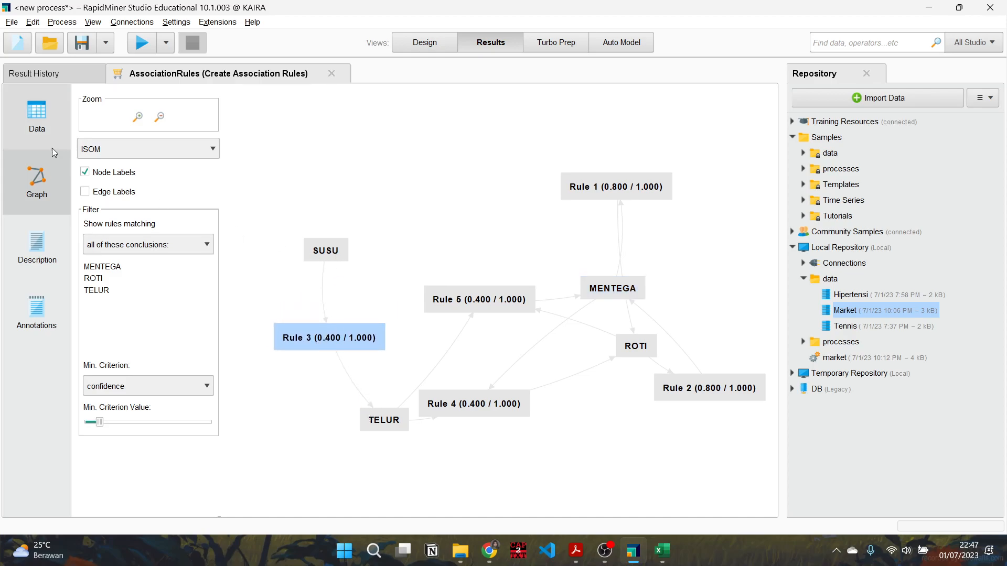
- Compare Rule 4 in the table and graph, moving its node farther from TELUR, and return to the rules table
left_click(39, 121)
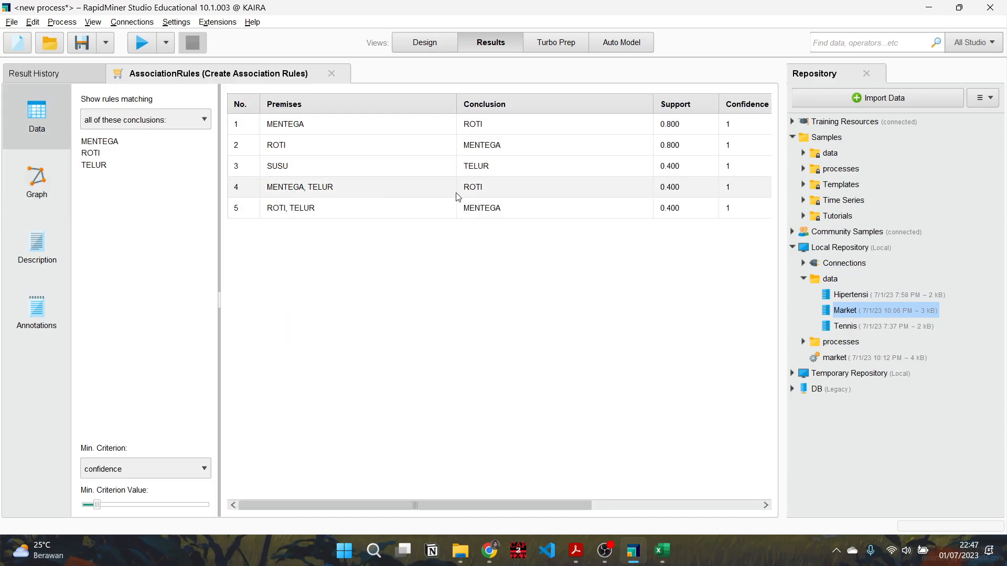
left_click(47, 181)
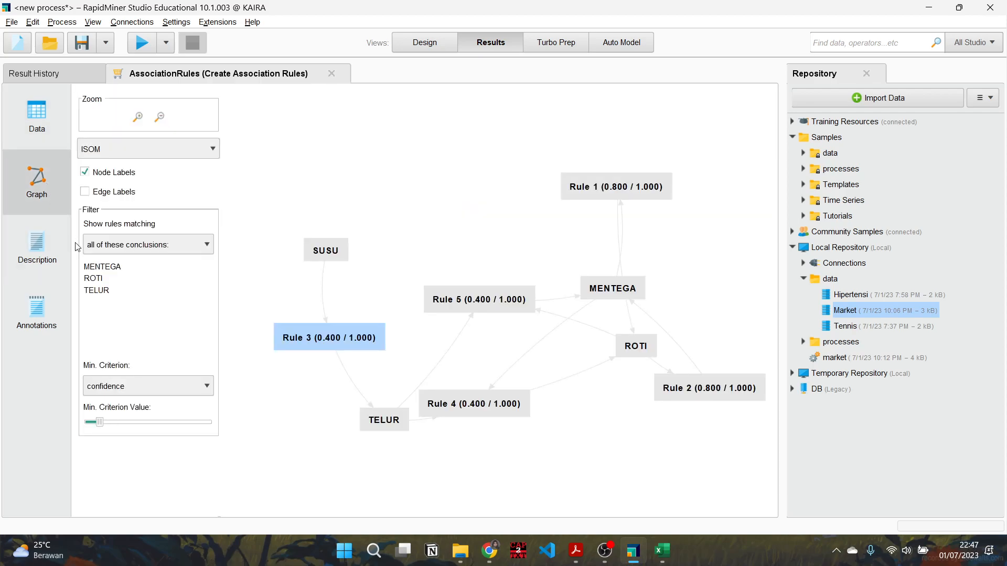
left_click_drag(431, 412, 534, 429)
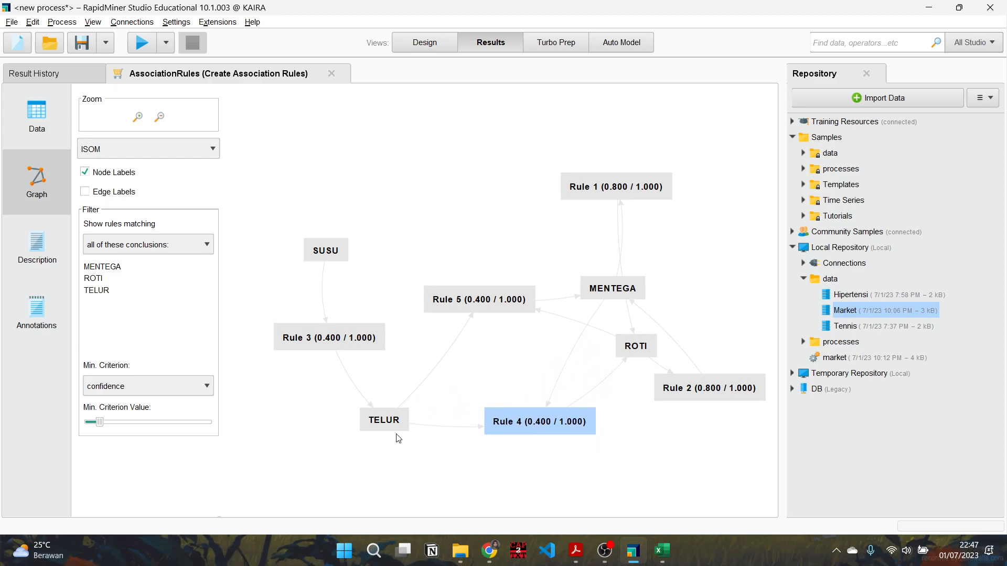
left_click(45, 143)
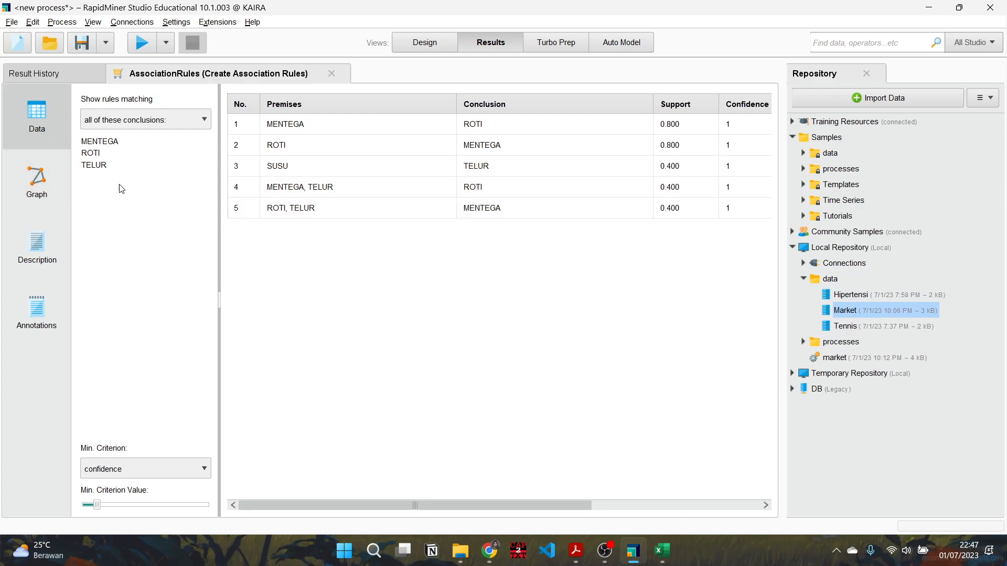
- Show the rules as a graph and rearrange the Rule 5, MENTEGA and ROTI nodes to separate Rule 5's arrows
left_click(37, 183)
left_click_drag(479, 305, 473, 263)
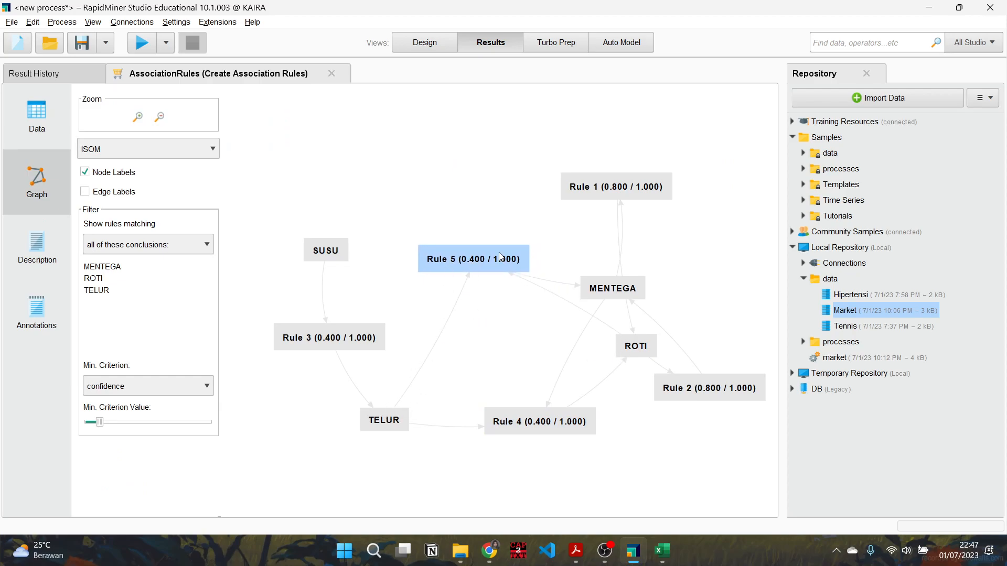
left_click_drag(472, 257, 496, 259)
left_click_drag(622, 297, 650, 273)
left_click(631, 351)
left_click_drag(631, 351, 594, 342)
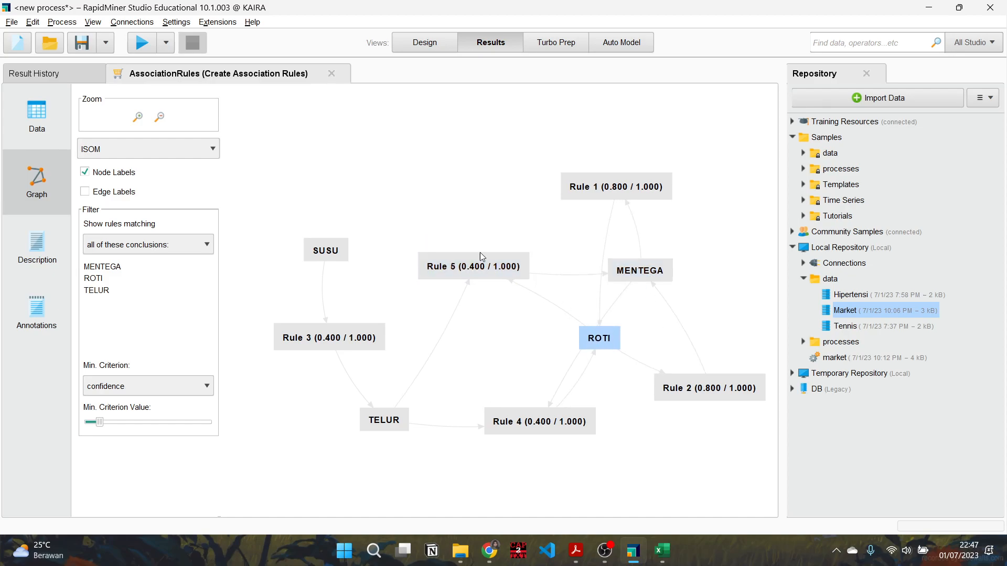
- Switch to the data mining book in Adobe Acrobat and review the association rules results and graph figure through to the Glossarium
left_click(576, 556)
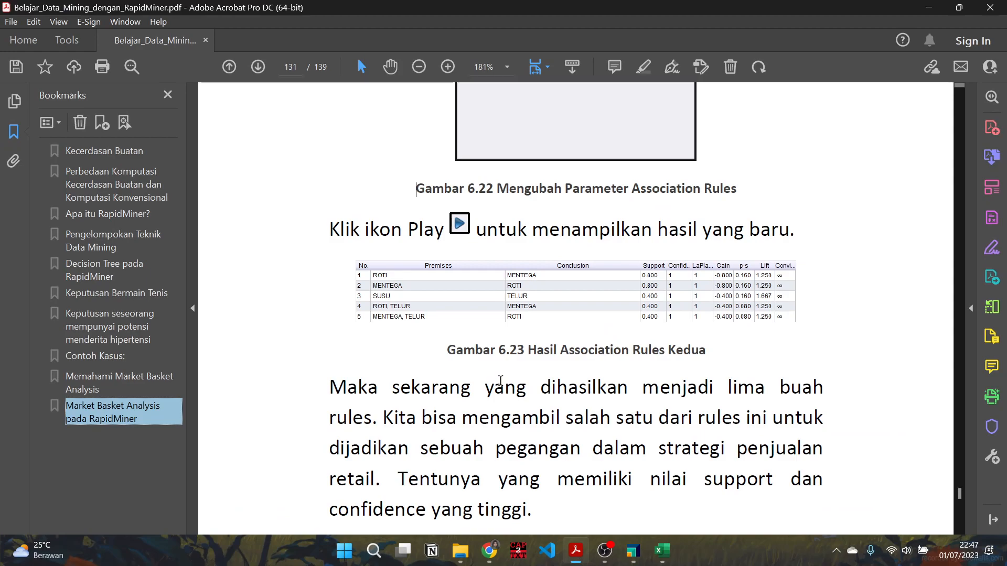
scroll(494, 387, "up", 3)
scroll(502, 379, "down", 15)
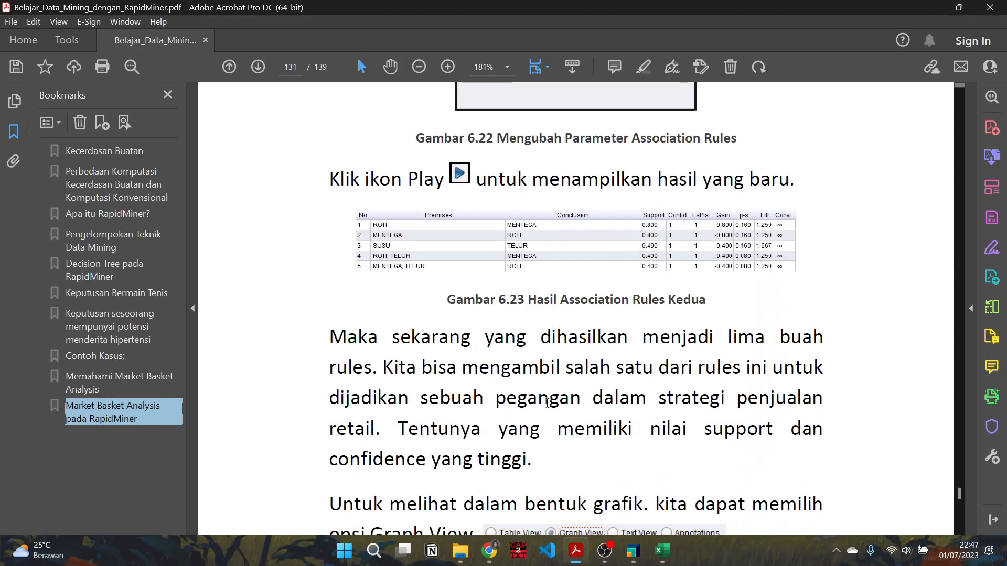
scroll(838, 468, "down", 4)
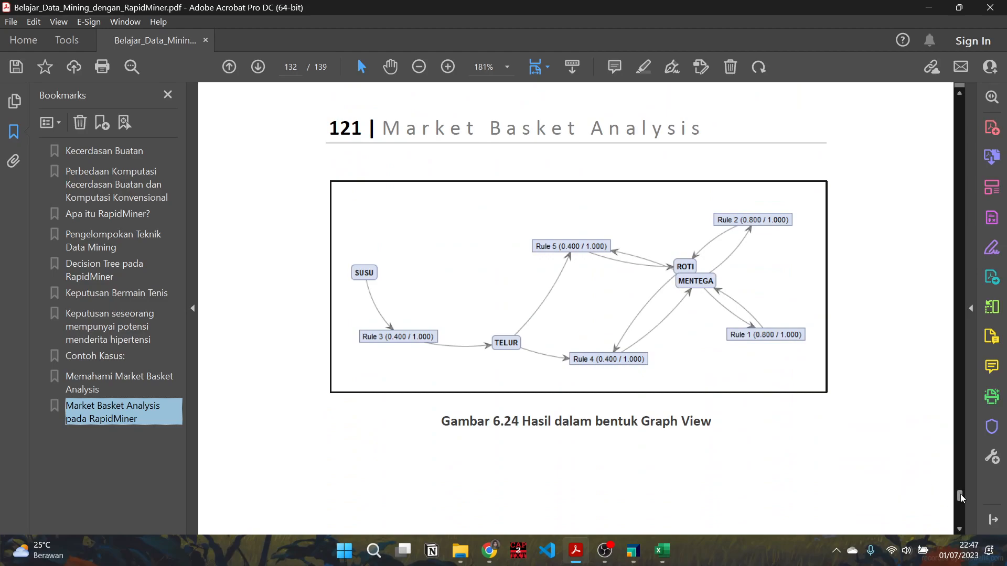
left_click_drag(961, 497, 964, 500)
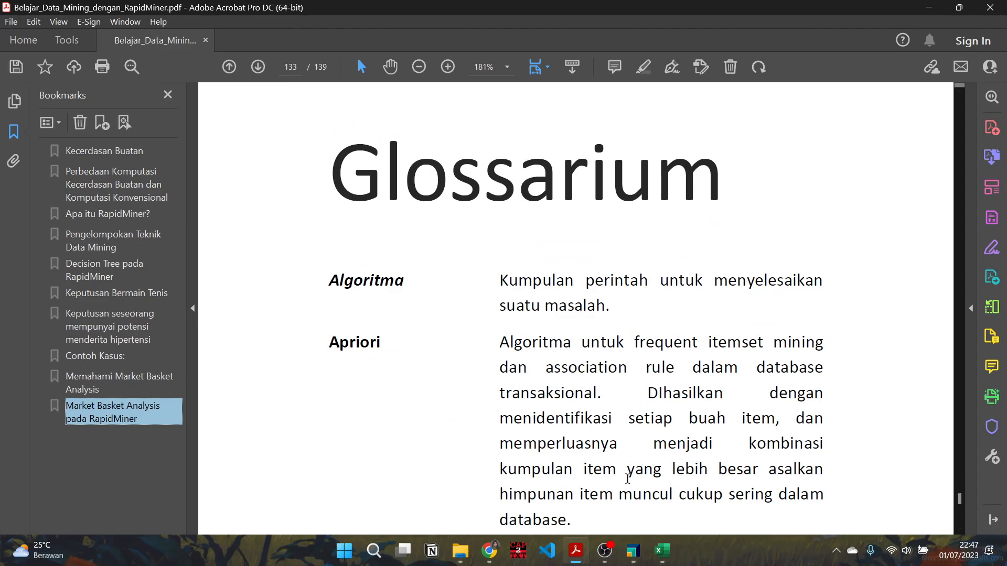
left_click(605, 551)
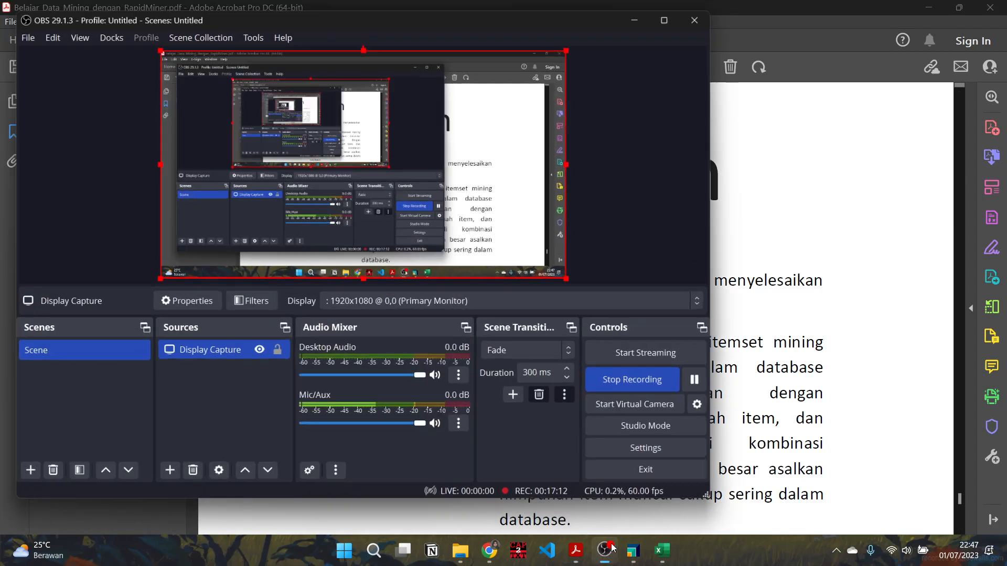